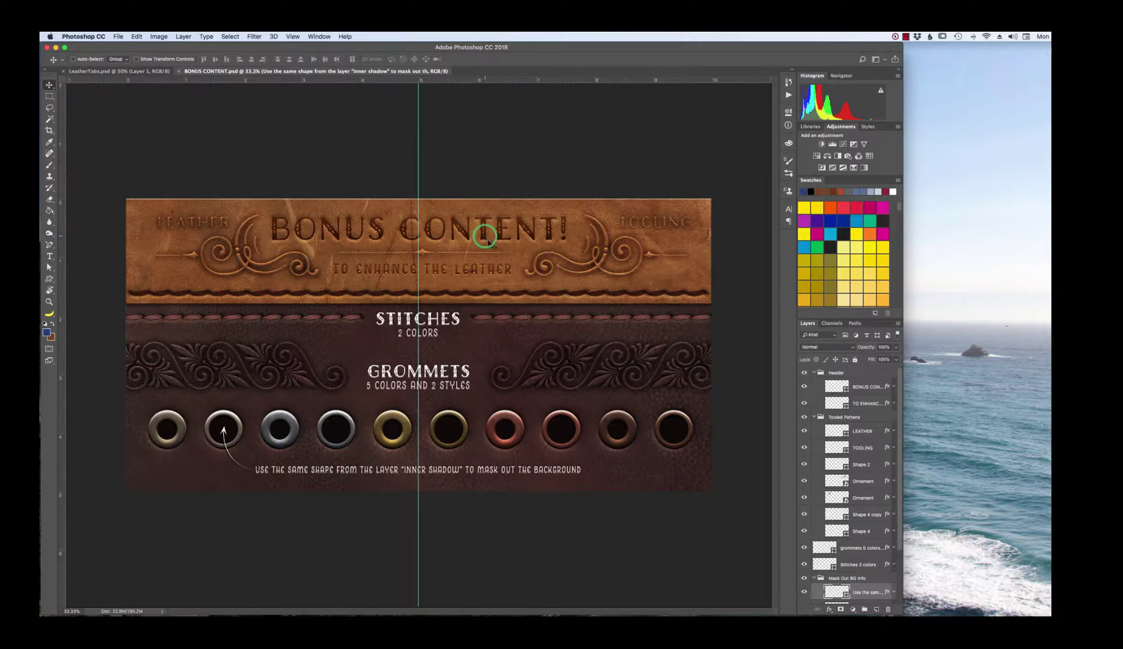
# - Look over the finished leather bookmark in LeatherTabs.psd and the stitches and grommets in BONUS CONTENT.psd
pyautogui.click(136, 72)
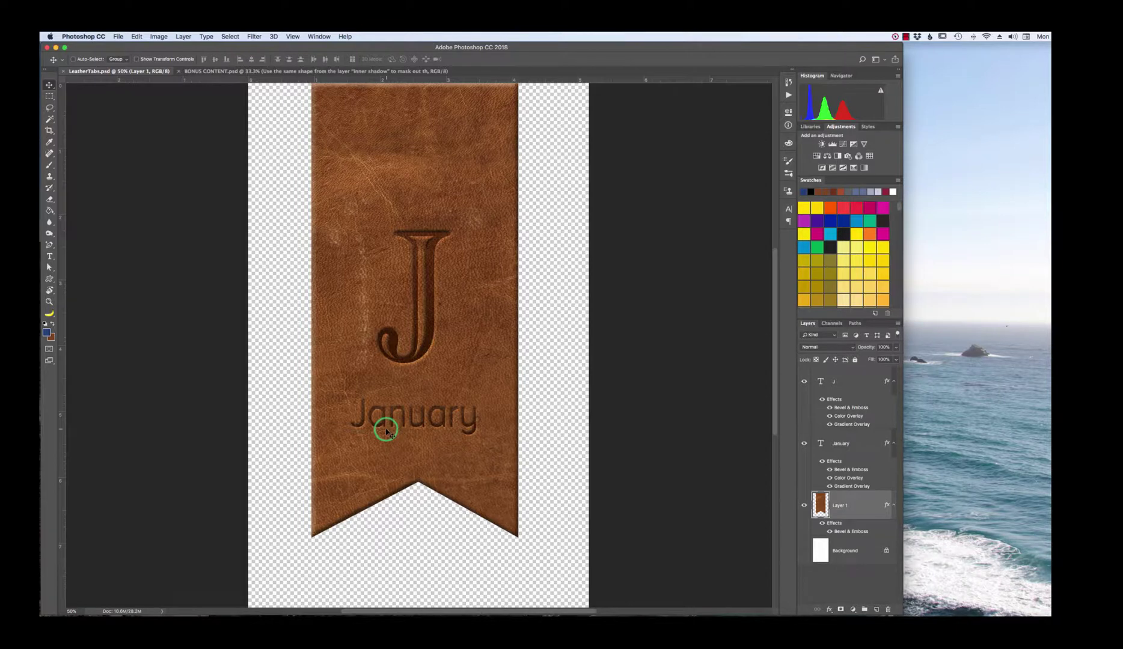
pyautogui.click(356, 71)
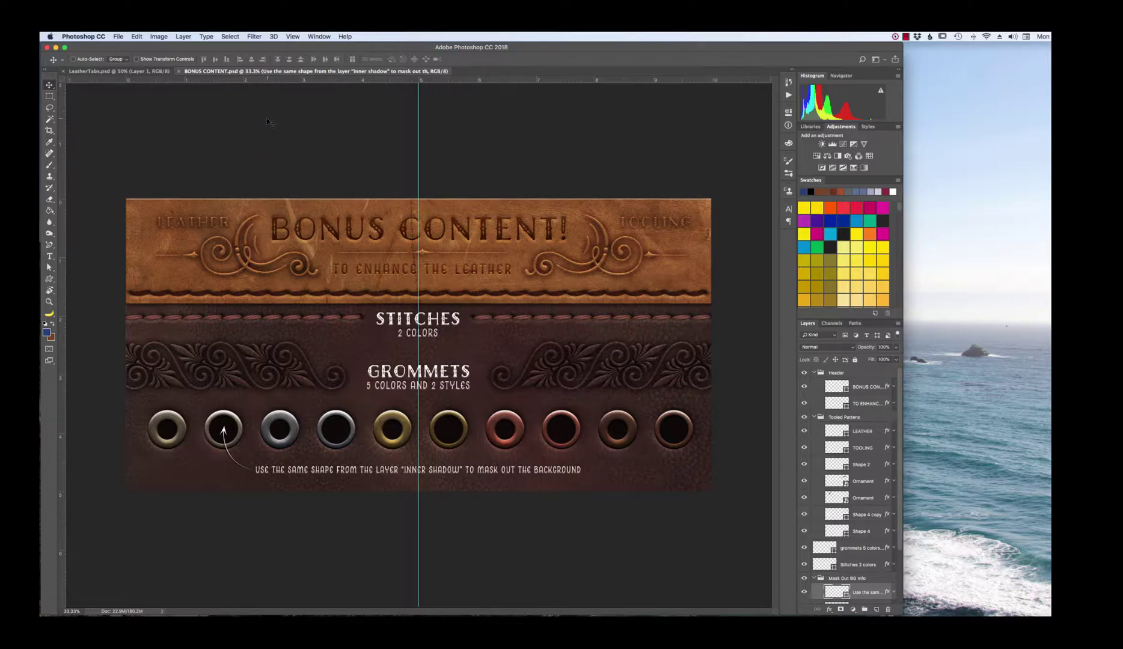
pyautogui.click(125, 71)
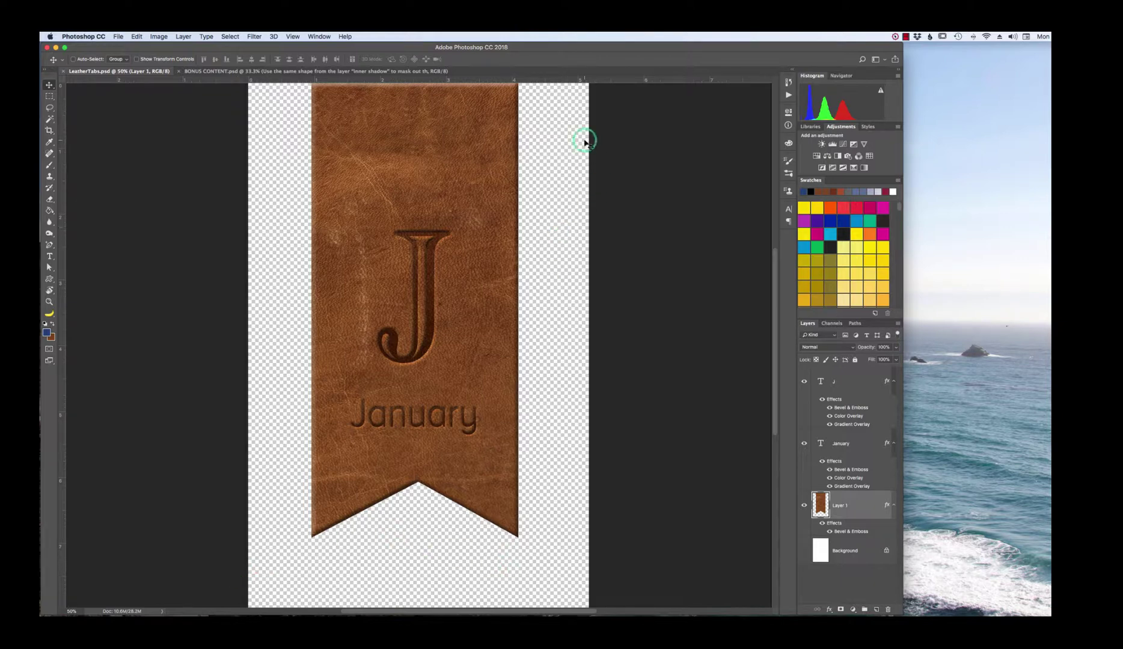
# - Create a new 3 × 6 inch RGB document at 300 pixels/inch with a white background
pyautogui.click(118, 37)
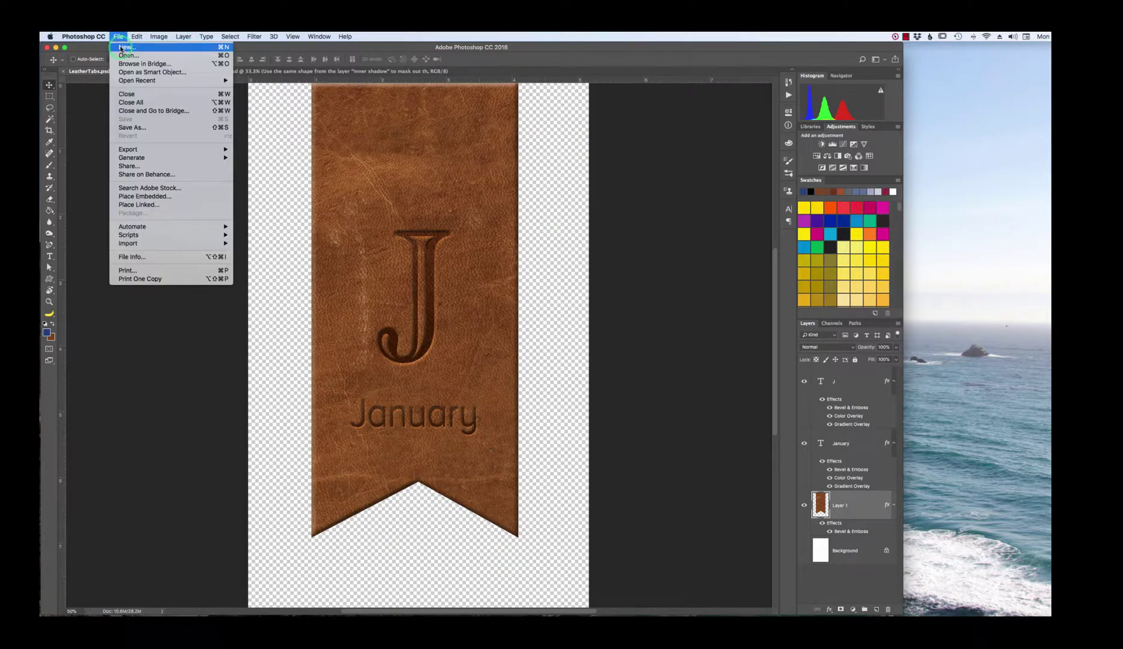
pyautogui.click(120, 37)
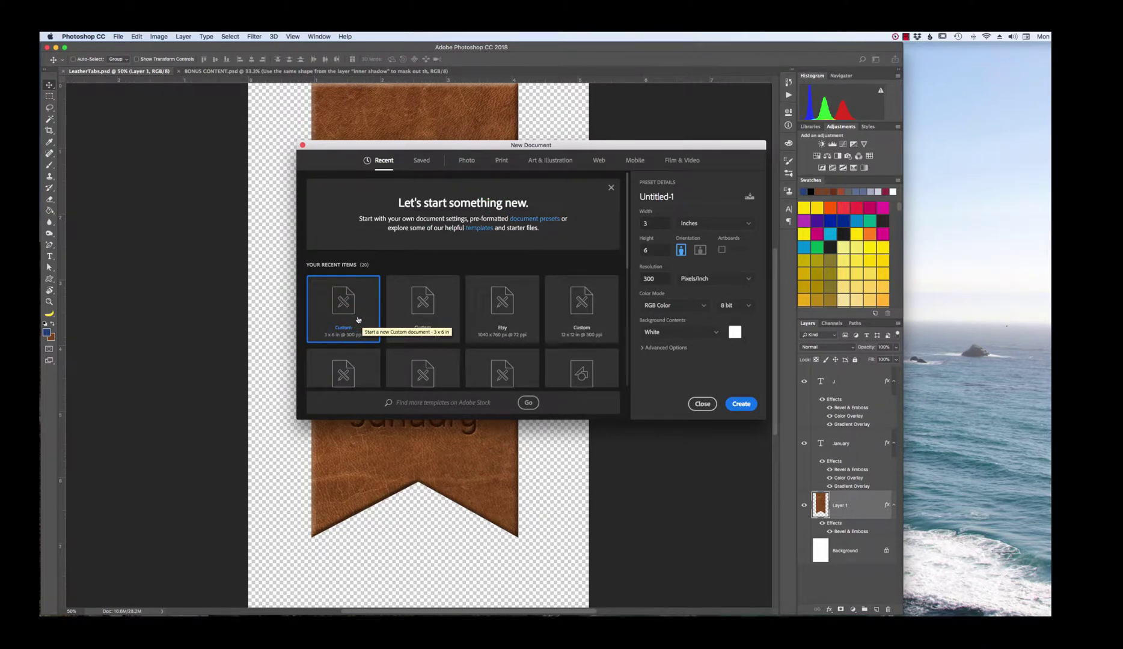
pyautogui.click(652, 223)
pyautogui.click(649, 250)
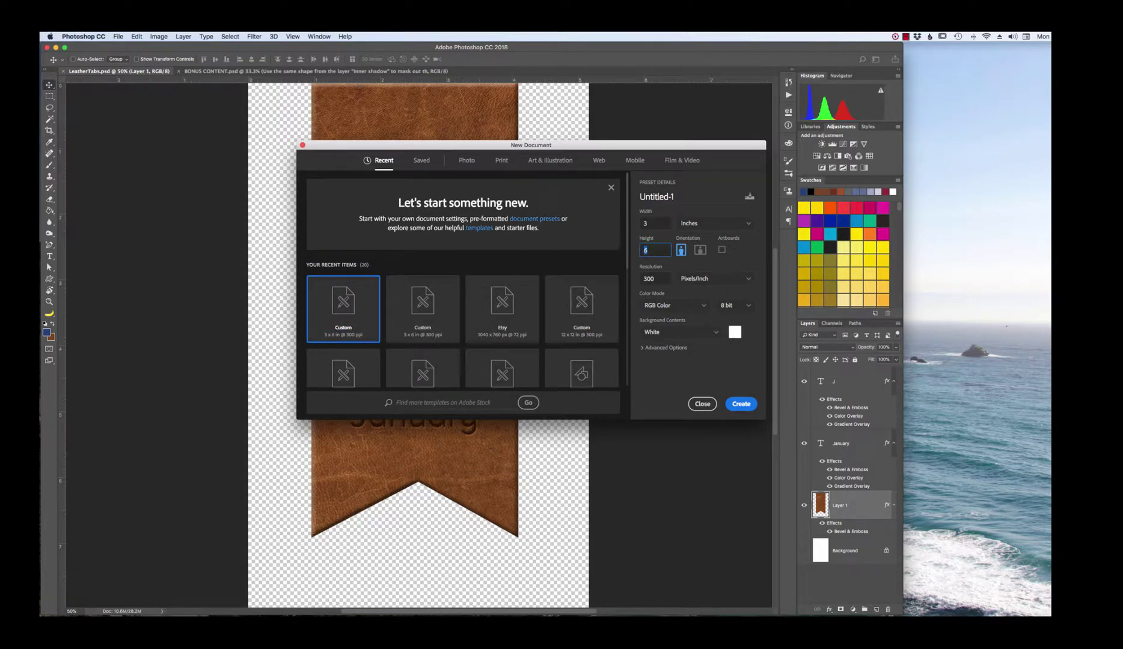
pyautogui.click(654, 257)
pyautogui.click(742, 404)
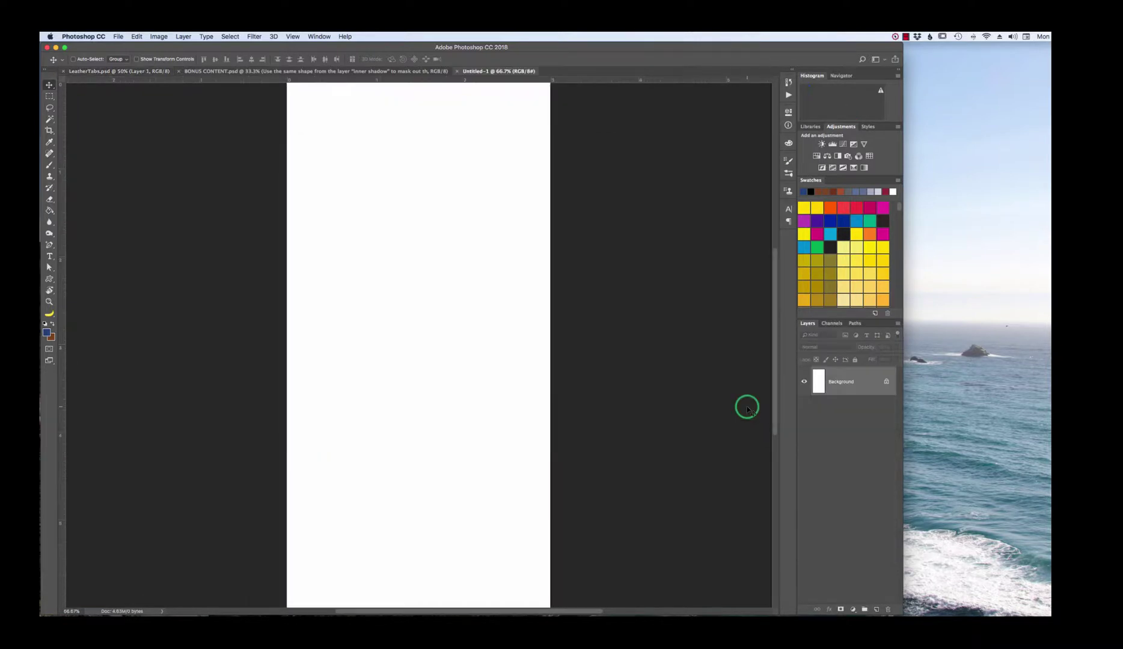
# - Reset the colours to default black and white and draw a black rectangle about 683 × 1537 px, starting at the canvas's top edge
pyautogui.scroll(-1, 463, 307)
pyautogui.scroll(2, 469, 308)
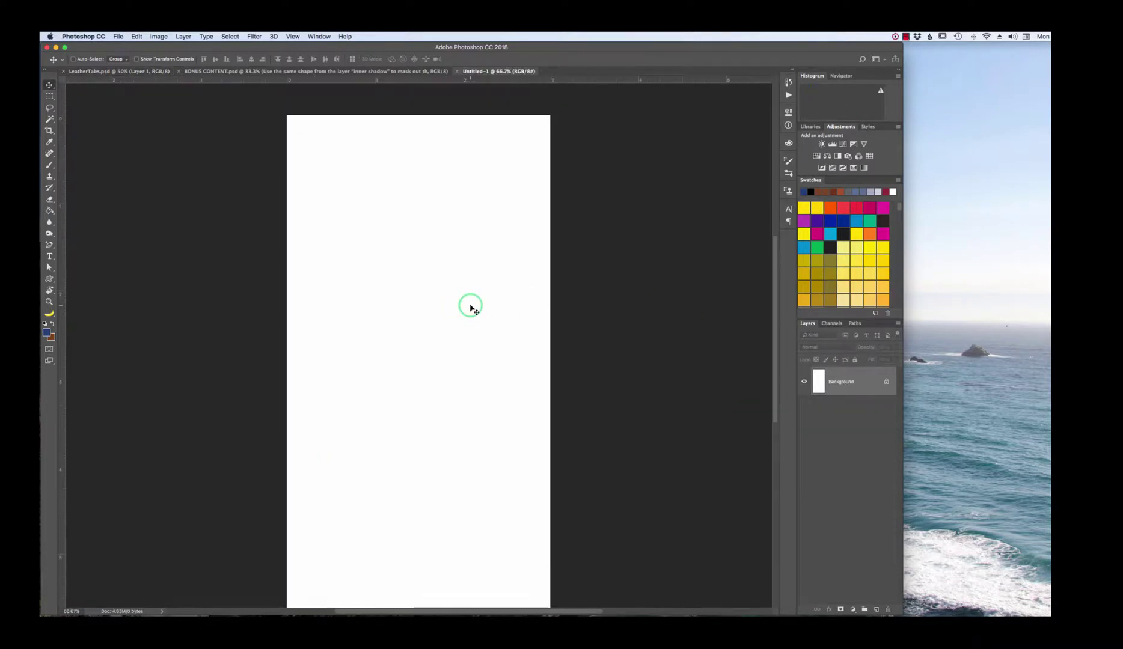
pyautogui.scroll(-1, 471, 309)
pyautogui.scroll(-3, 473, 309)
pyautogui.scroll(1, 471, 310)
pyautogui.press('super')
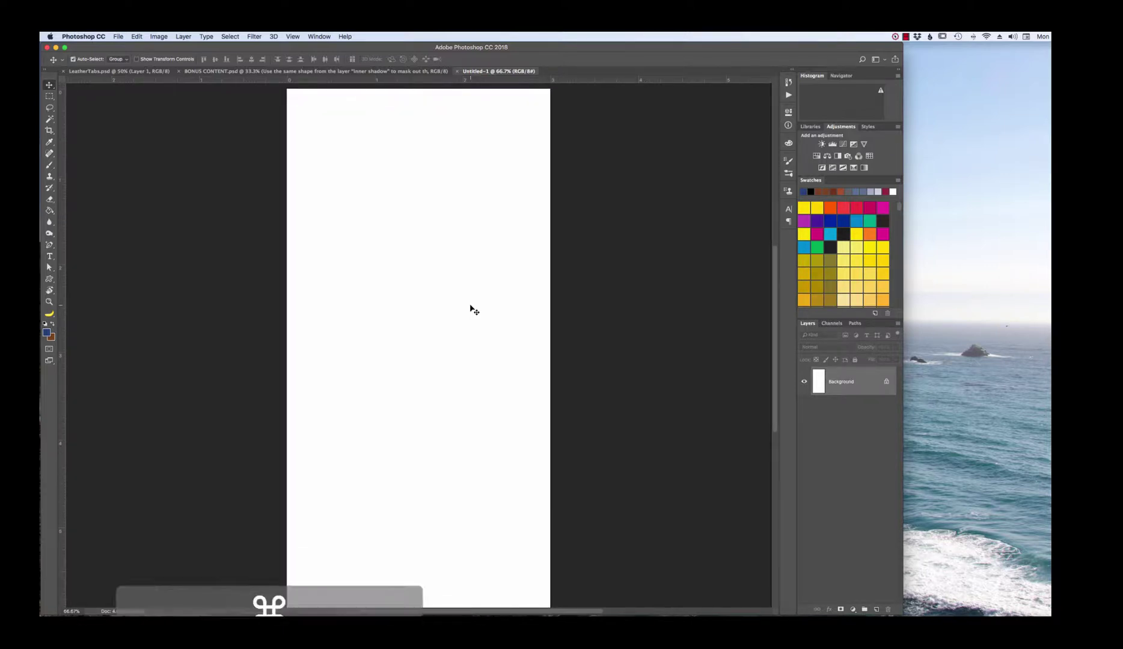
pyautogui.press('super+minus')
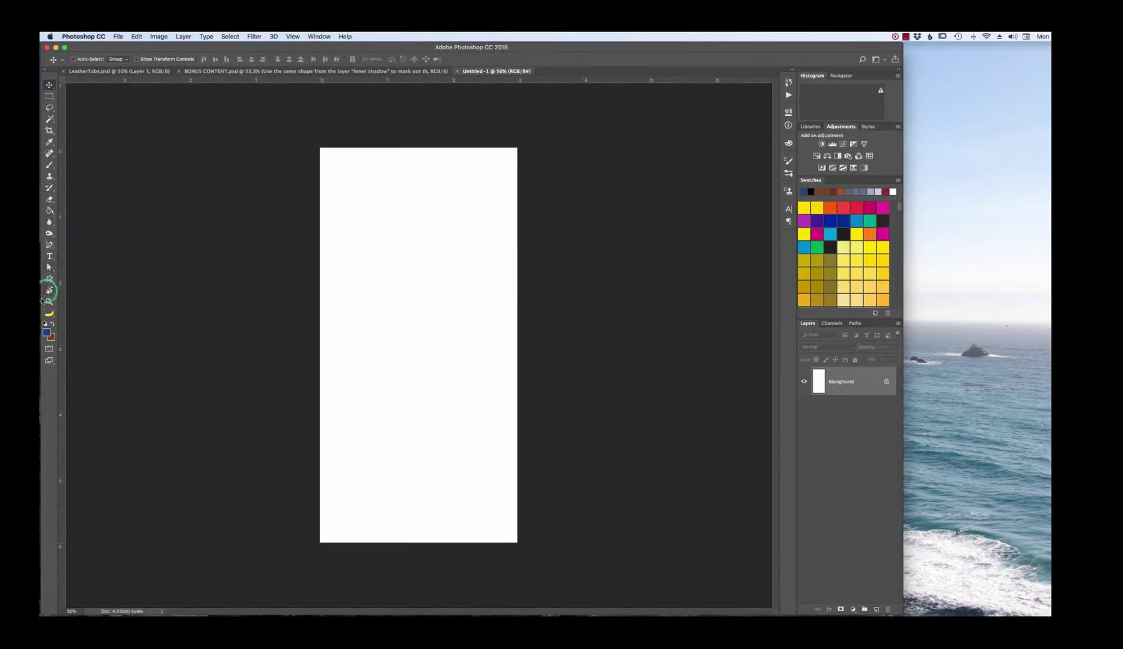
pyautogui.click(45, 324)
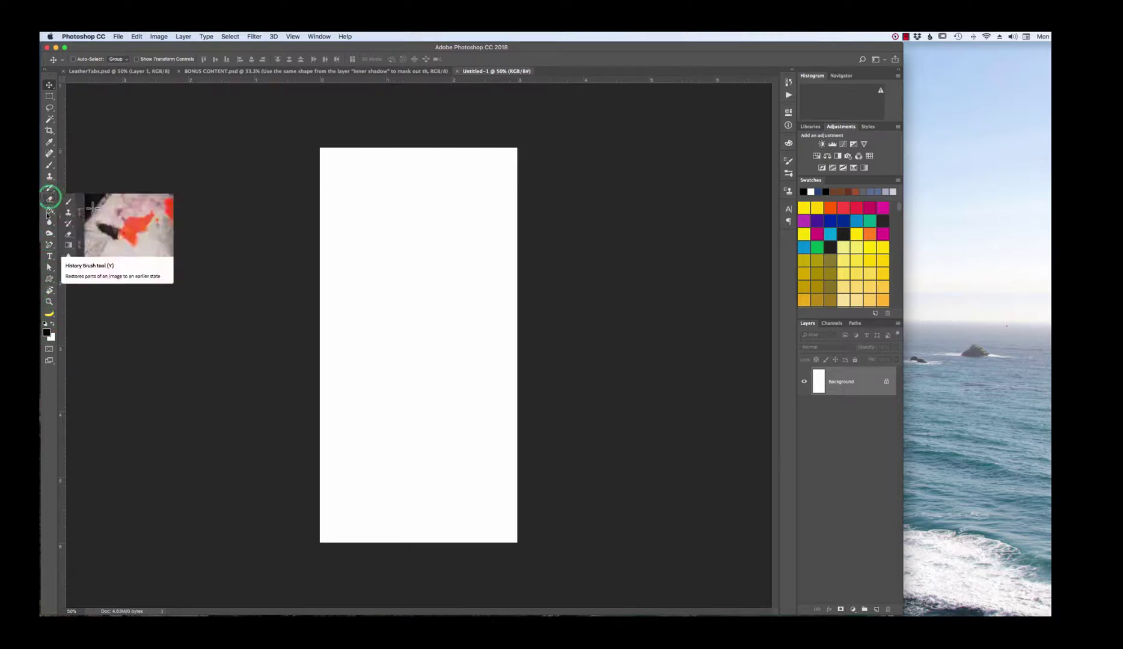
pyautogui.click(50, 279)
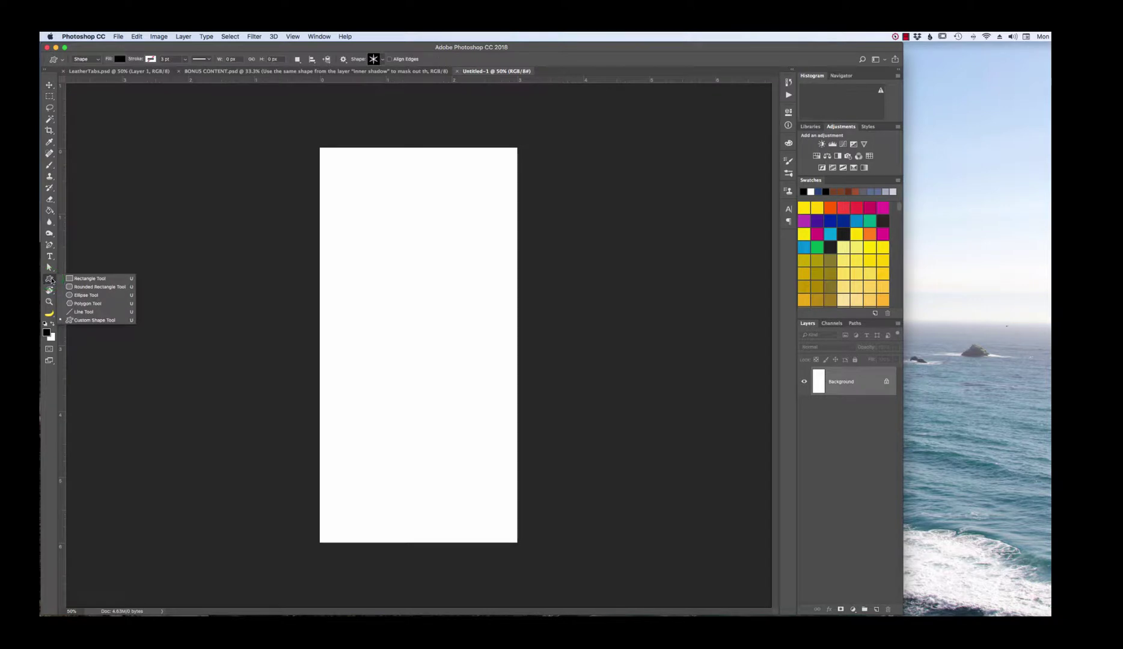
pyautogui.click(71, 278)
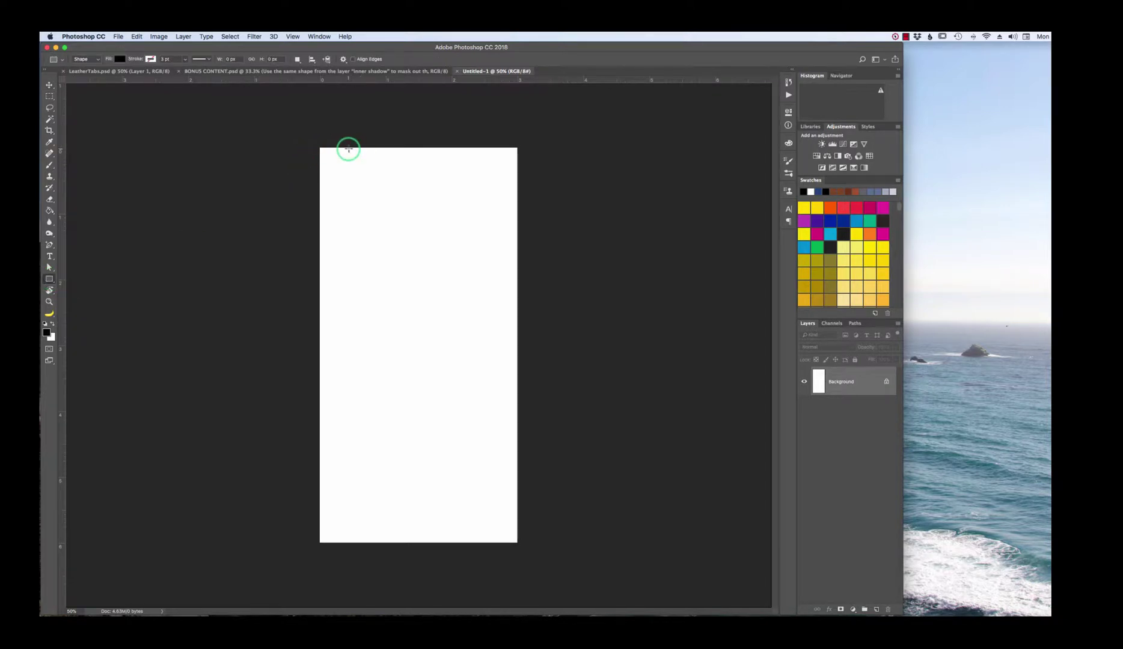
pyautogui.moveTo(347, 145); pyautogui.dragTo(497, 481)
pyautogui.press('v')
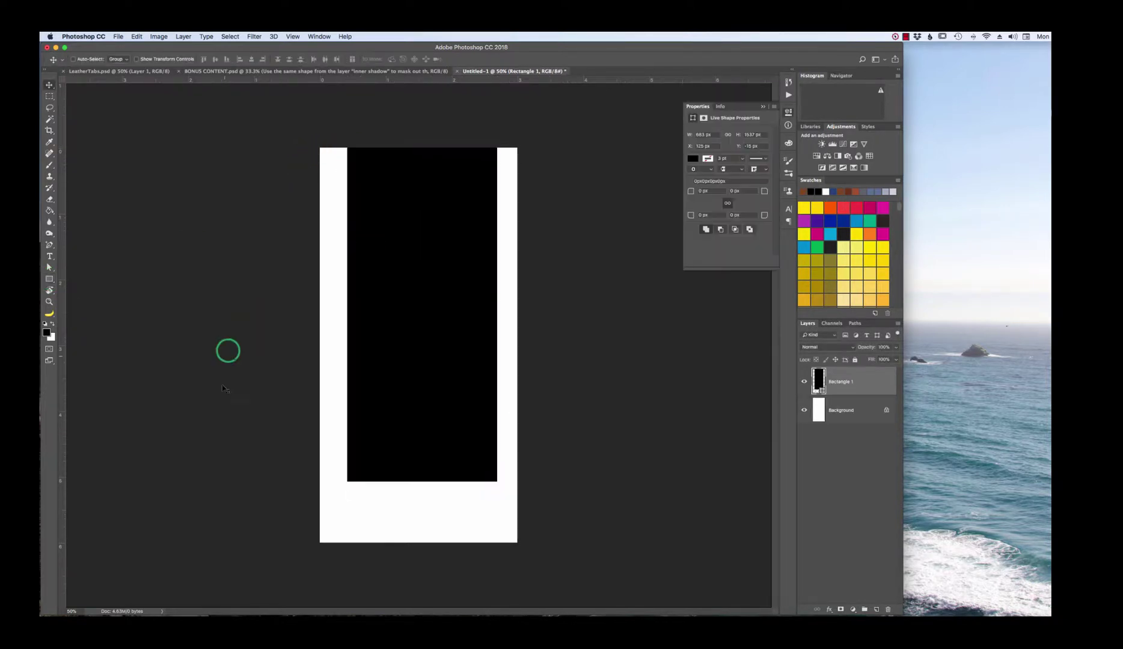
# - Add an anchor point at the middle of the black rectangle's bottom edge
pyautogui.click(49, 245)
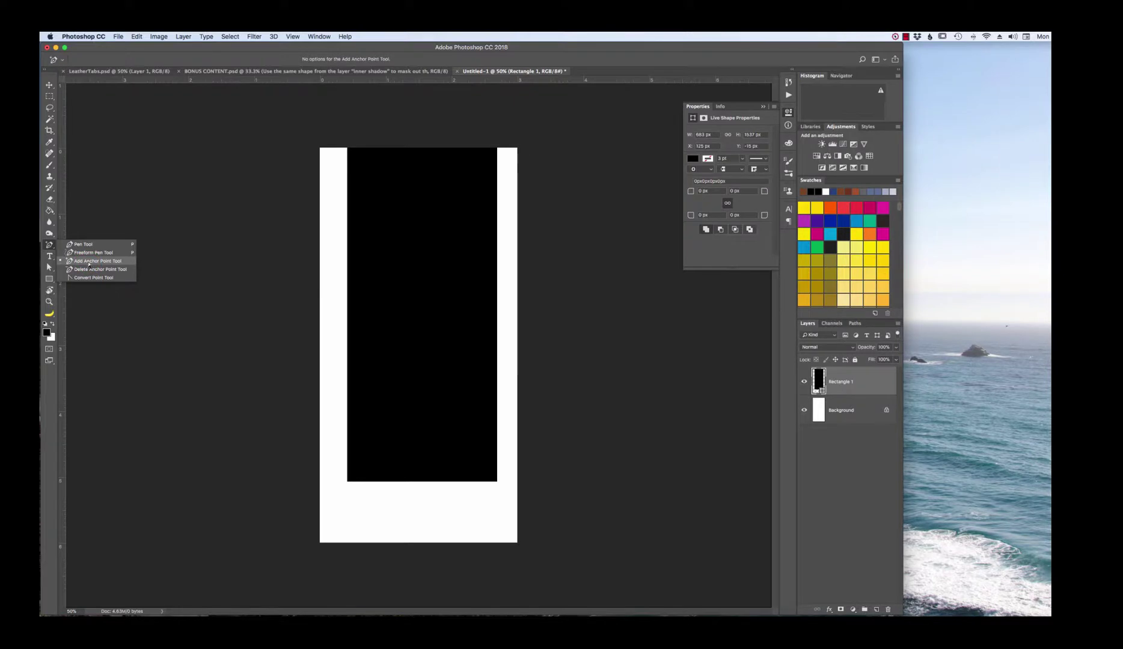
pyautogui.click(88, 262)
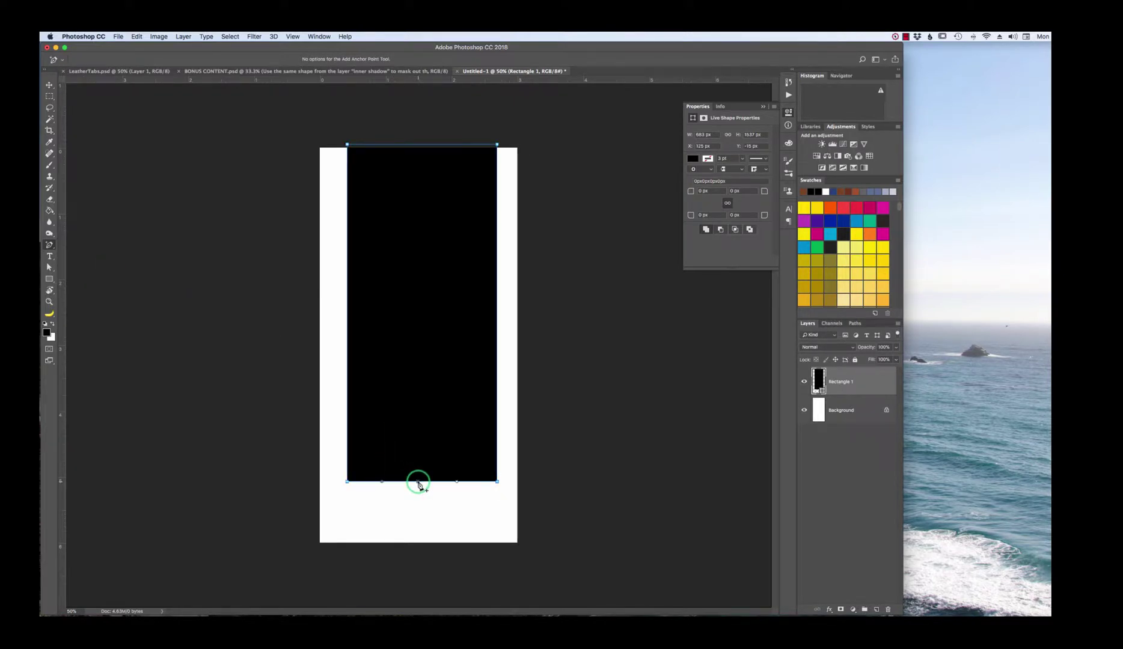
pyautogui.click(419, 482)
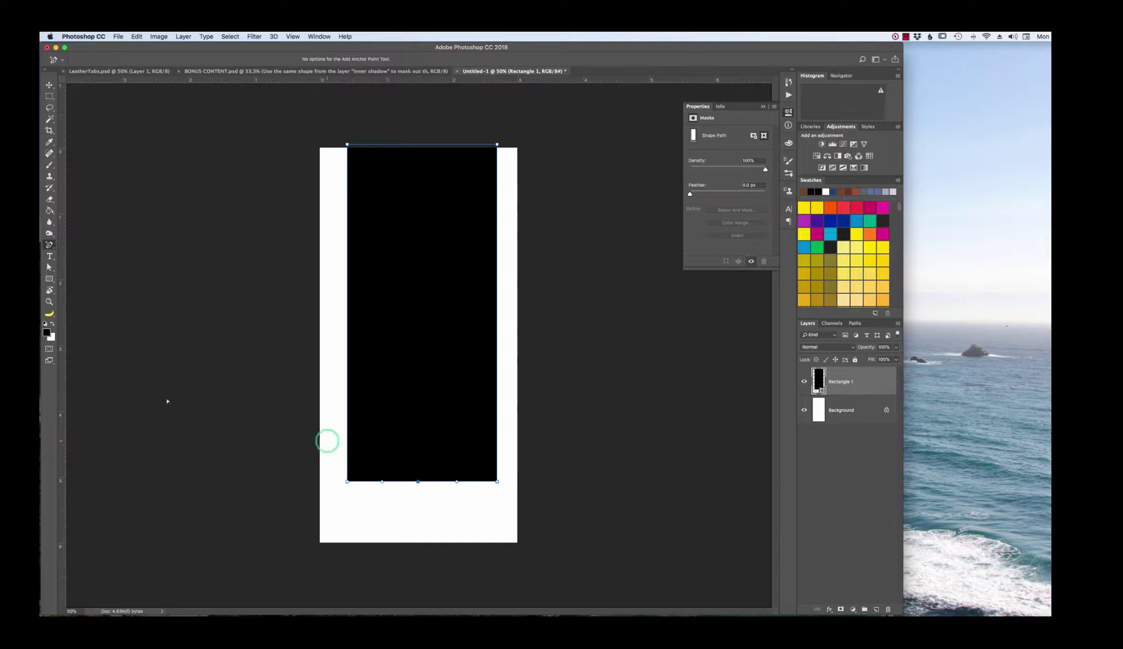
# - Move the new anchor point up and centre it horizontally so the rectangle's bottom edge forms an inverted-V ribbon notch
pyautogui.click(50, 245)
pyautogui.moveTo(49, 267); pyautogui.dragTo(95, 275)
pyautogui.moveTo(418, 481); pyautogui.dragTo(422, 431)
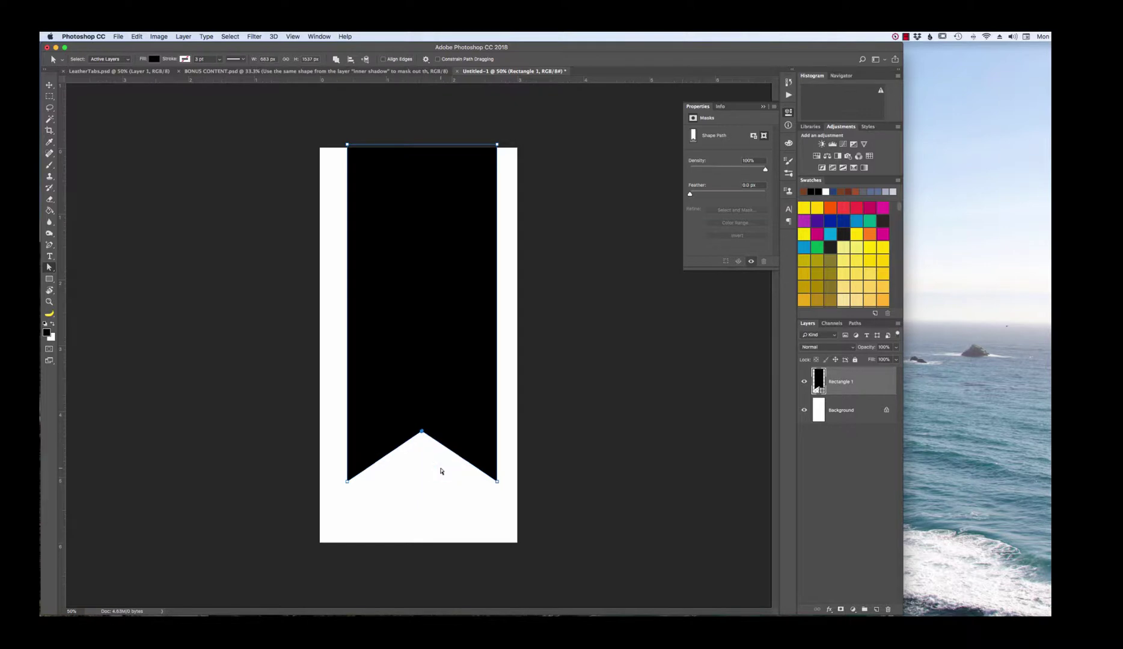
pyautogui.click(440, 472)
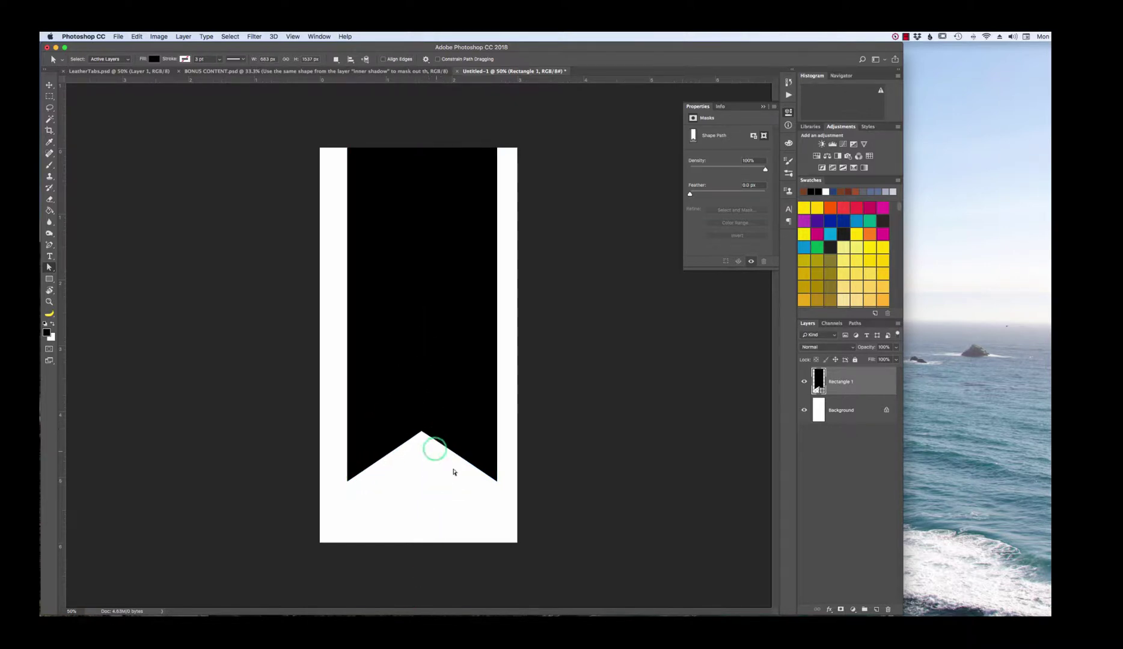
pyautogui.click(422, 432)
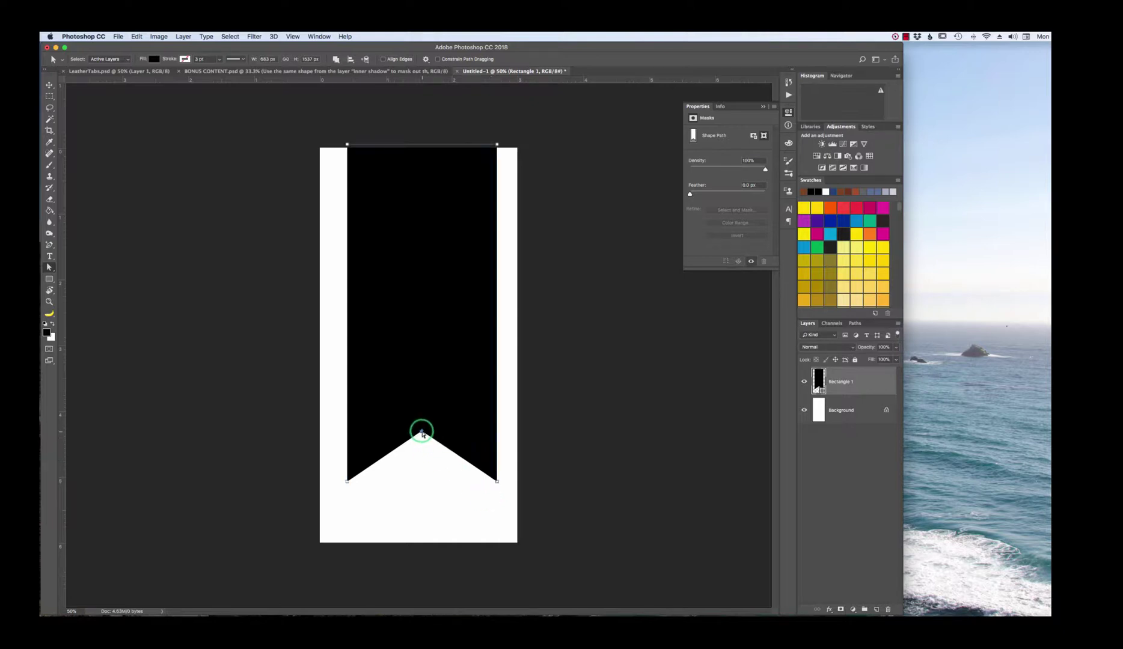
pyautogui.click(421, 432)
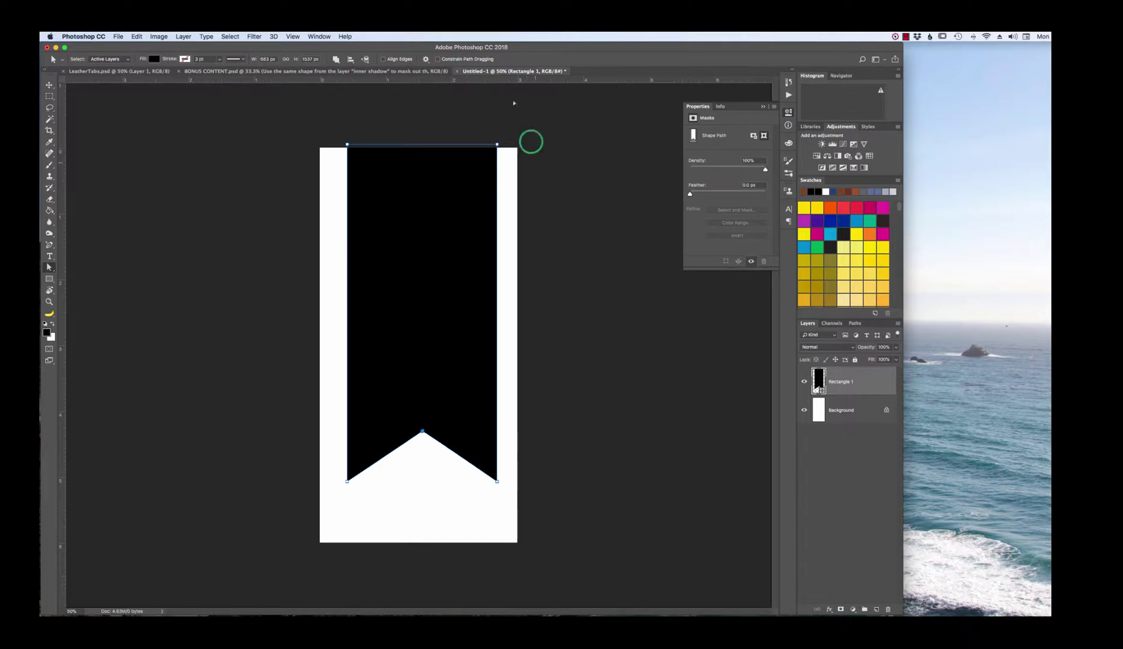
pyautogui.click(49, 84)
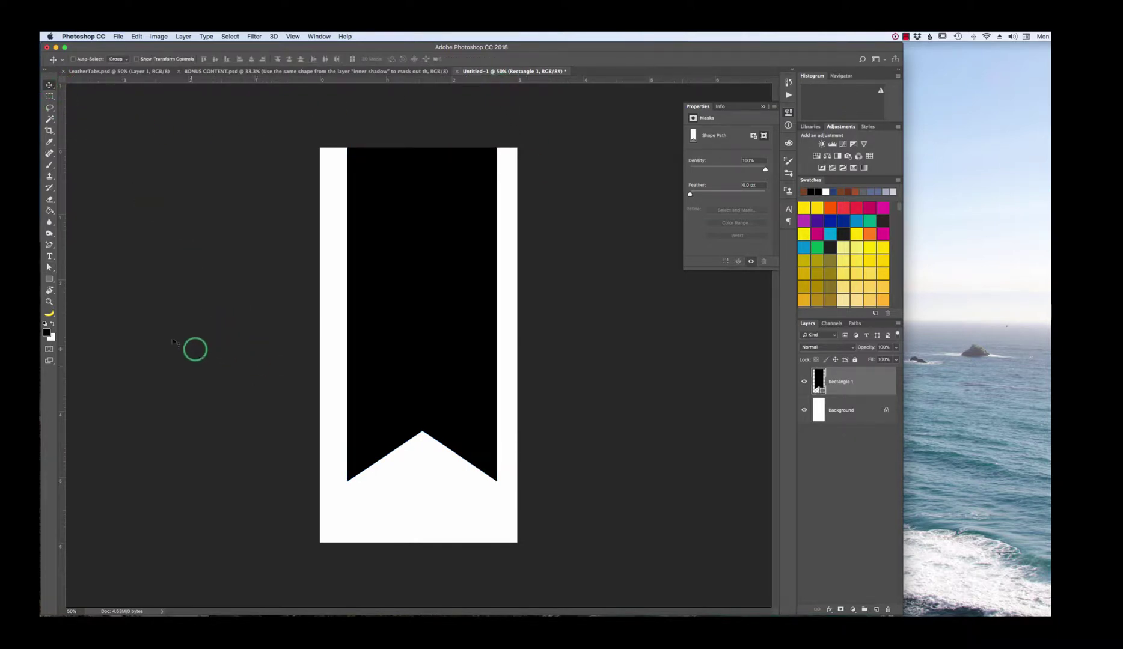
pyautogui.click(50, 245)
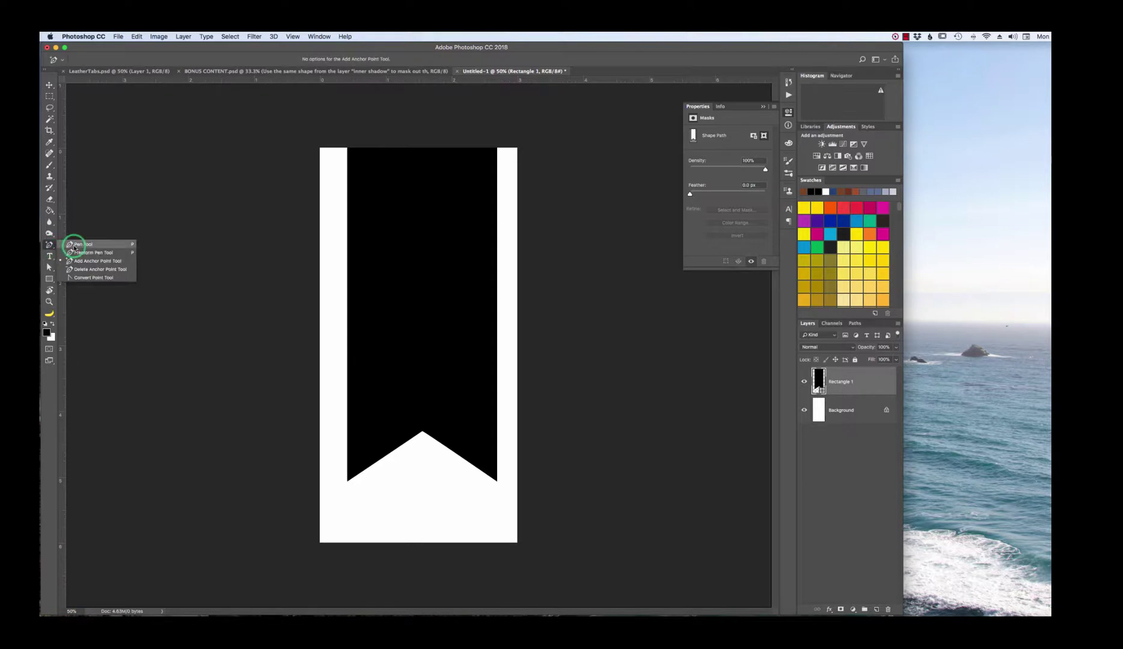
pyautogui.click(74, 245)
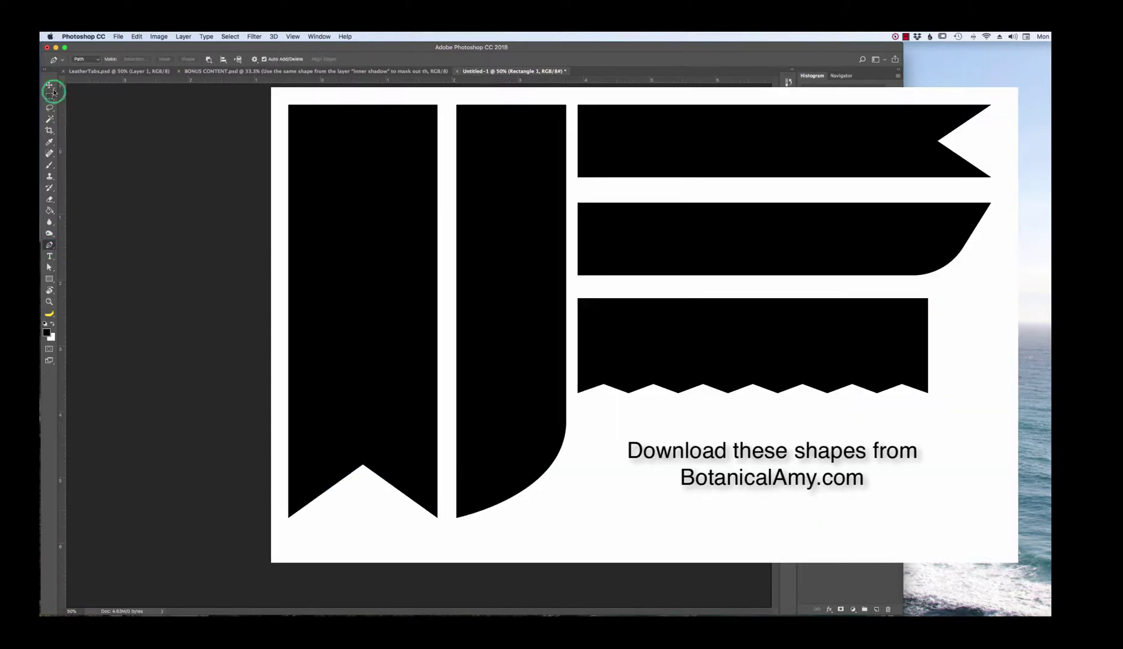
pyautogui.click(49, 84)
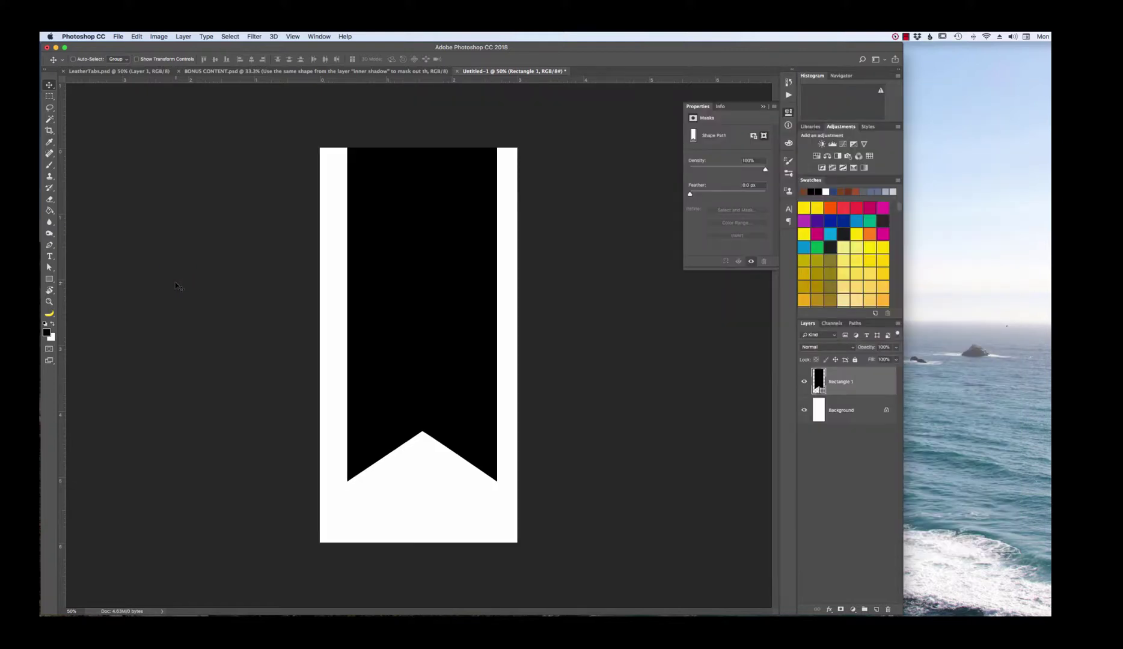
# - Hide the Background layer, add an empty layer between it and the ribbon shape, and make the shape layer active
pyautogui.click(348, 148)
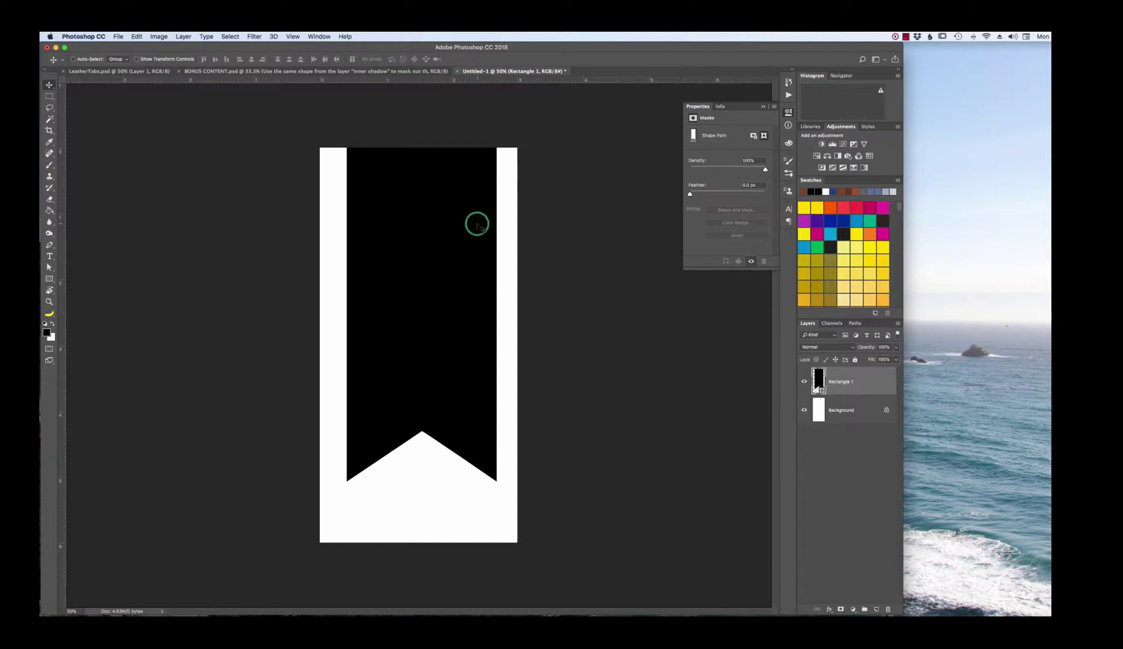
pyautogui.click(804, 410)
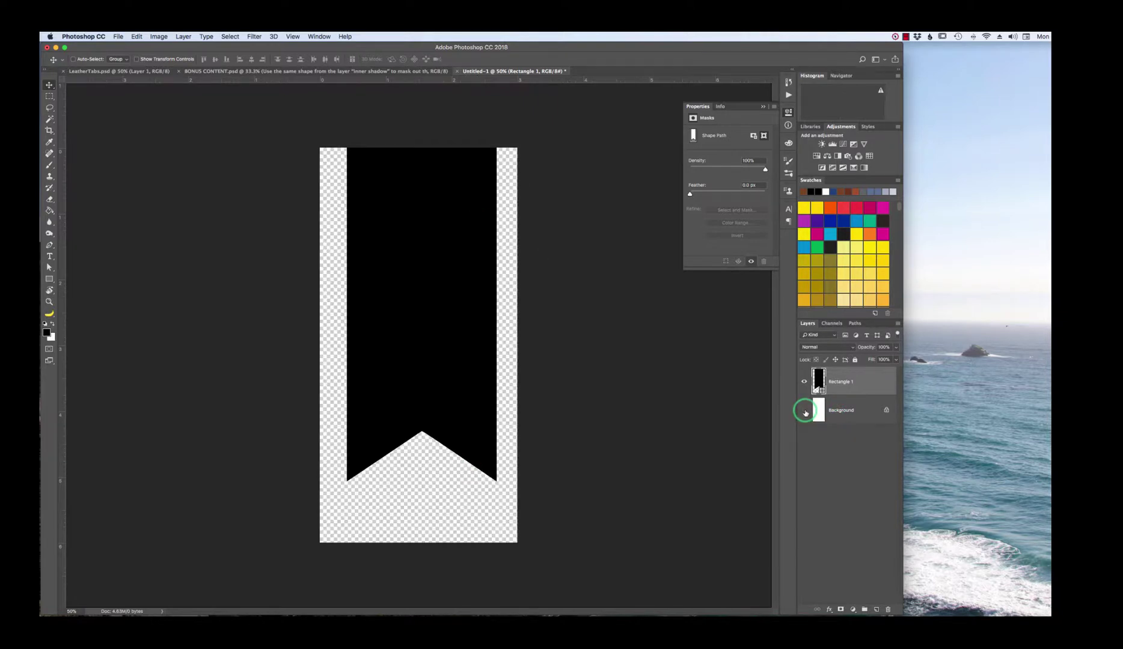
pyautogui.click(840, 410)
pyautogui.click(875, 609)
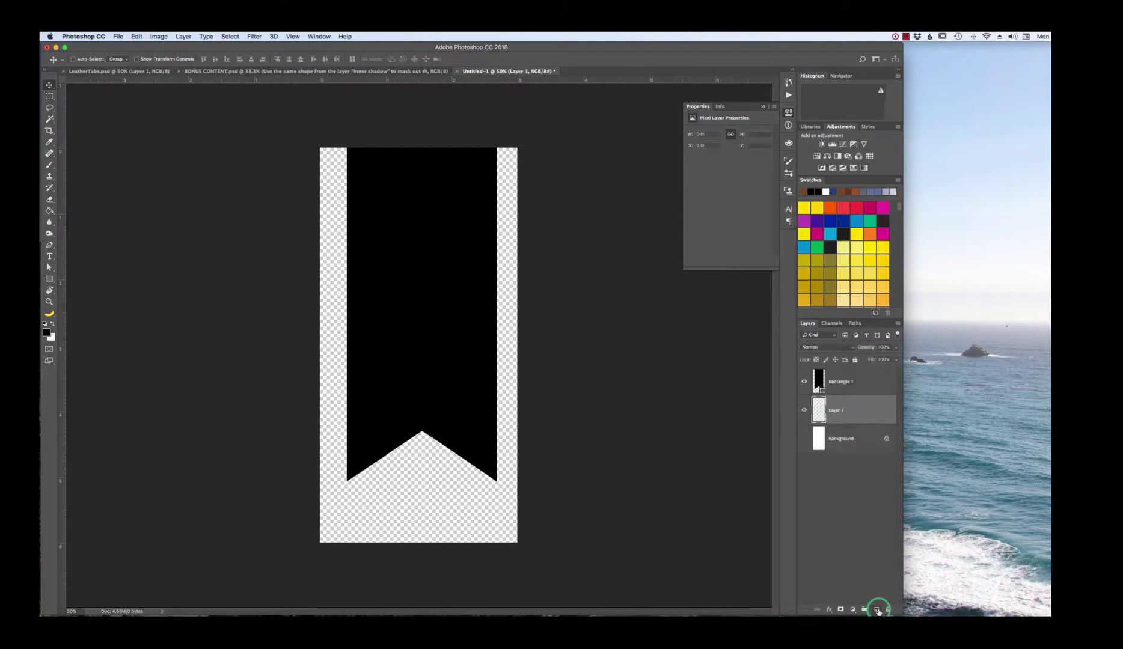
pyautogui.click(847, 442)
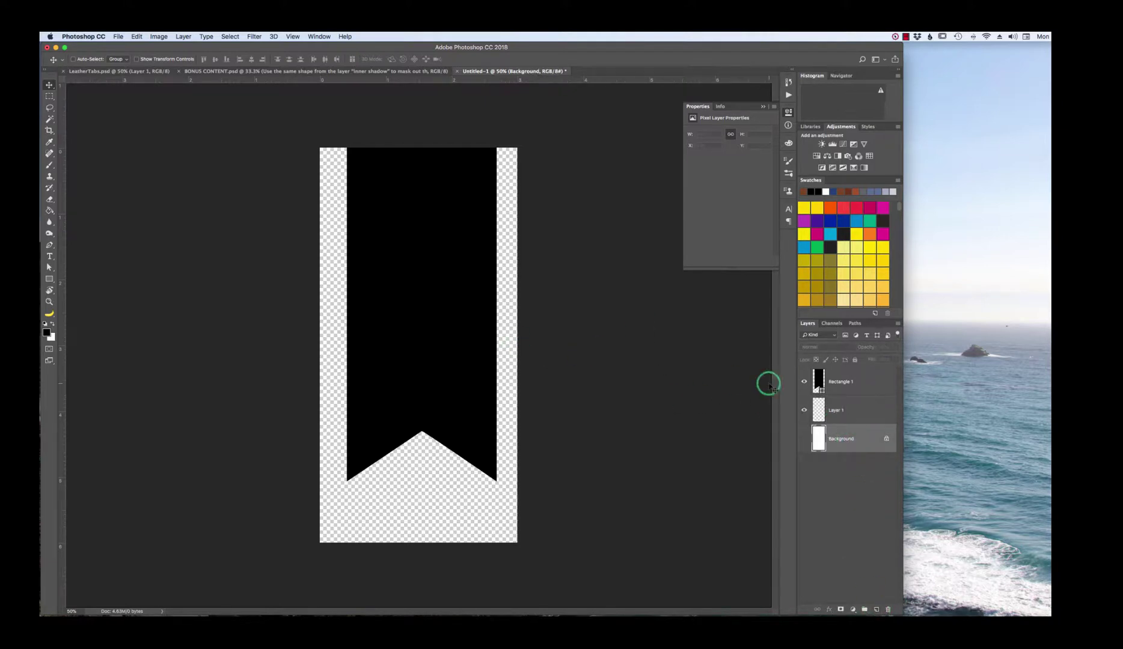
pyautogui.click(852, 381)
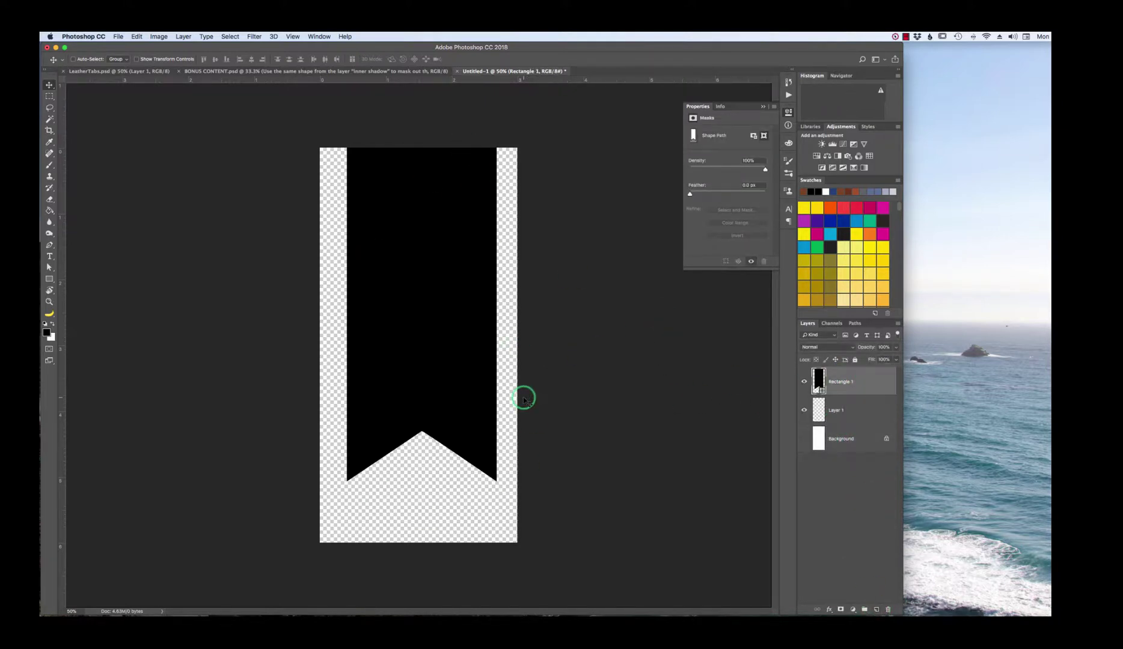
# - Open 06-Weathered Medium Brown.png from the Leather Love Textures folder, previewing other leather textures on the way
pyautogui.click(114, 35)
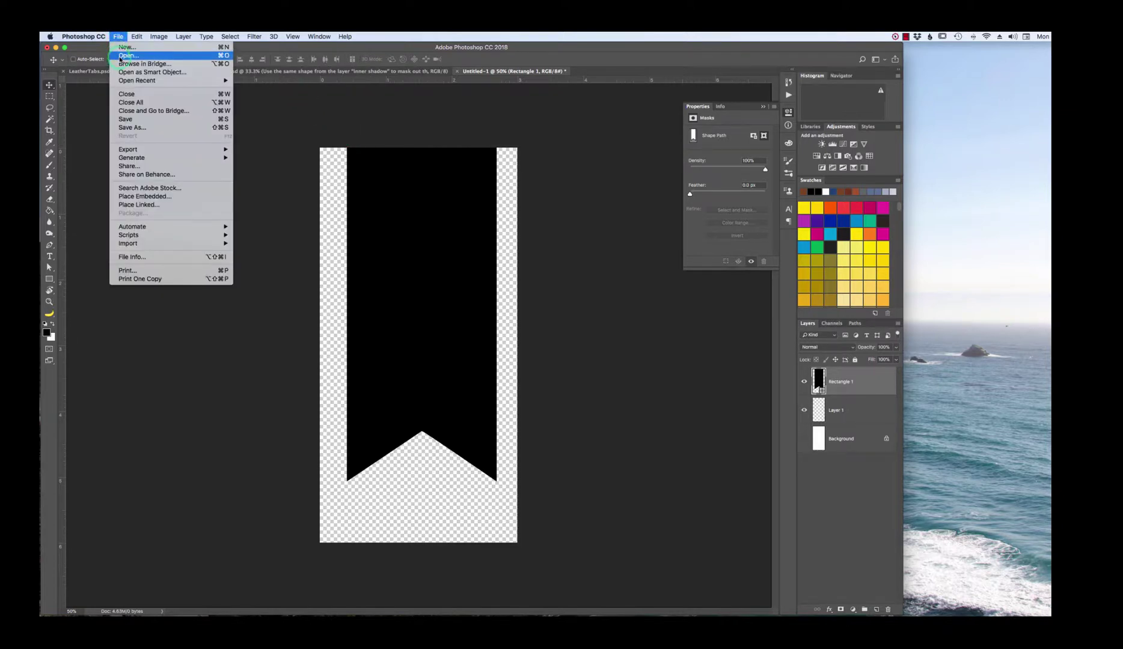
pyautogui.click(120, 59)
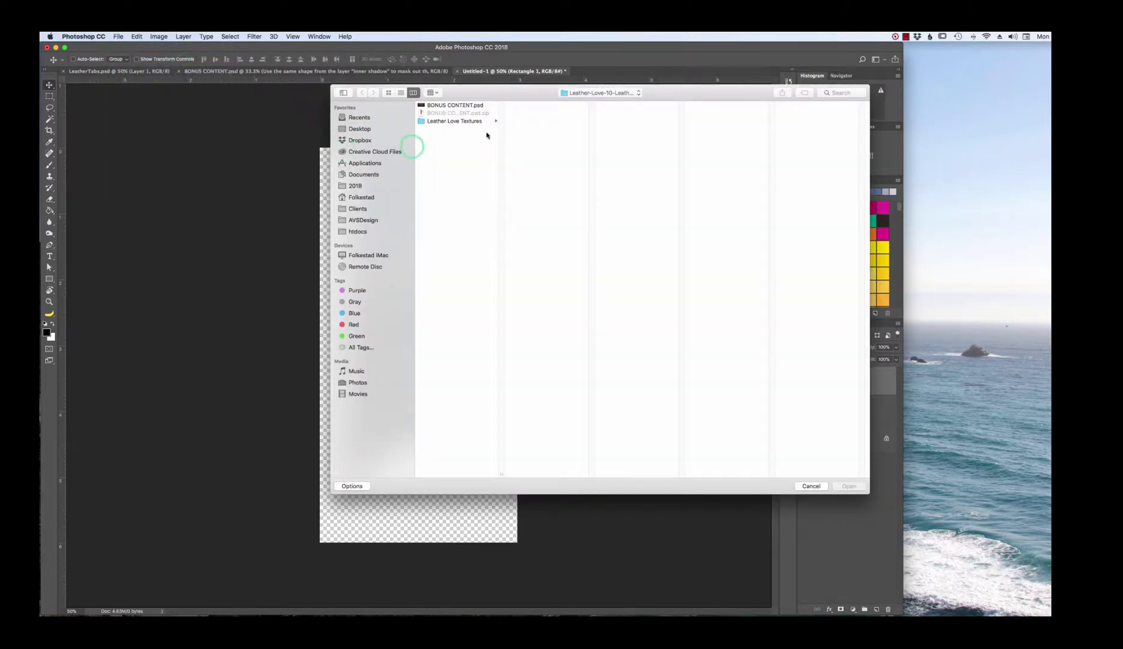
pyautogui.click(471, 121)
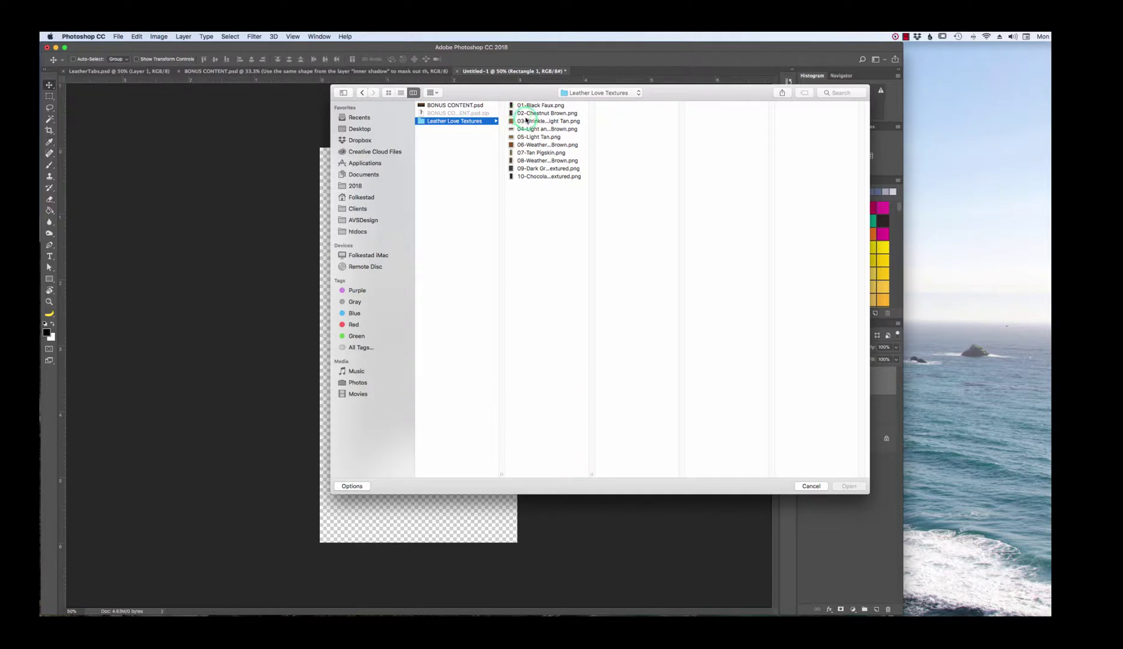
pyautogui.click(529, 121)
pyautogui.click(532, 145)
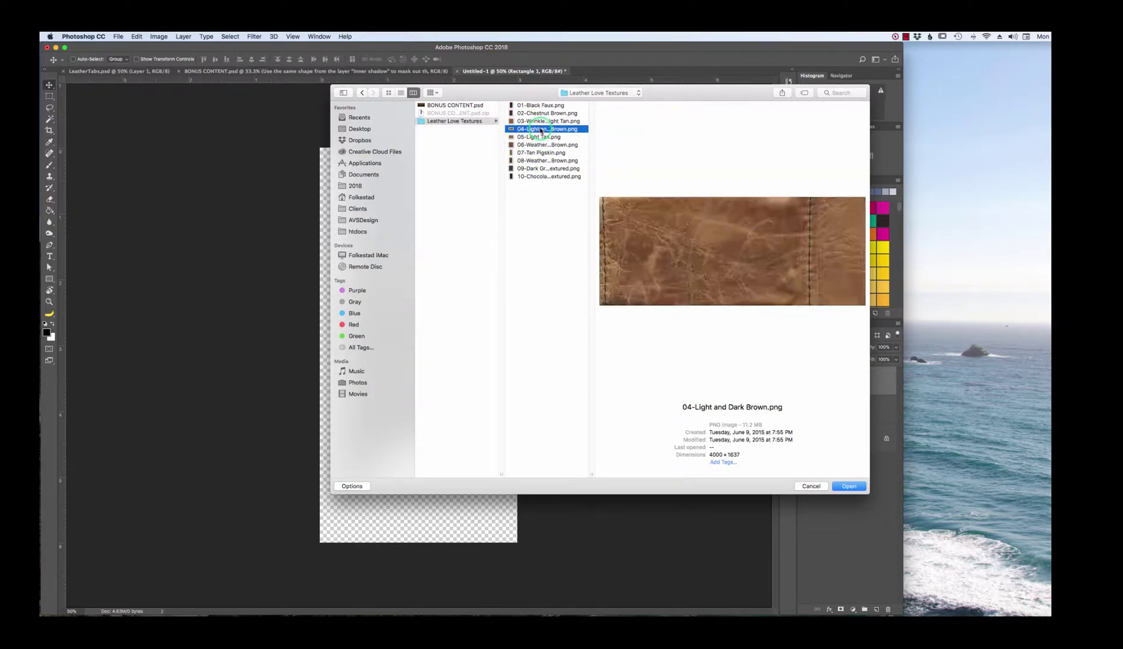
pyautogui.click(536, 138)
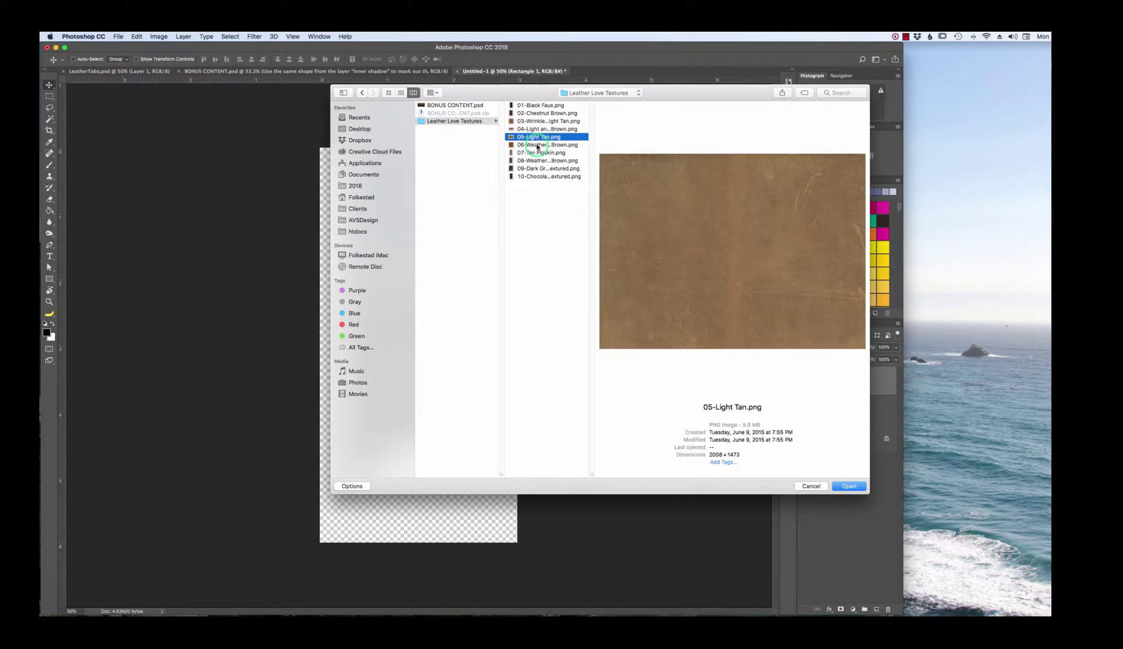
pyautogui.click(537, 145)
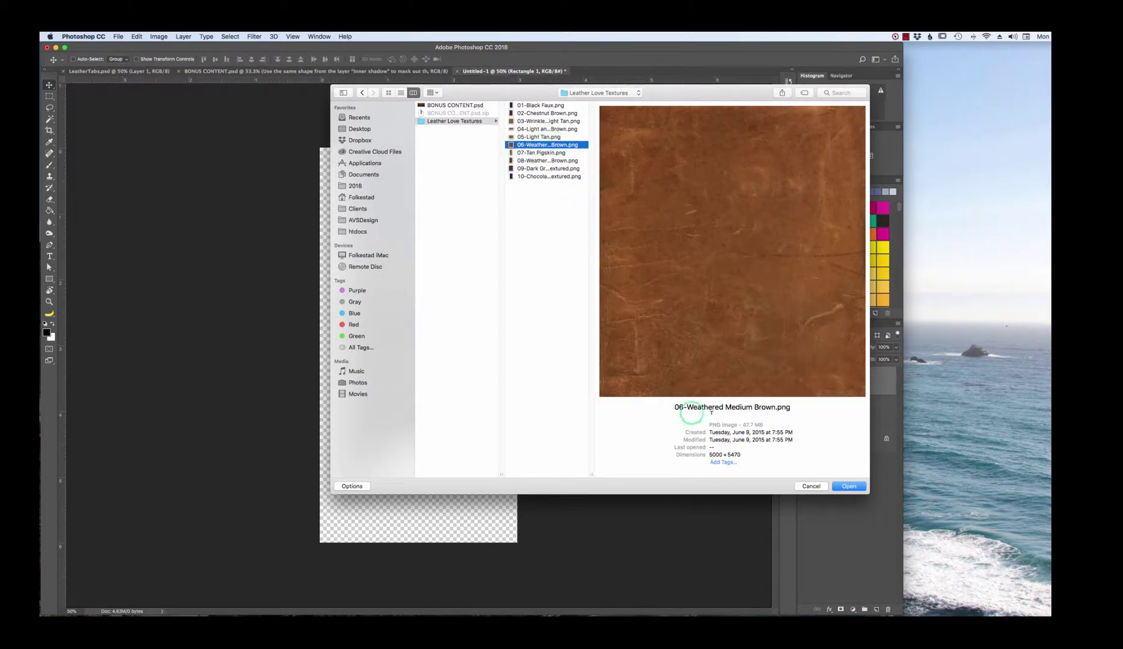
pyautogui.click(848, 487)
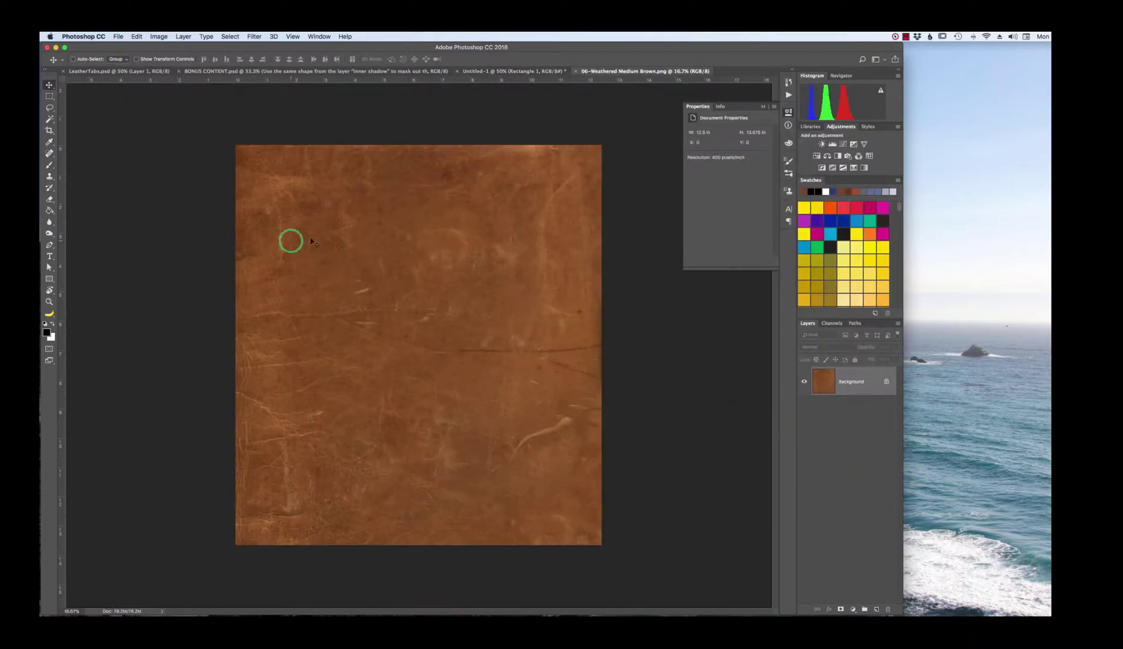
# - Copy the entire leather texture into the ribbon document as a layer above the shape and shift it up and left
pyautogui.click(763, 107)
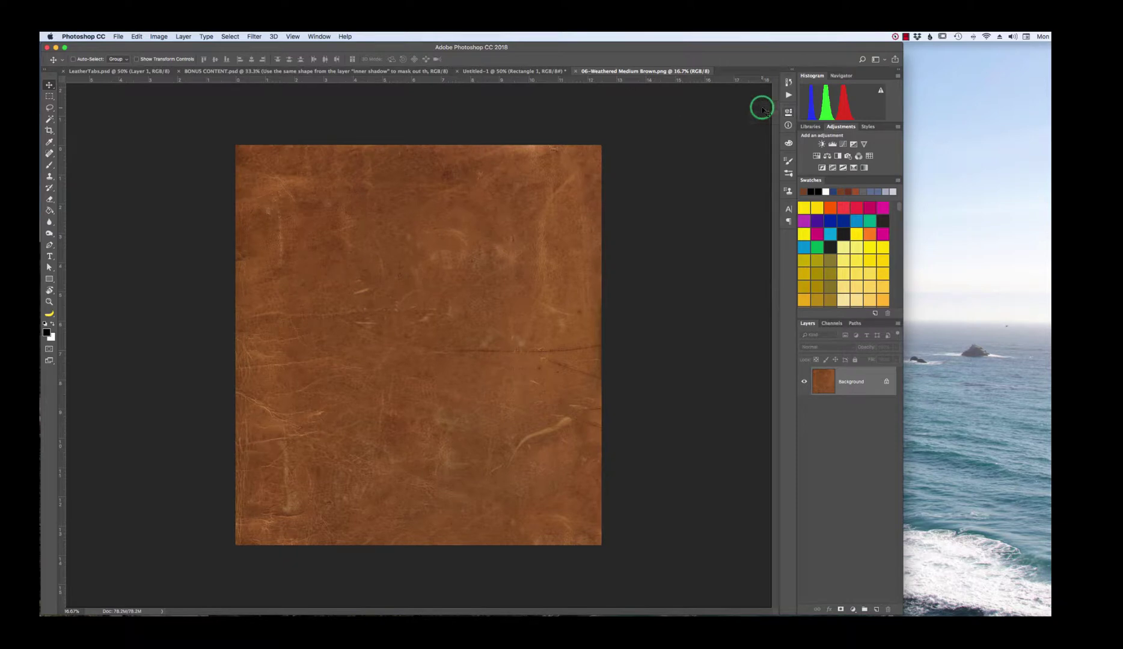
pyautogui.press('super+a')
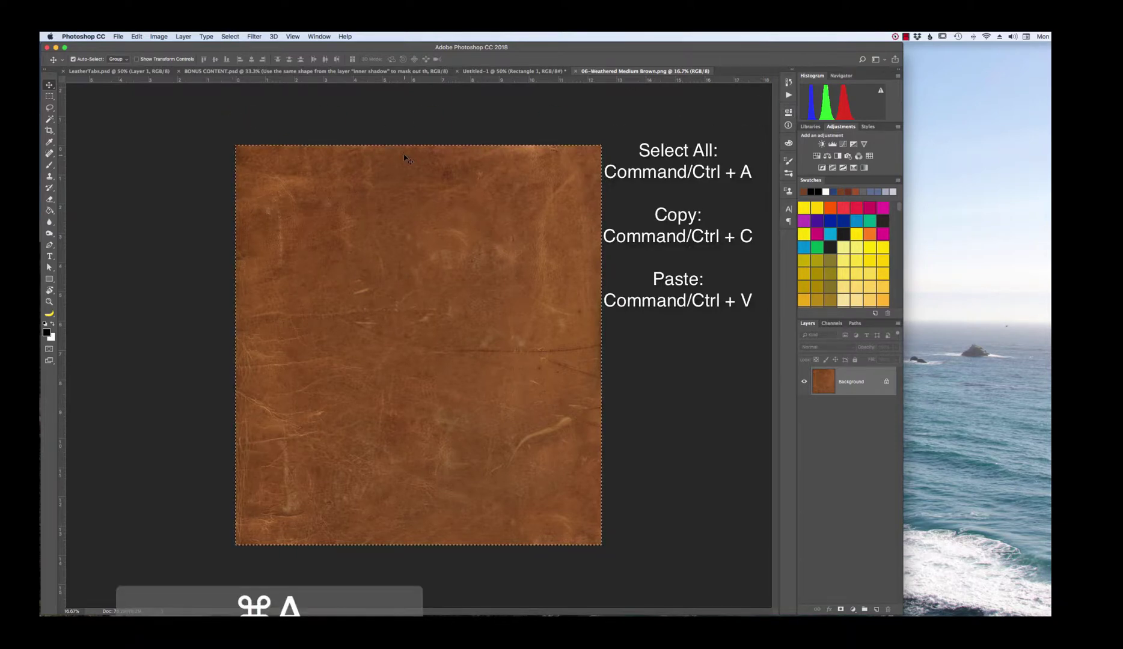
pyautogui.press('super+c')
pyautogui.click(475, 71)
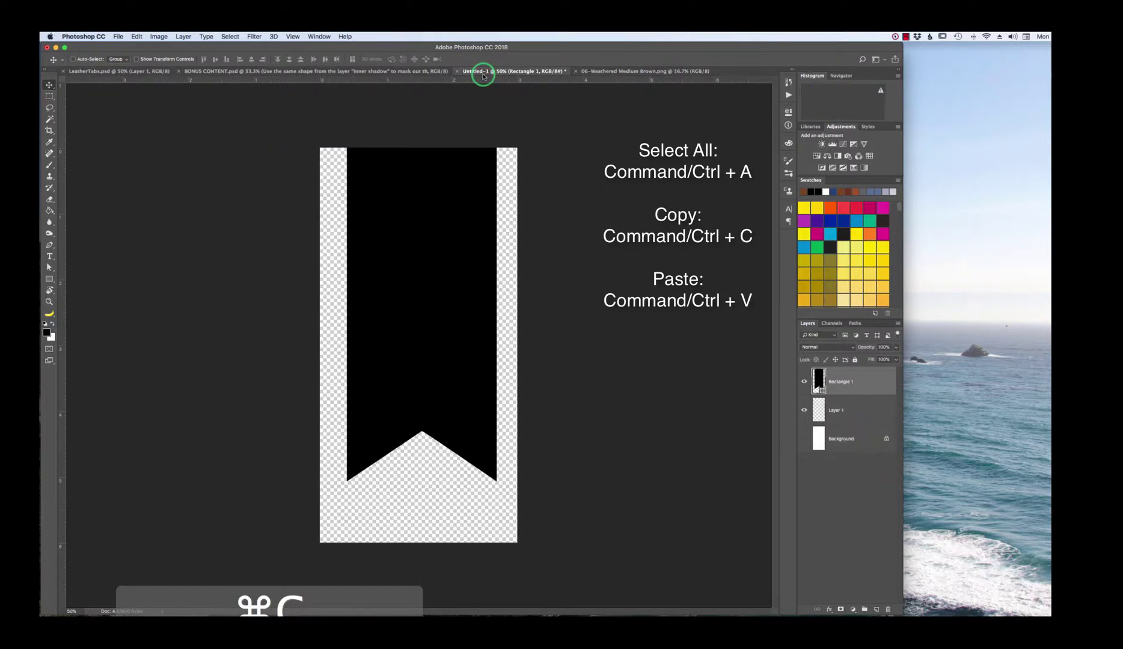
pyautogui.press('super+v')
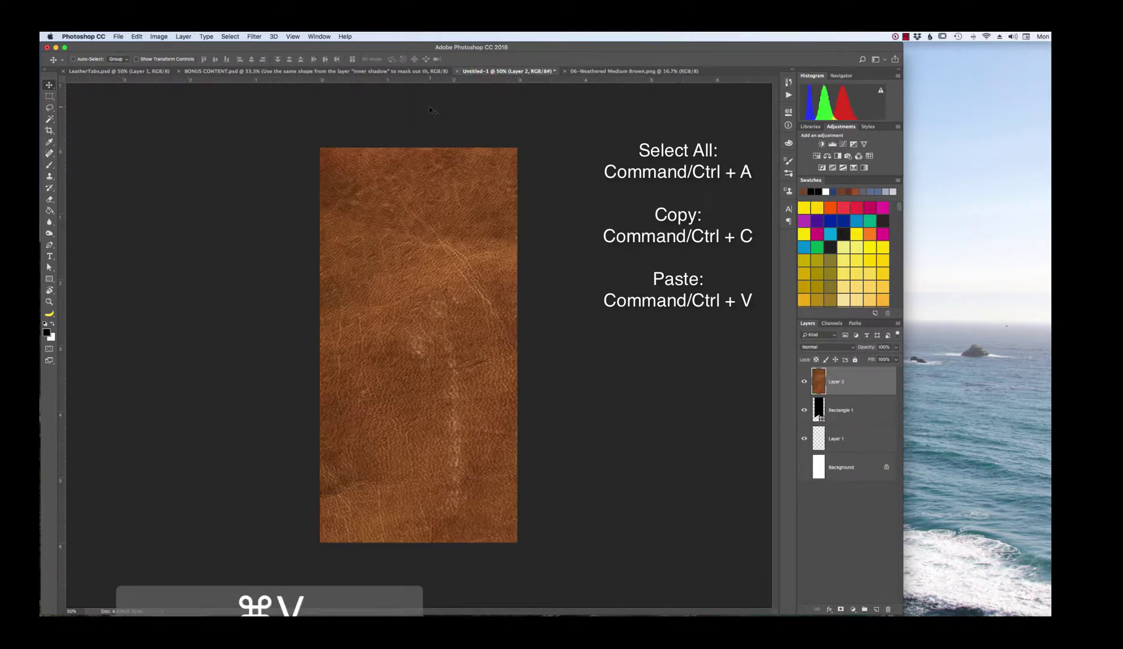
pyautogui.moveTo(355, 262); pyautogui.dragTo(325, 213)
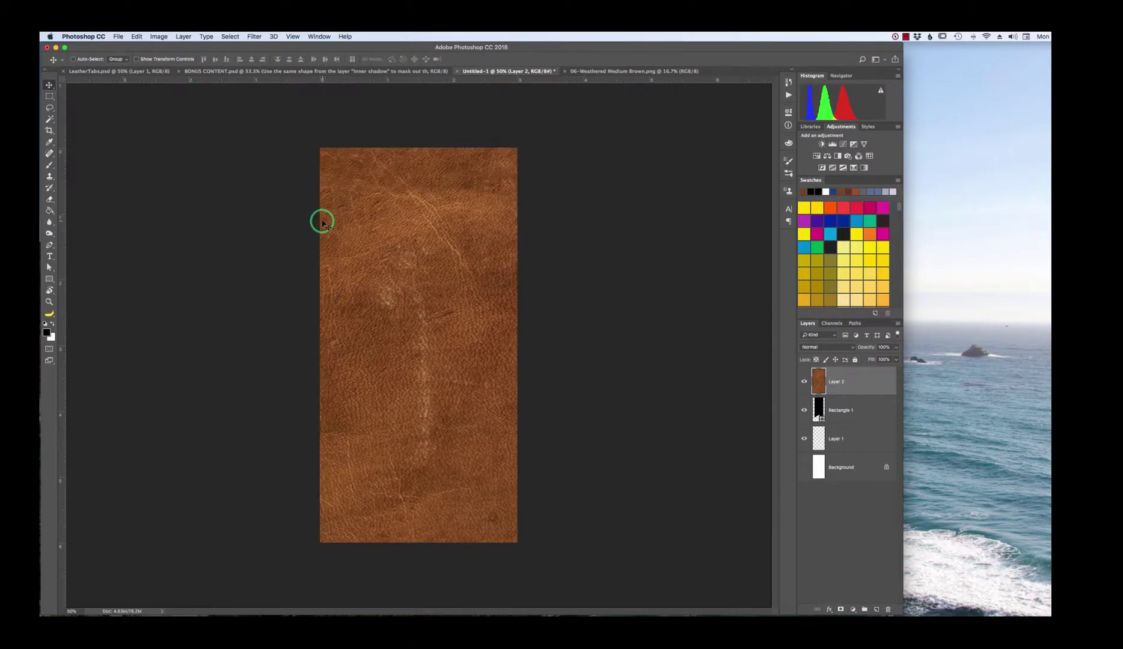
# - Clip the leather layer to the ribbon shape beneath it with a clipping mask
pyautogui.click(182, 37)
pyautogui.click(209, 195)
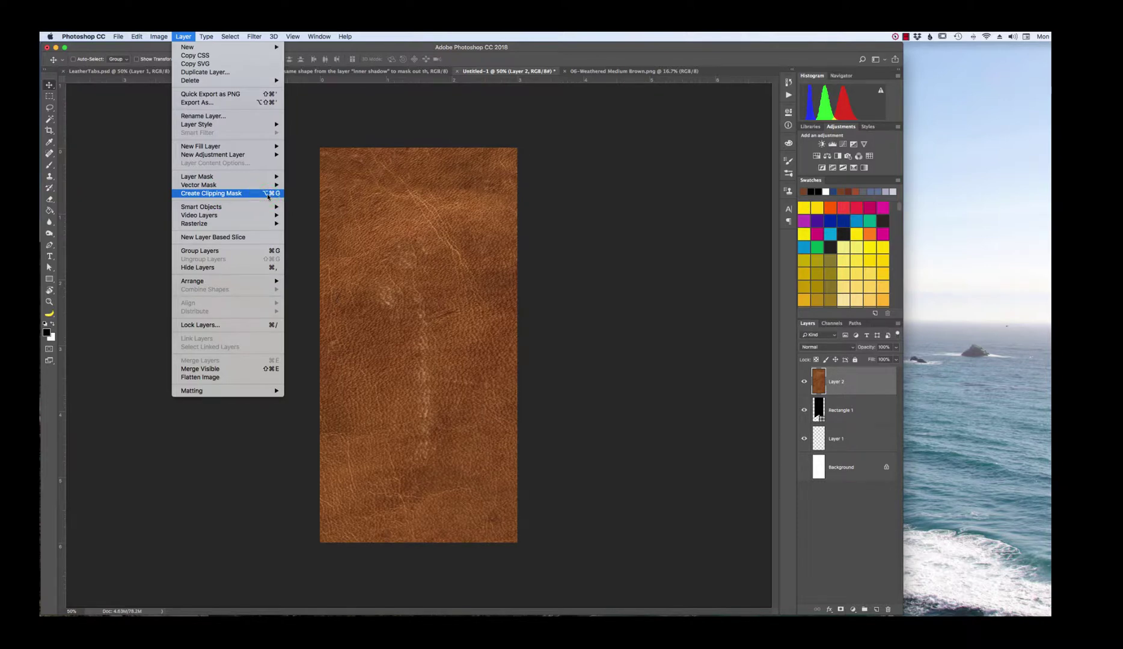
pyautogui.press('alt+super')
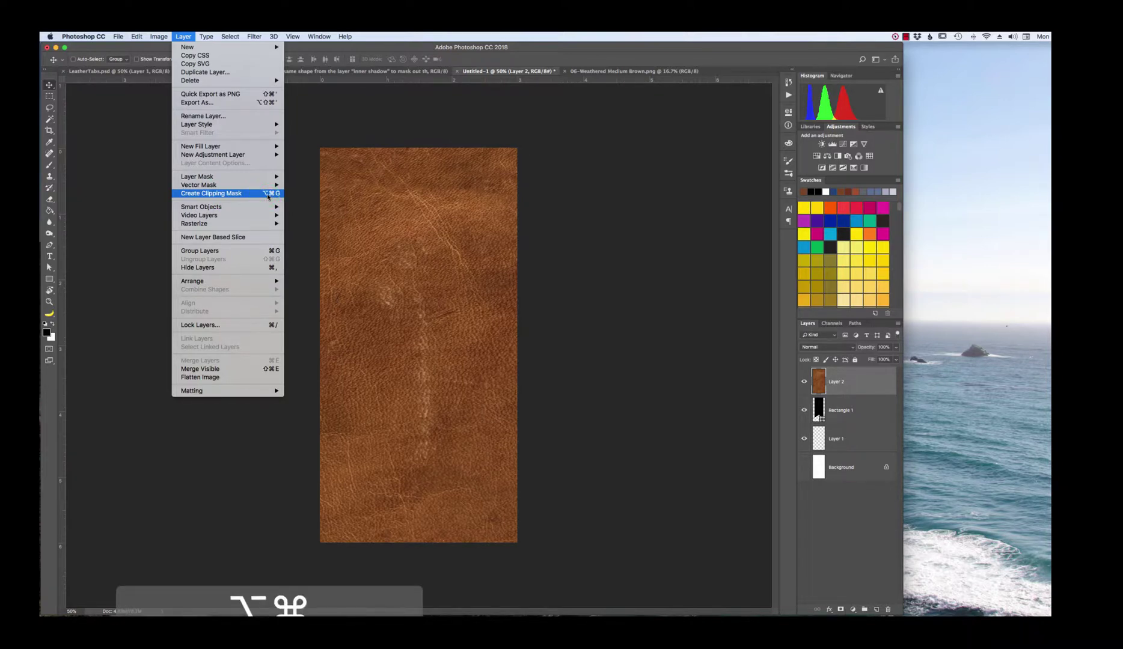
pyautogui.press('alt+super+g')
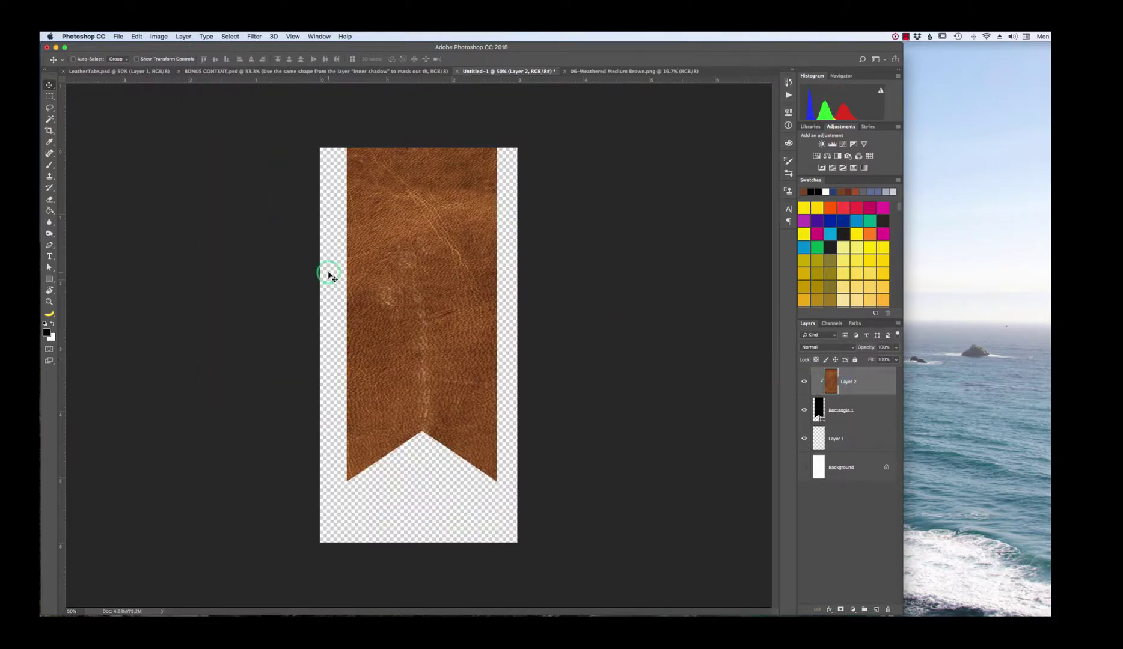
pyautogui.moveTo(831, 377); pyautogui.dragTo(818, 413)
# - Scale the leather layer proportionally to about 50% and reposition it so the texture still covers the whole ribbon
pyautogui.press('super+t')
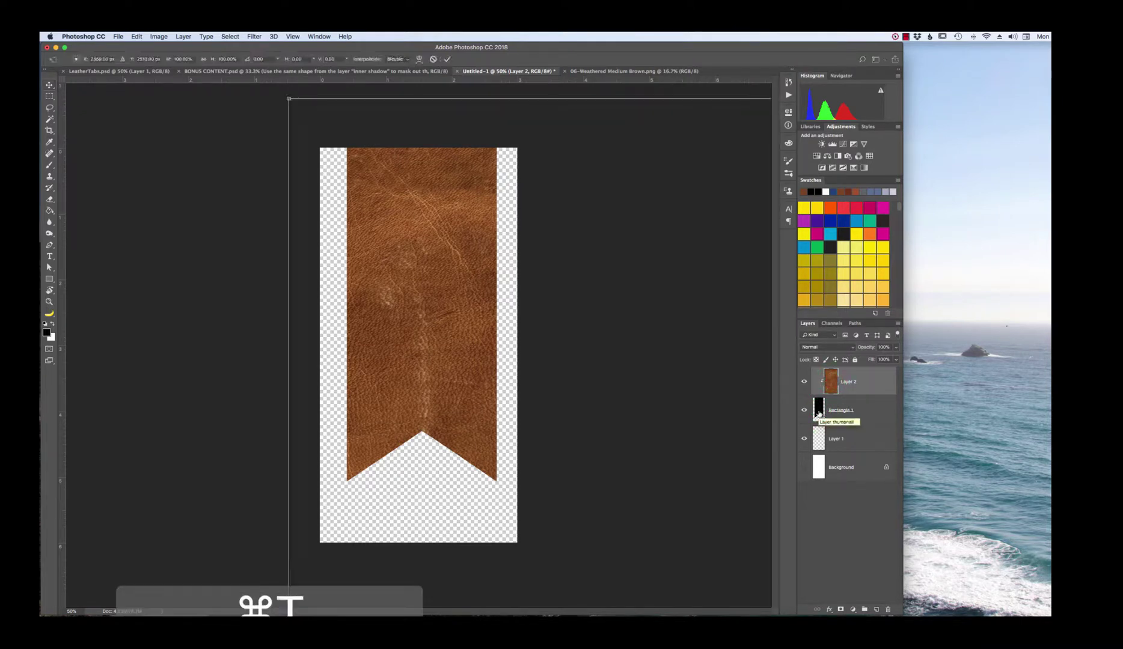
pyautogui.moveTo(290, 102); pyautogui.dragTo(292, 133)
pyautogui.moveTo(464, 310); pyautogui.dragTo(369, 309)
pyautogui.moveTo(190, 135); pyautogui.dragTo(237, 174)
pyautogui.moveTo(401, 278); pyautogui.dragTo(409, 233)
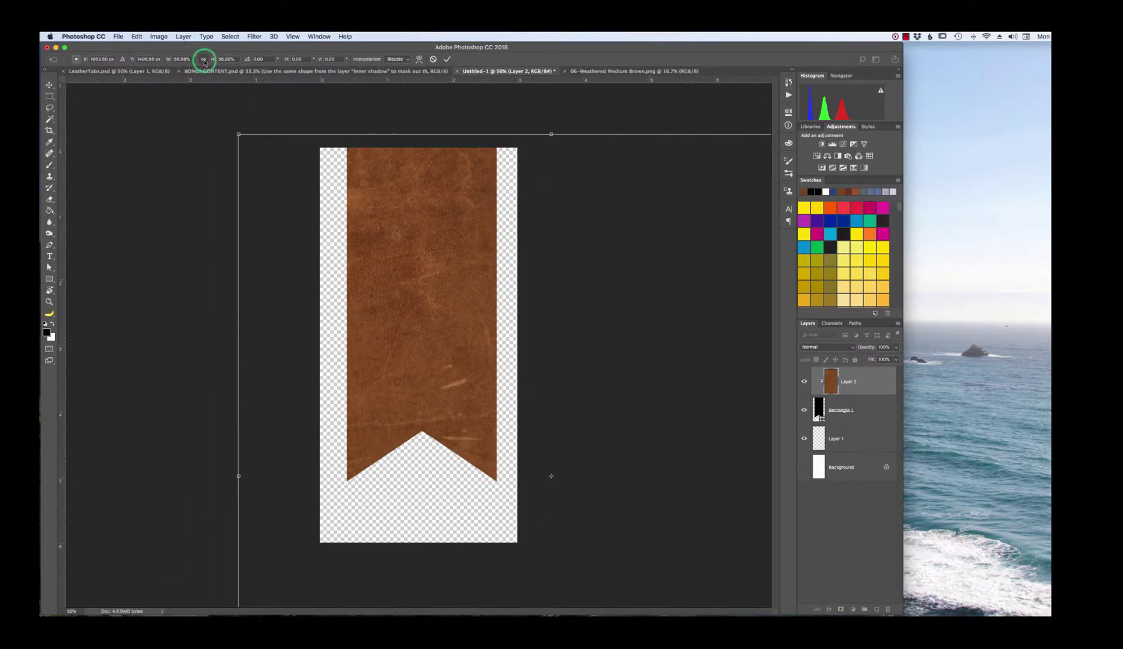
pyautogui.click(239, 133)
pyautogui.moveTo(238, 133); pyautogui.dragTo(319, 216)
pyautogui.moveTo(396, 299); pyautogui.dragTo(385, 206)
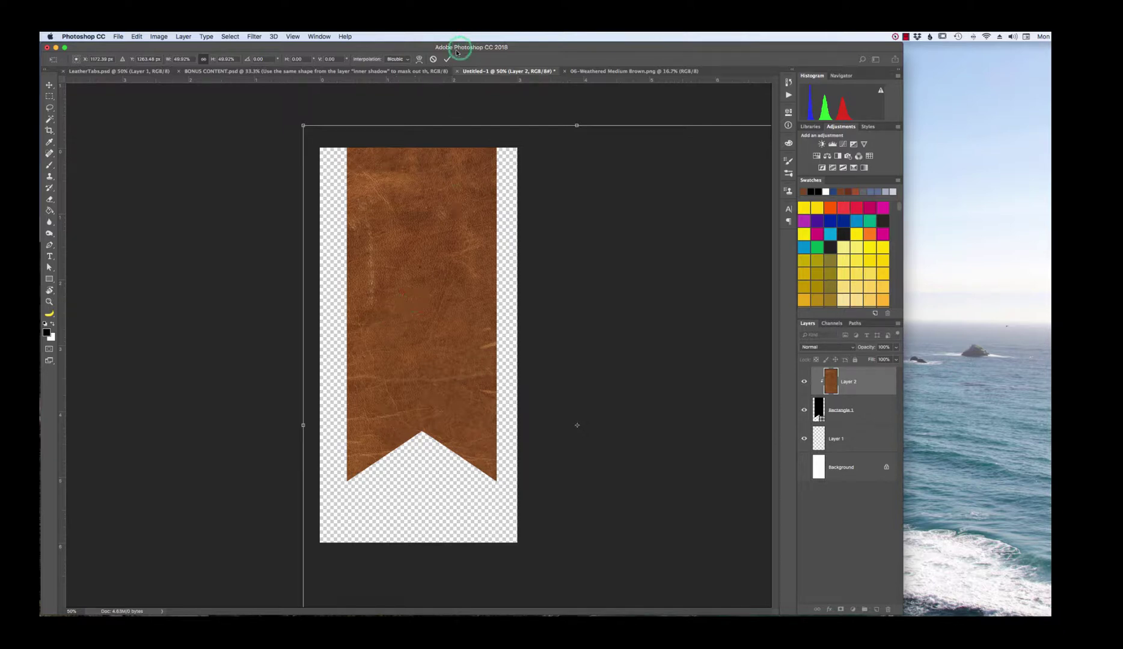
pyautogui.click(206, 61)
pyautogui.click(448, 59)
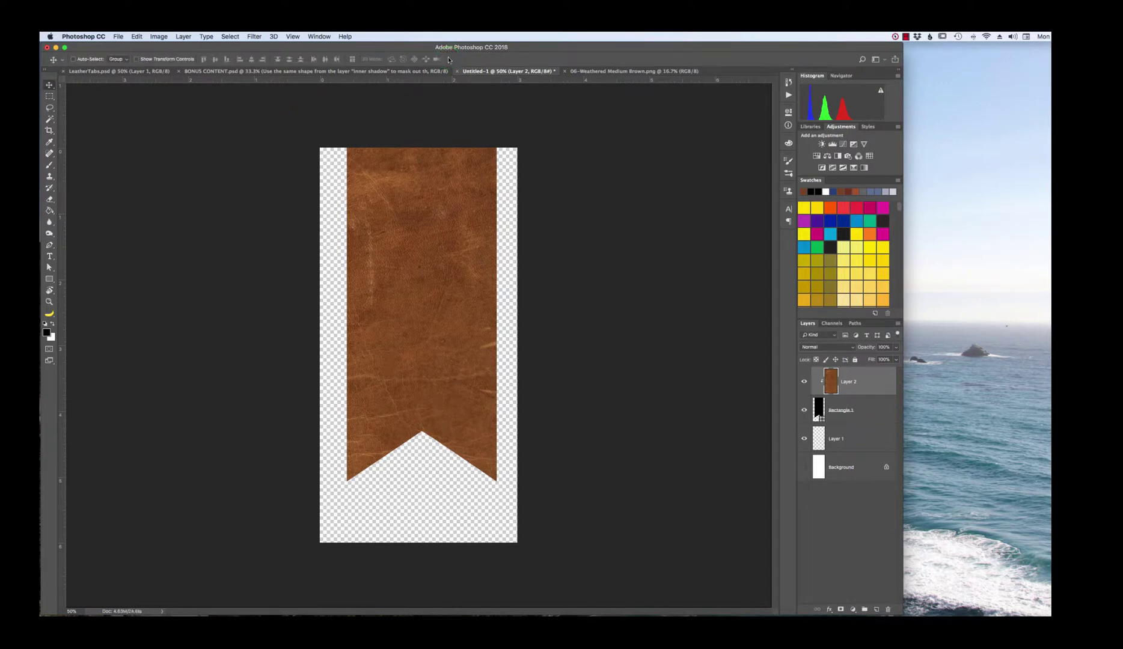
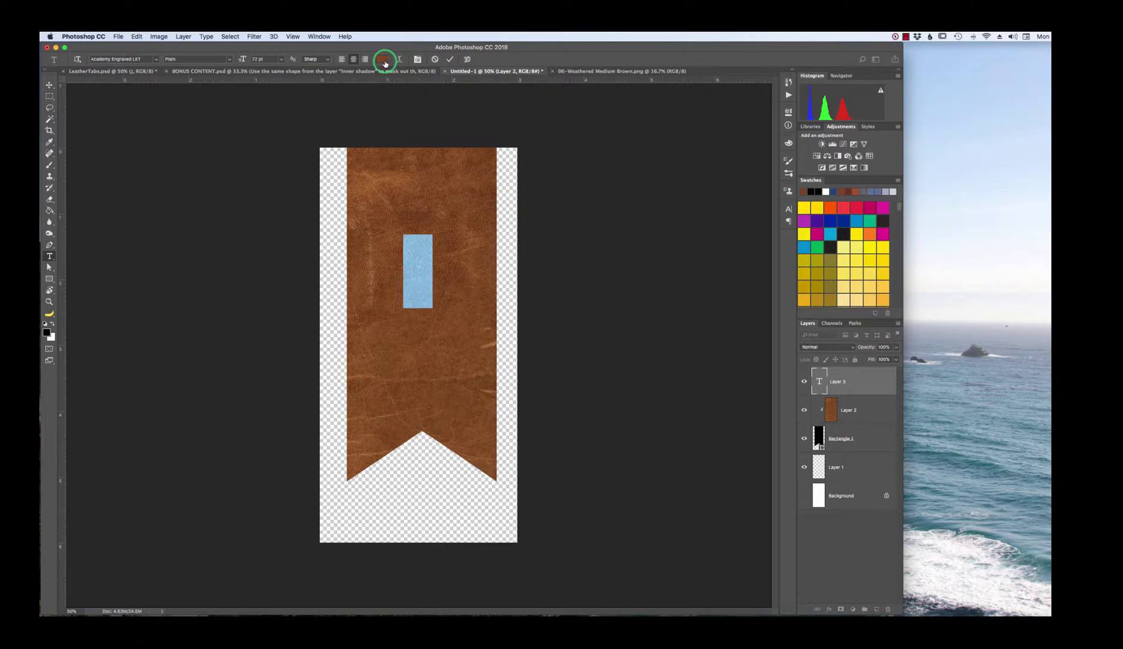
# - Commit the letter J text in 72 pt Academy Engraved LET and compare the ribbon with the LeatherTabs.psd design
pyautogui.click(450, 59)
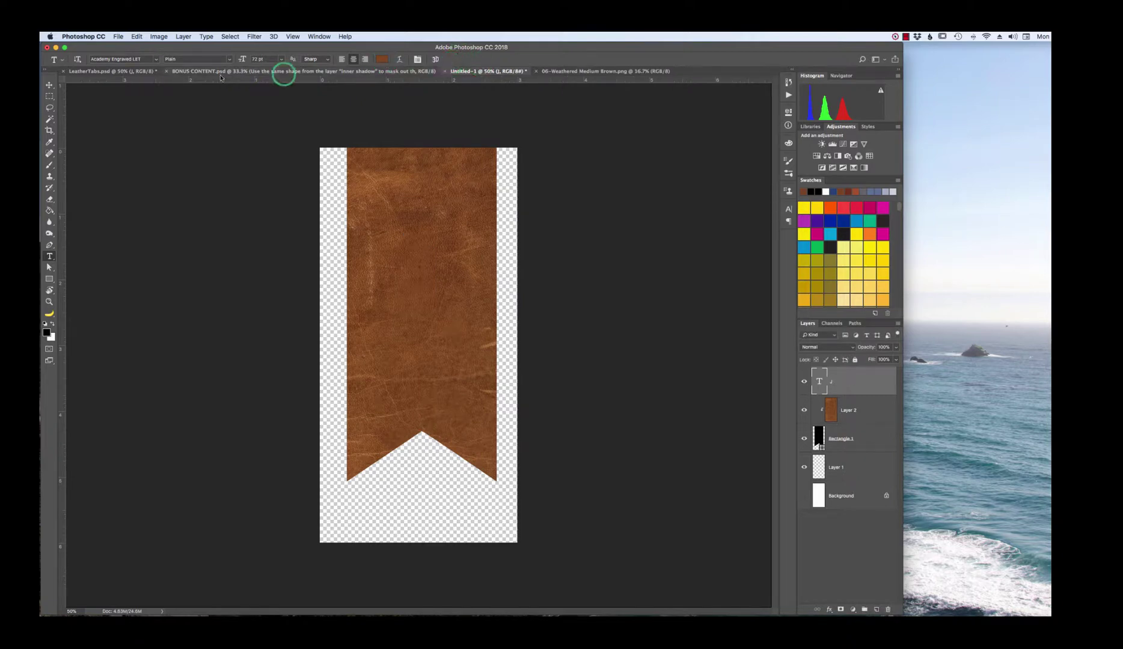
pyautogui.click(94, 75)
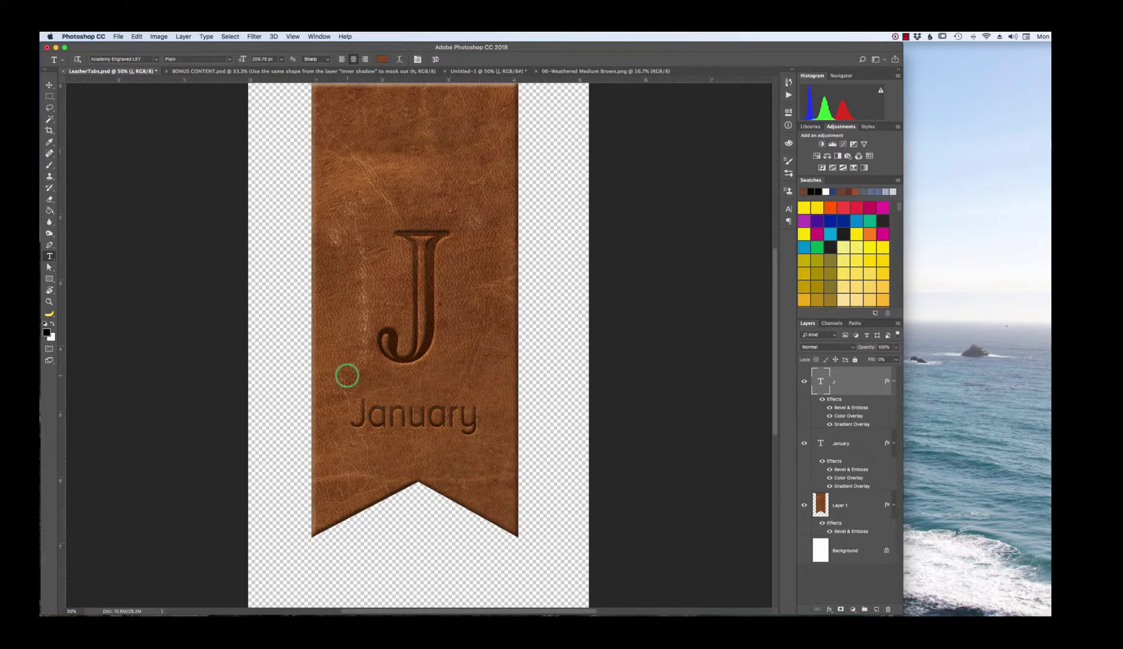
pyautogui.click(494, 71)
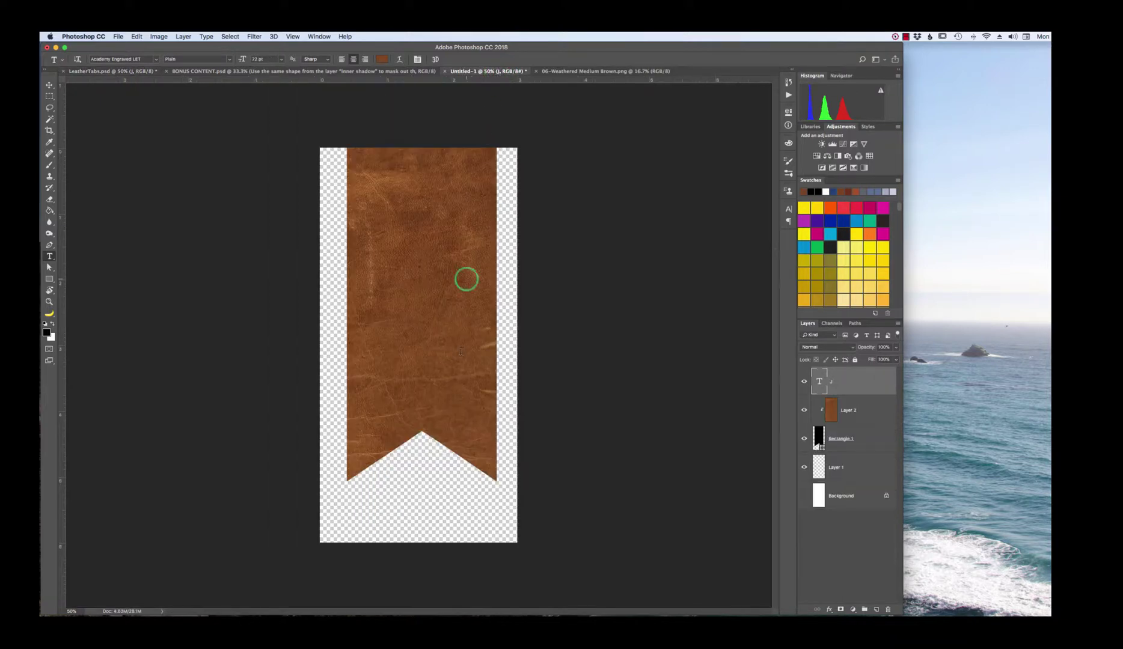
pyautogui.doubleClick(425, 280)
pyautogui.click(450, 59)
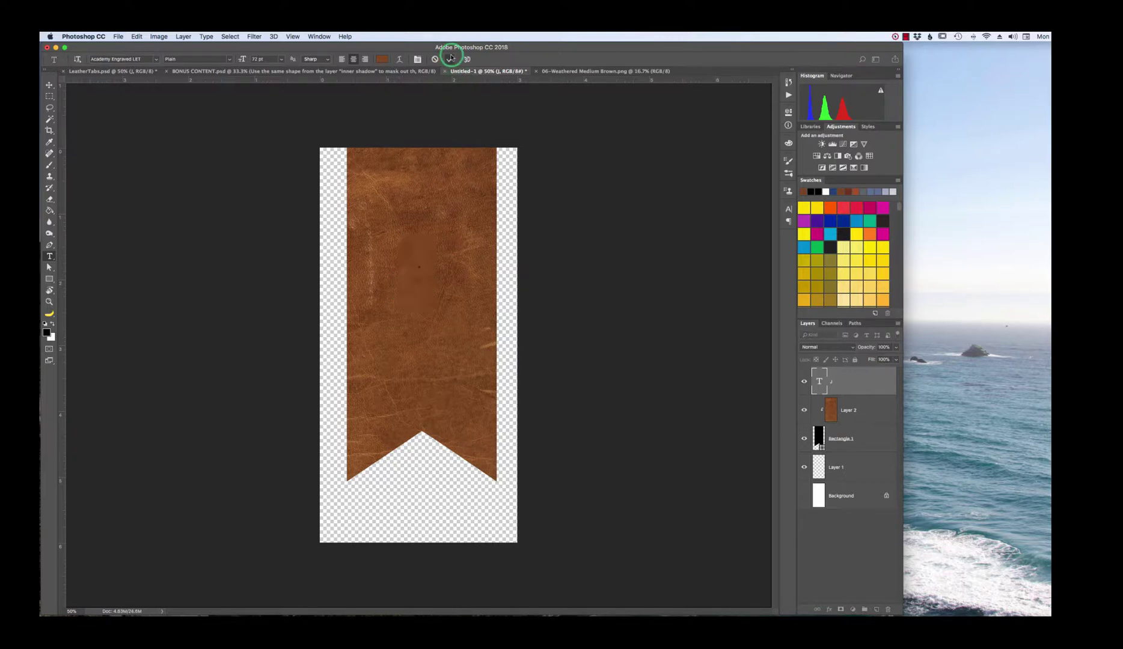
pyautogui.click(50, 85)
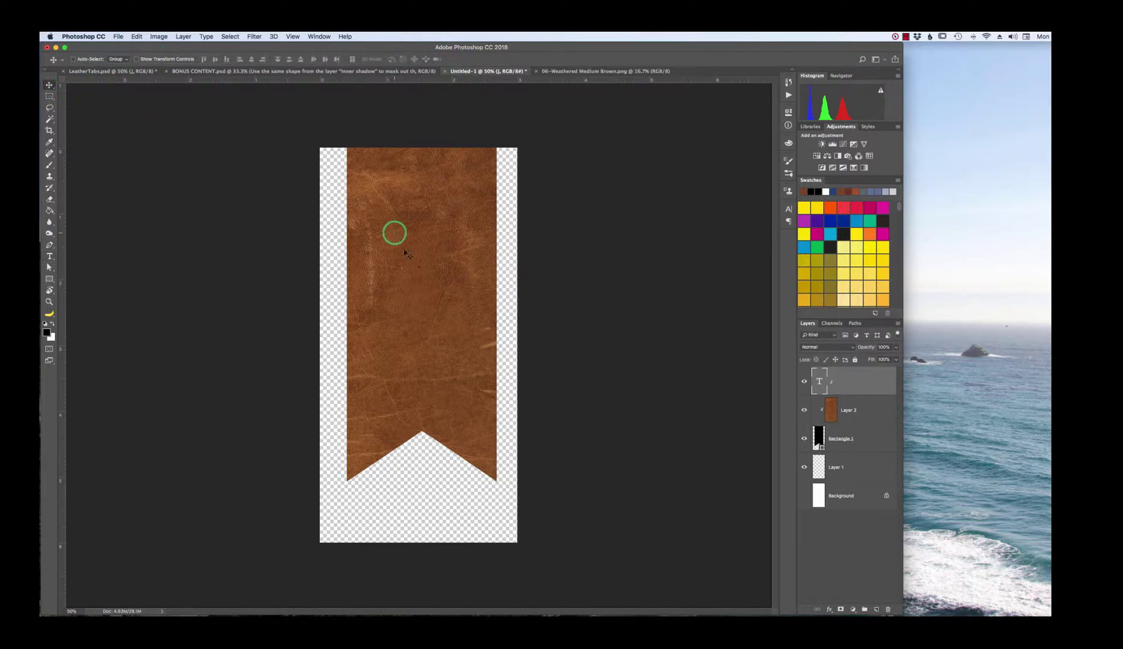
# - Select the letter J on the ribbon and set its text colour to black (000000)
pyautogui.press('t')
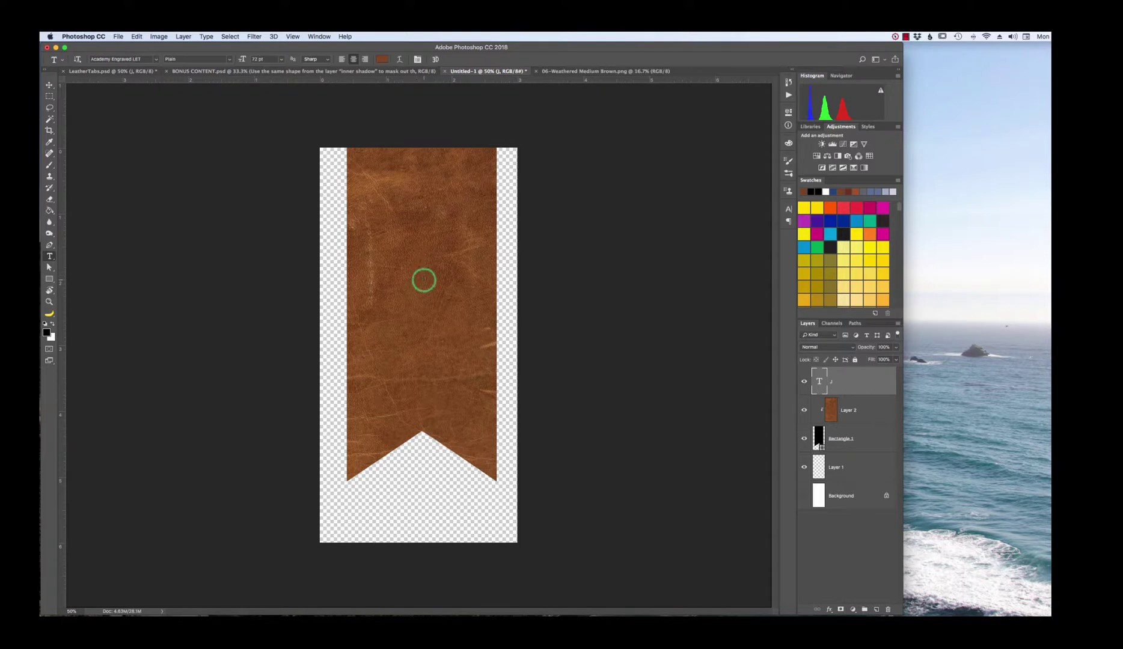
pyautogui.doubleClick(423, 280)
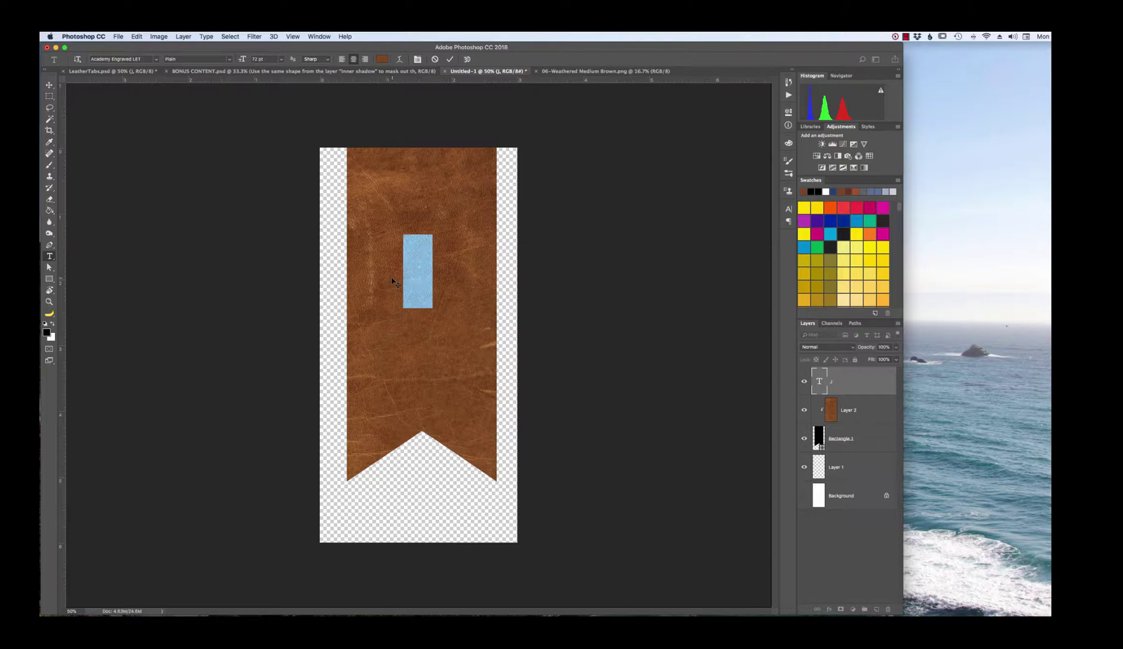
pyautogui.click(47, 332)
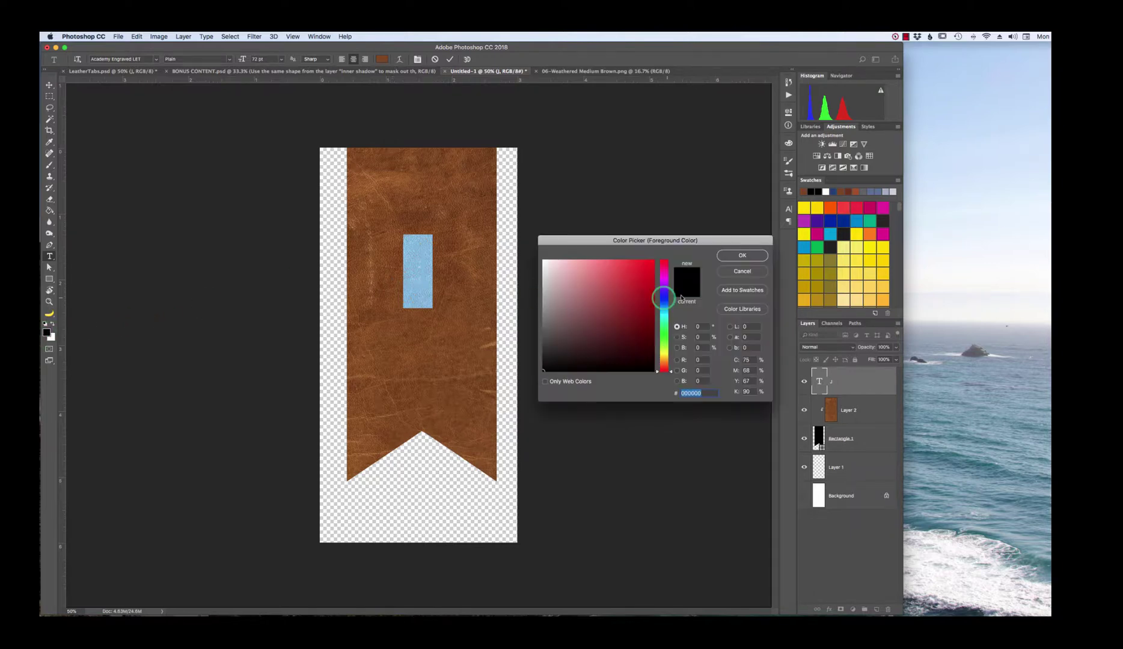
pyautogui.click(741, 253)
pyautogui.click(450, 59)
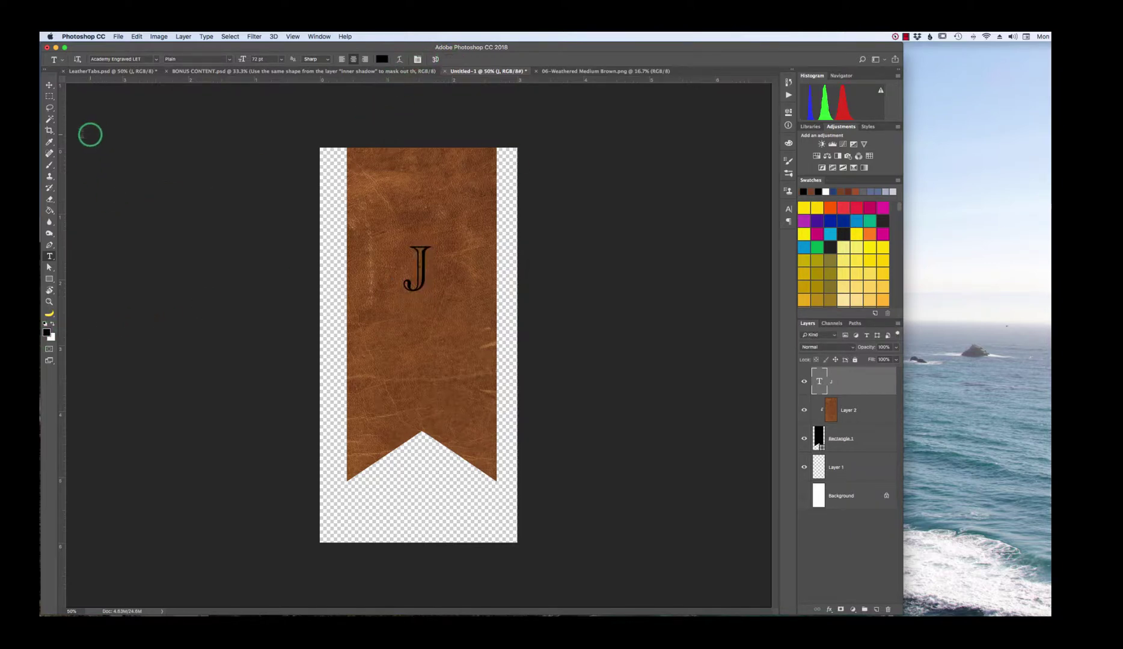
# - Enlarge the letter J proportionally to about 210% and position it centrally in the upper half of the ribbon
pyautogui.click(48, 85)
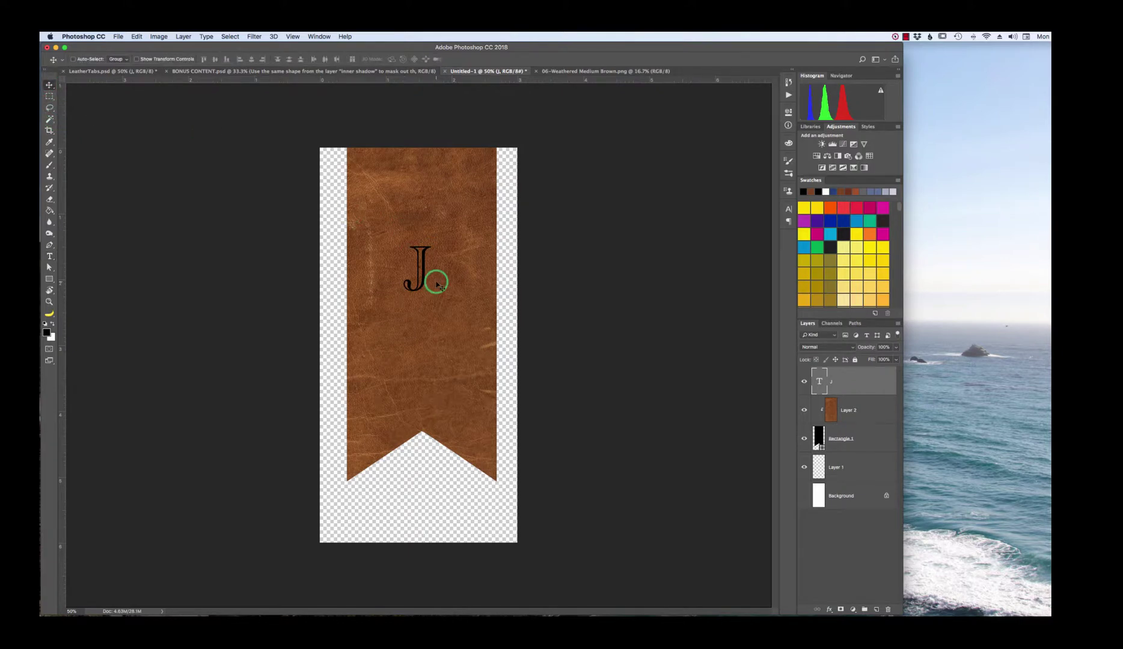
pyautogui.press('super+t')
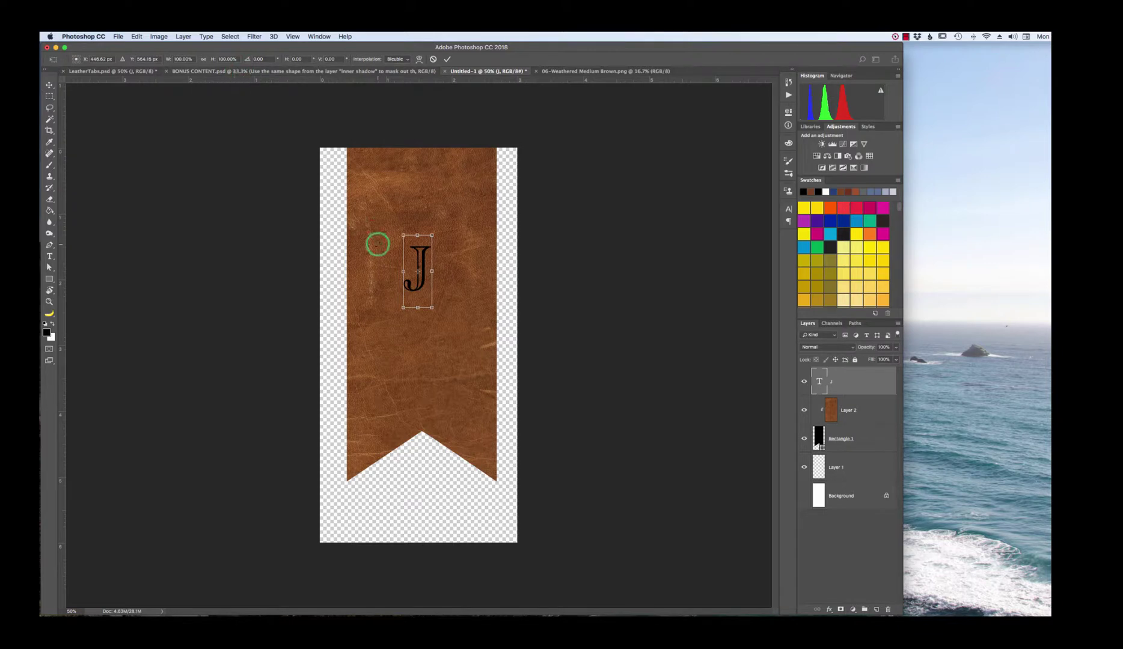
pyautogui.press('shift')
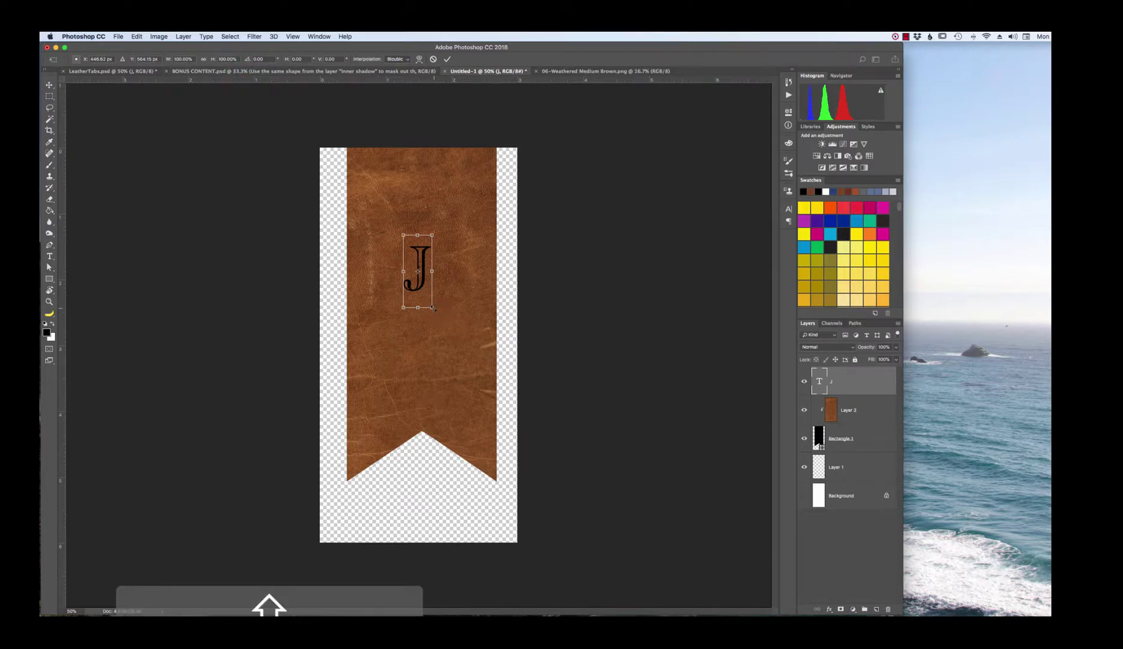
pyautogui.moveTo(434, 309); pyautogui.dragTo(418, 313)
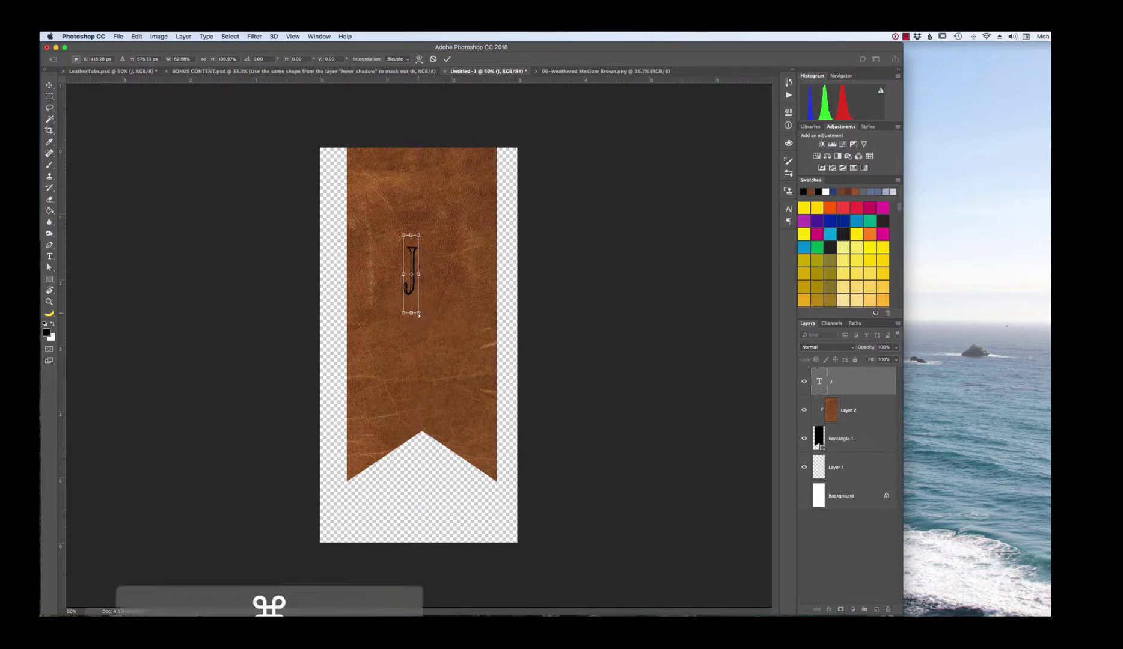
pyautogui.press('super+z')
pyautogui.press('shift')
pyautogui.moveTo(431, 308); pyautogui.dragTo(459, 375)
pyautogui.moveTo(439, 330); pyautogui.dragTo(429, 297)
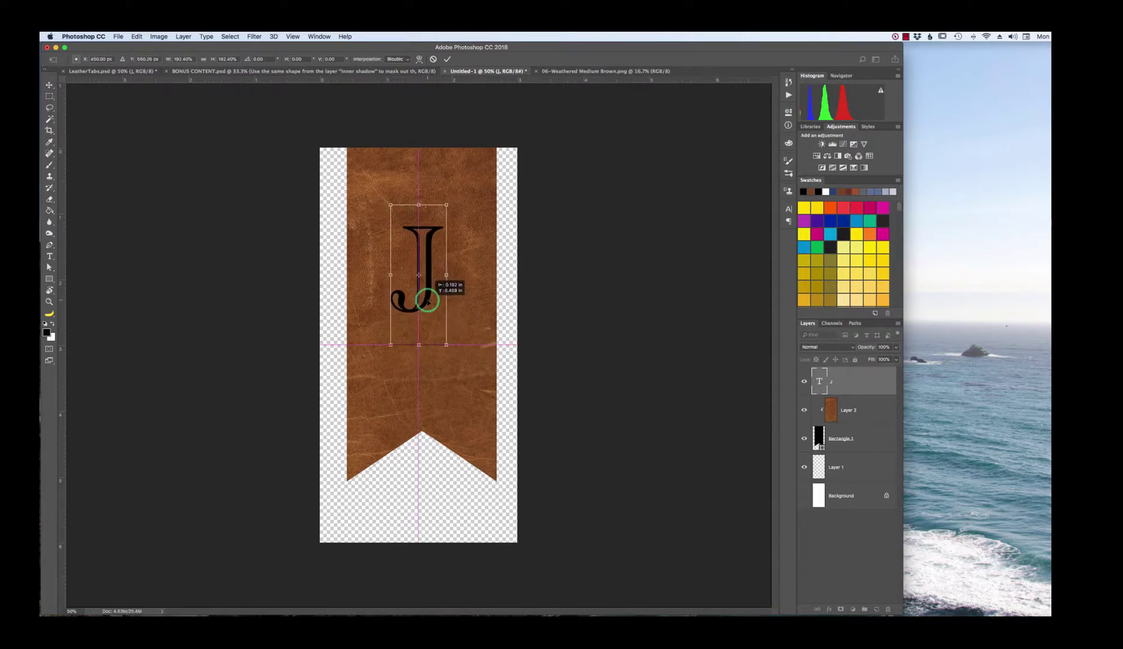
pyautogui.press('shift')
pyautogui.moveTo(446, 343); pyautogui.dragTo(451, 357)
pyautogui.click(448, 59)
pyautogui.press('shift')
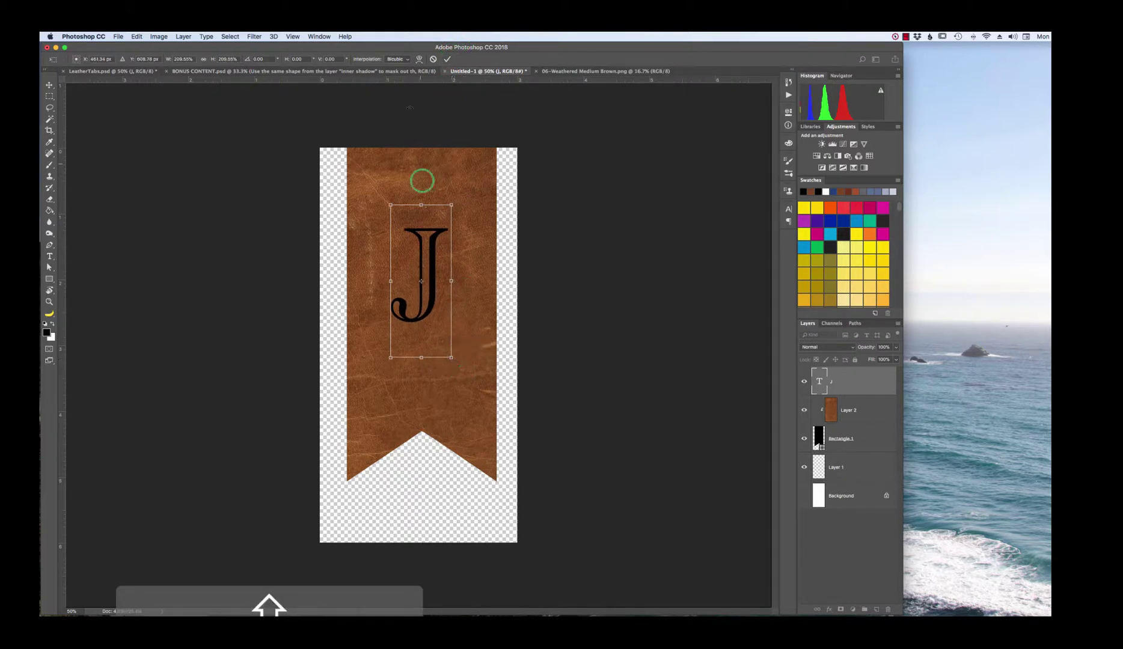
# - Commit the enlarged letter J and sample a dark brown from the leather texture as the foreground colour
pyautogui.click(447, 60)
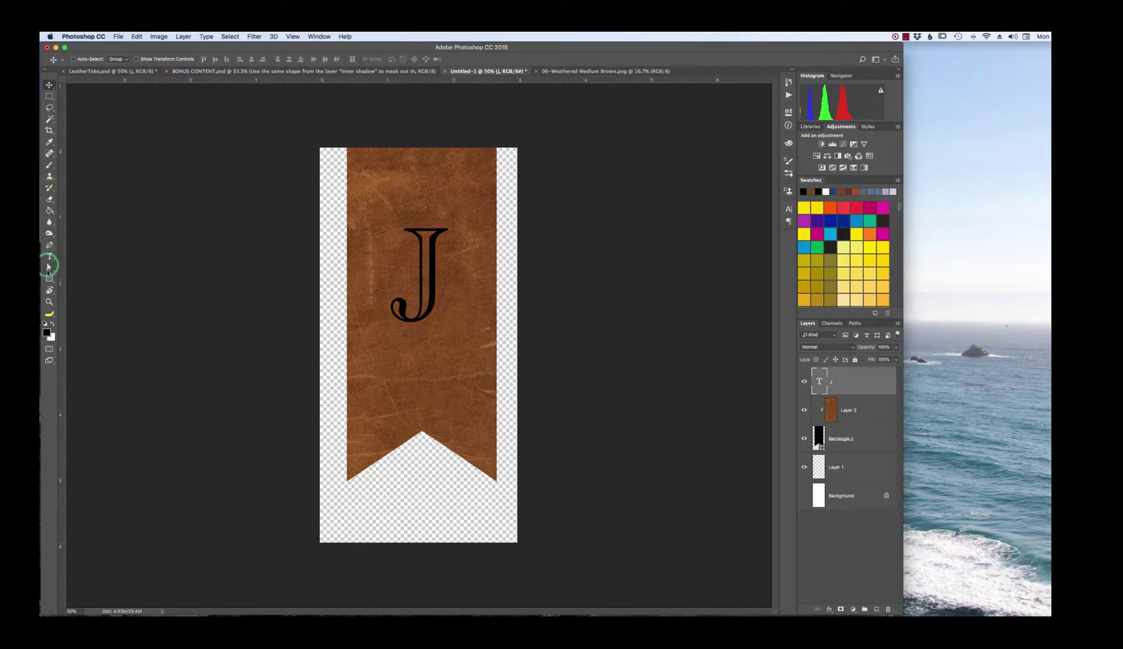
pyautogui.click(50, 142)
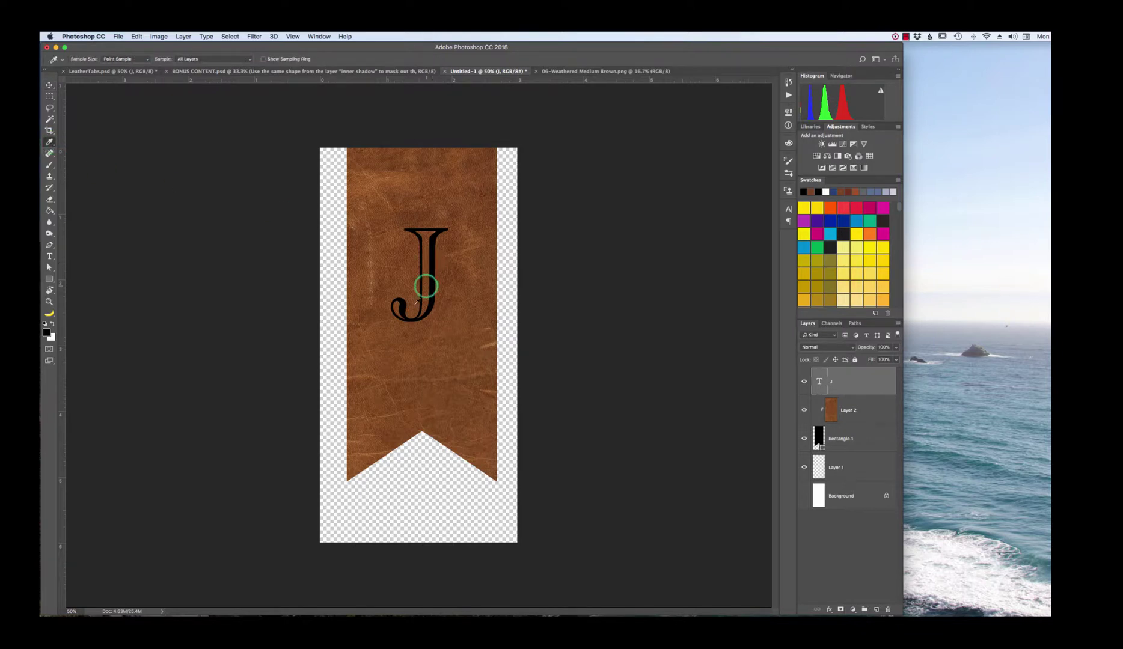
pyautogui.click(385, 310)
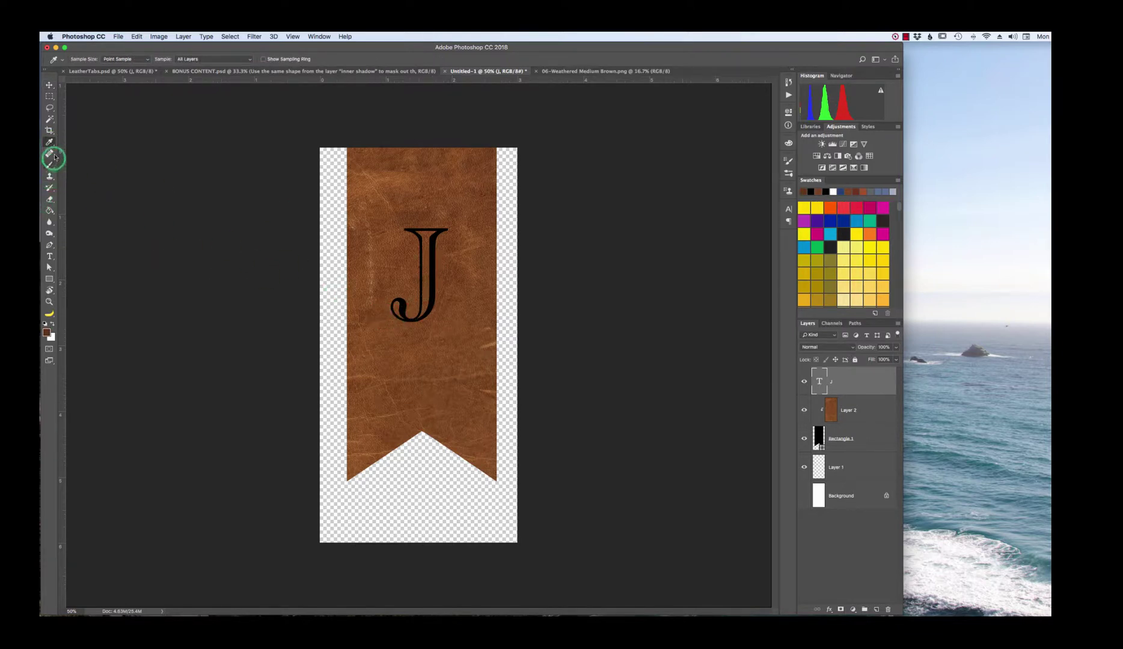
# - Recolour the letter J text with the sampled dark brown 673514 and commit the edit
pyautogui.click(50, 257)
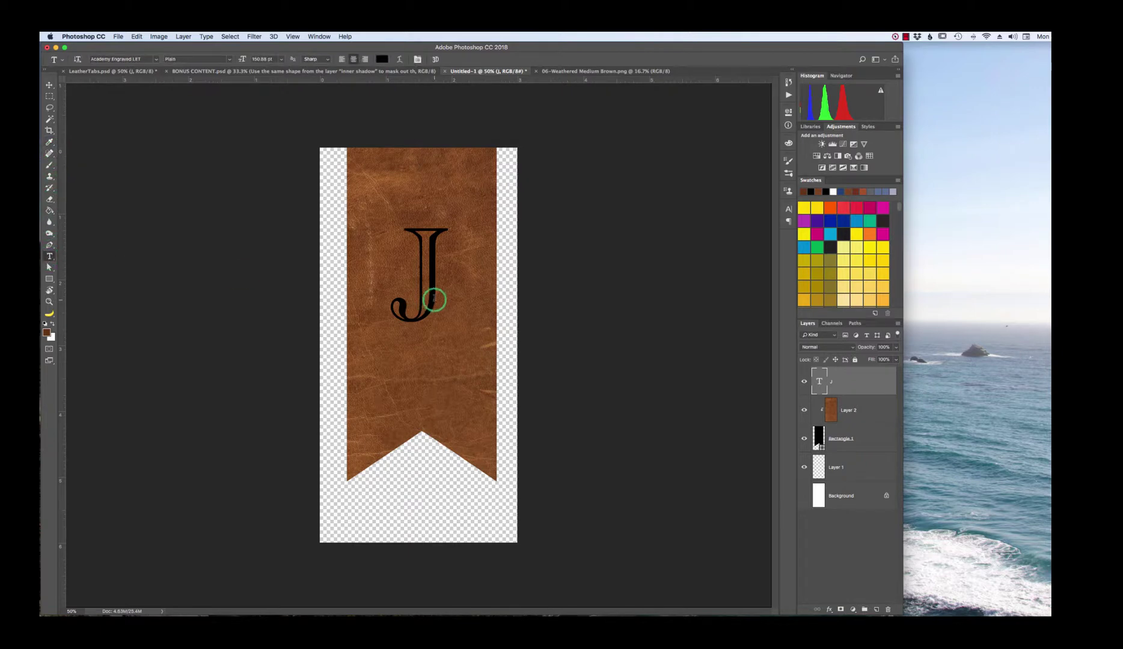
pyautogui.doubleClick(410, 298)
pyautogui.click(47, 333)
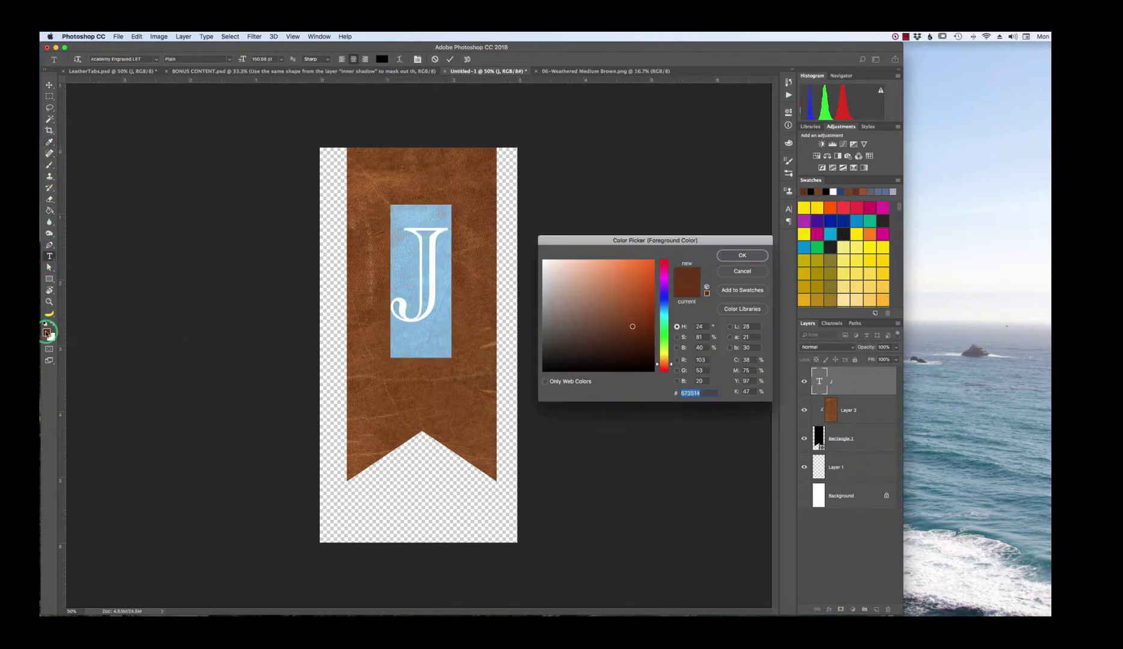
pyautogui.click(743, 256)
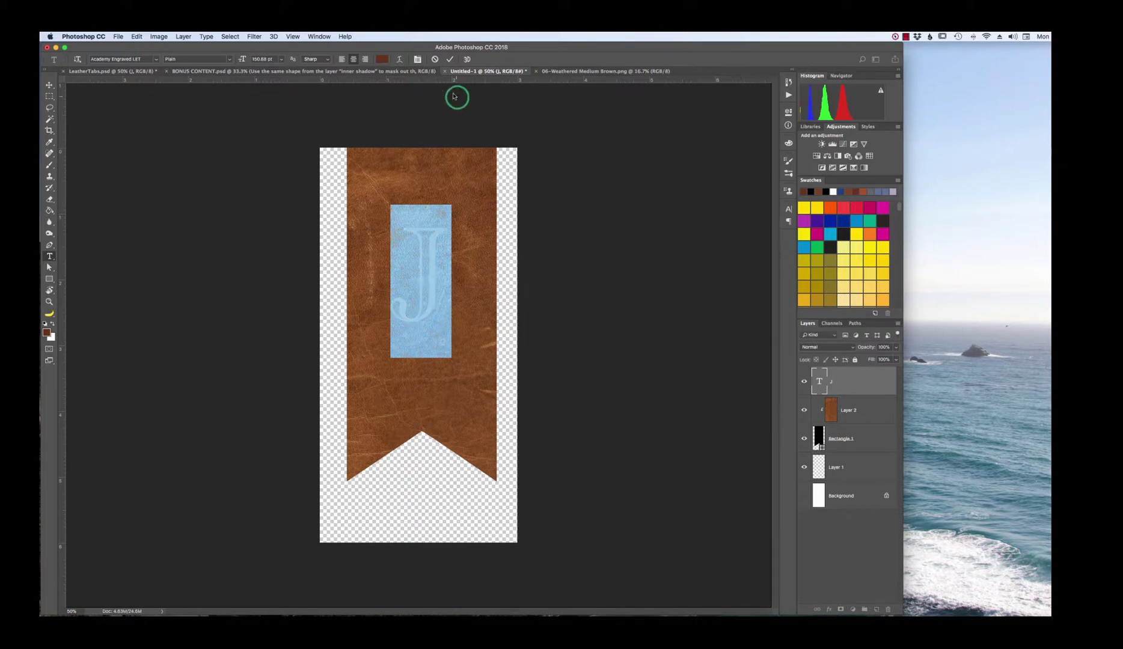
pyautogui.click(450, 59)
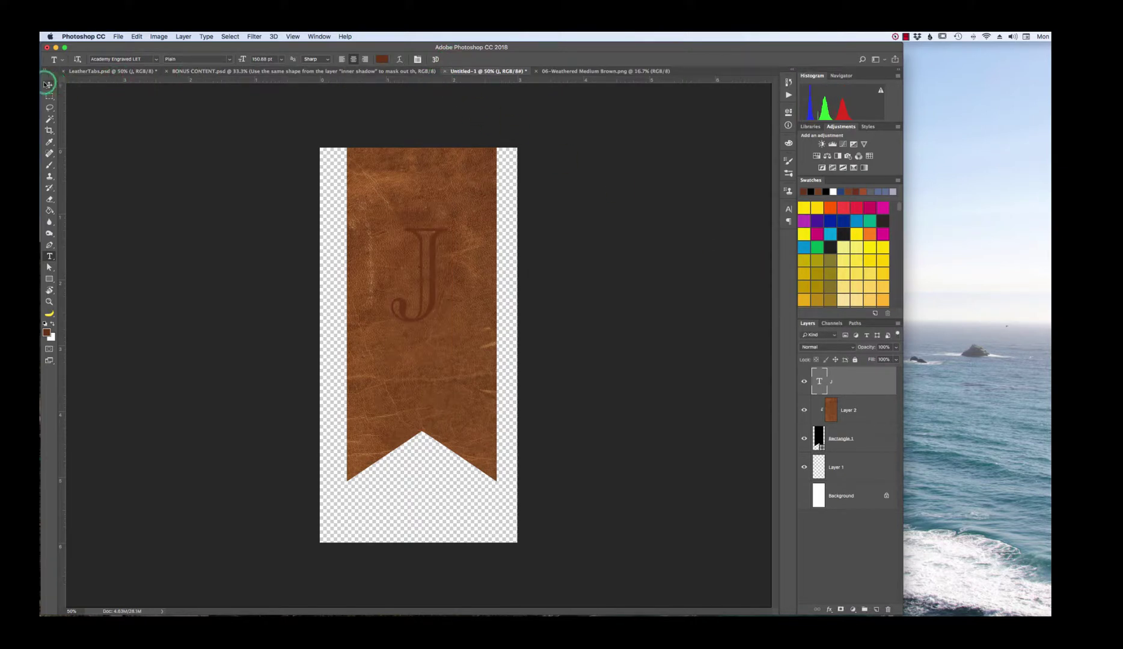
pyautogui.click(49, 85)
pyautogui.moveTo(418, 312); pyautogui.dragTo(426, 313)
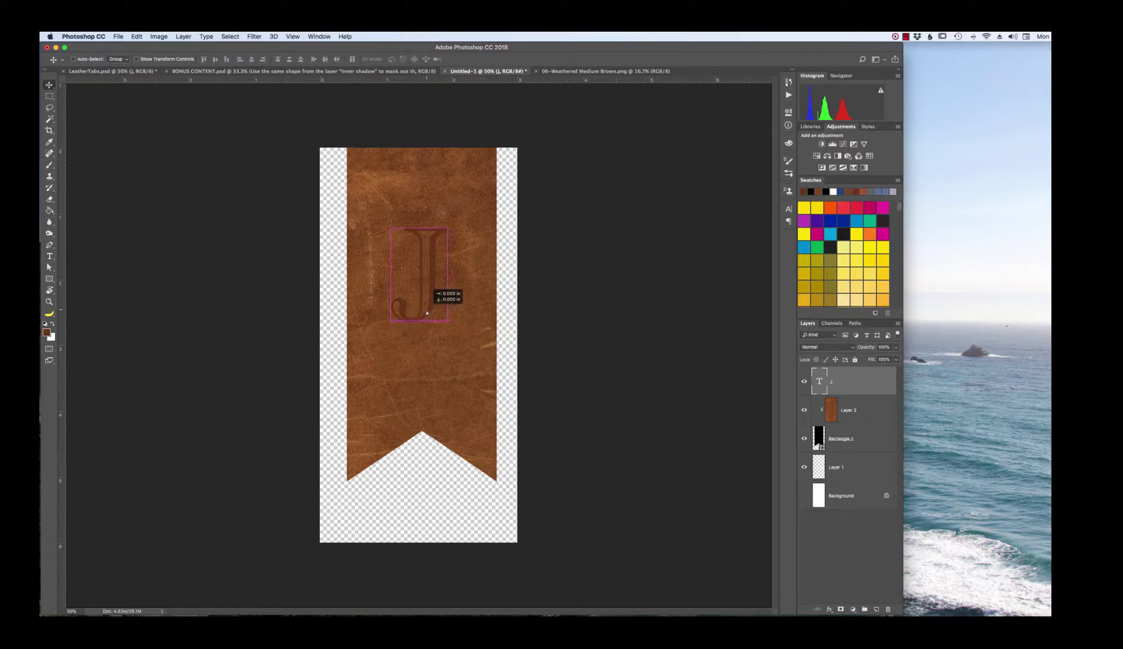
# - Open BONUS CONTENT.psd, expand the BONUS CONTENT! title layer's effects and copy its layer style
pyautogui.click(291, 72)
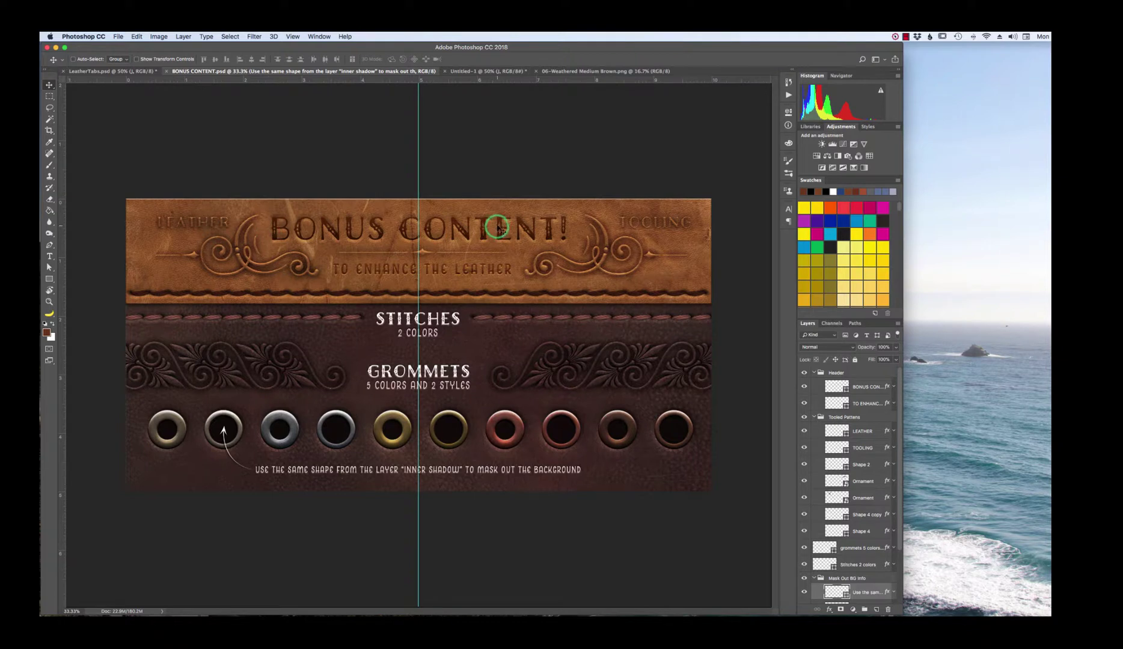
pyautogui.click(873, 389)
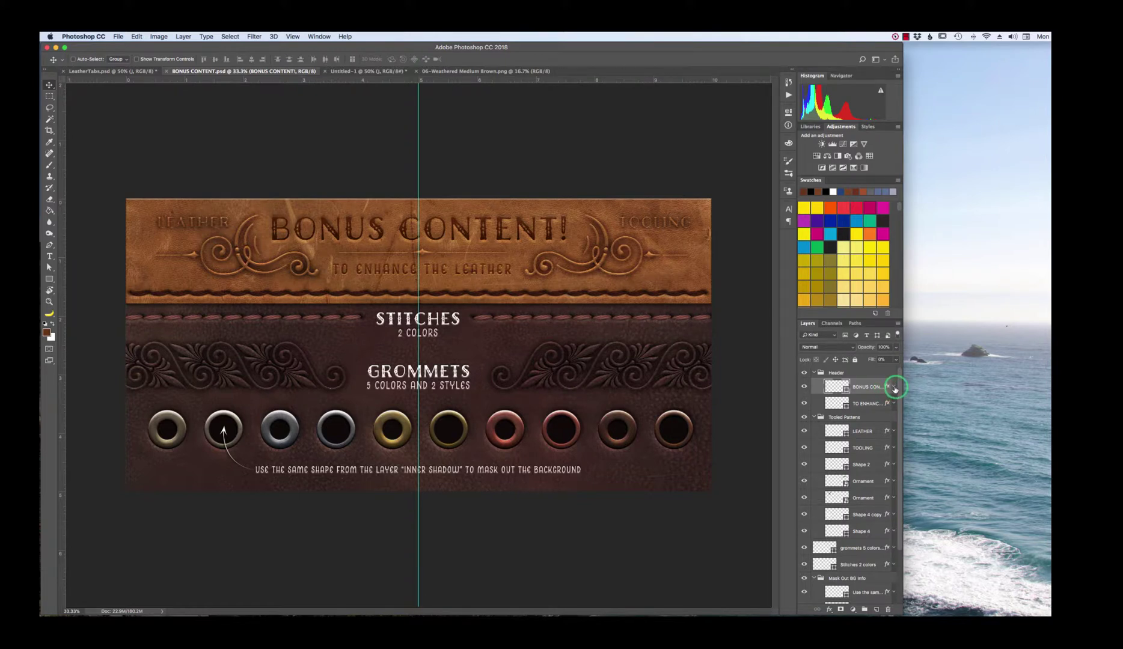
pyautogui.click(894, 388)
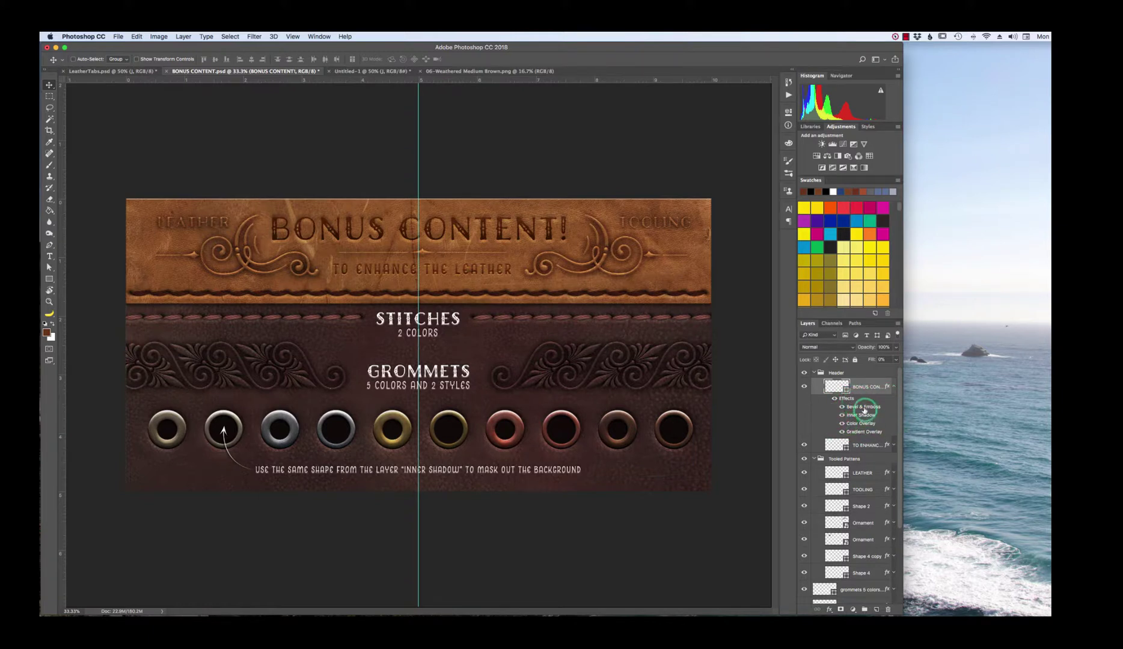
pyautogui.click(829, 610)
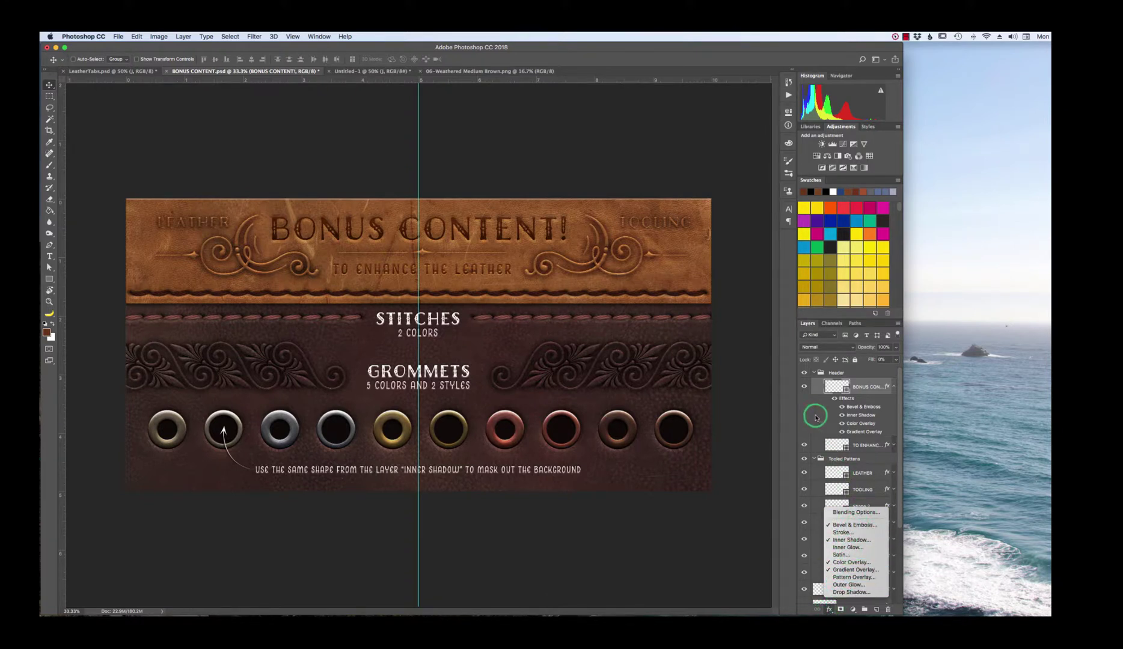
pyautogui.click(814, 420)
pyautogui.rightClick(865, 386)
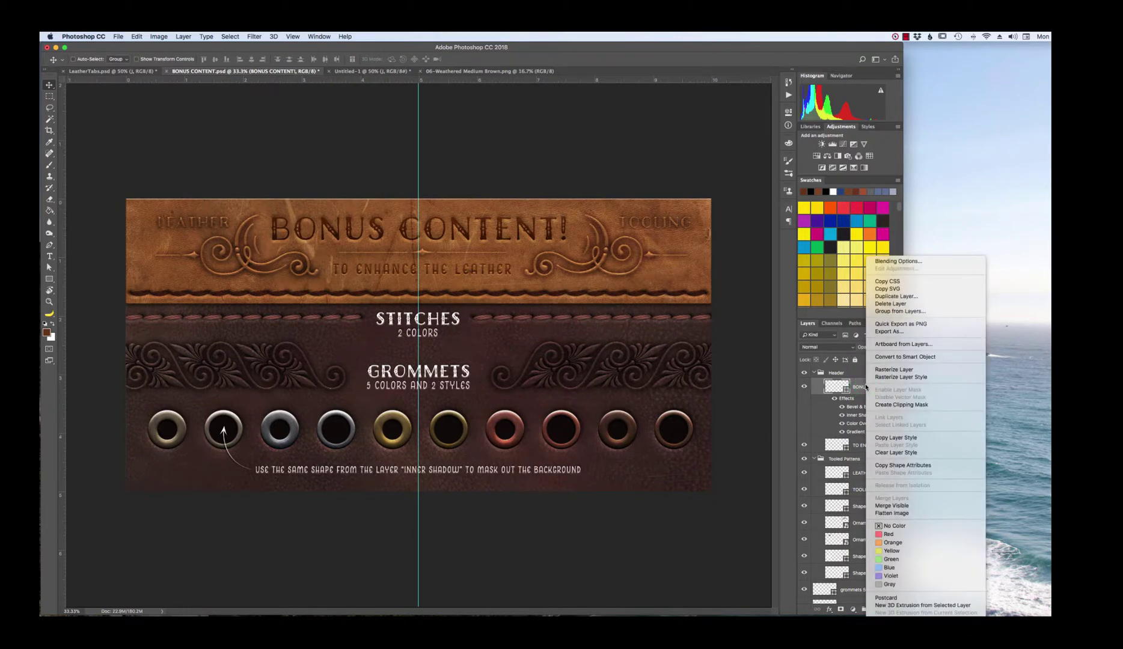
pyautogui.click(890, 438)
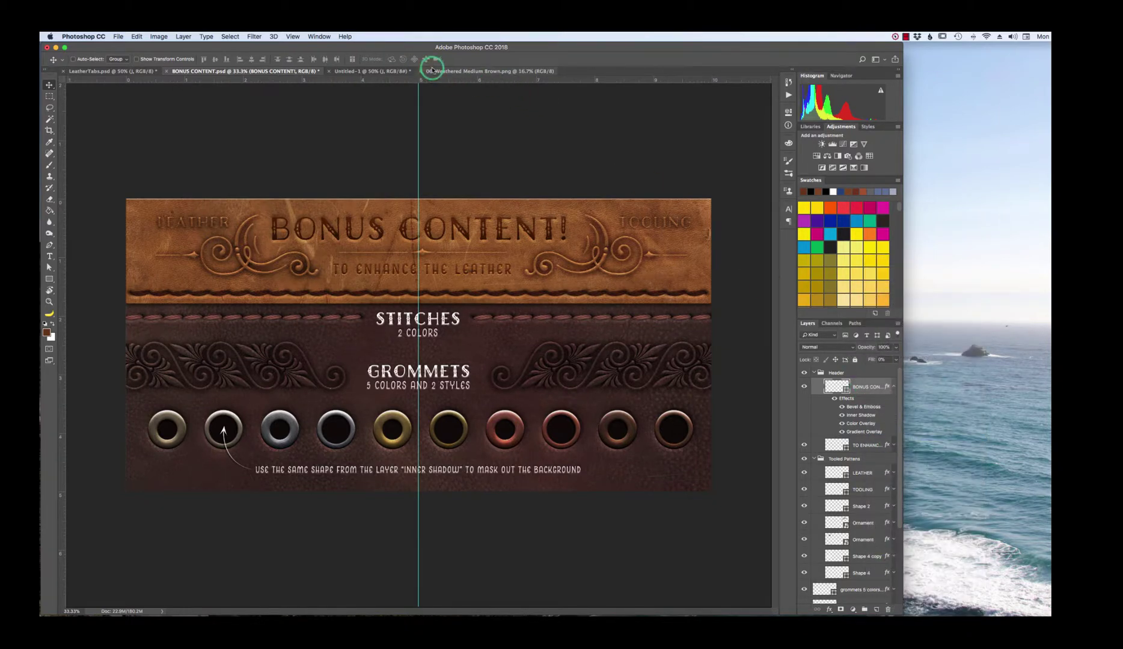
# - Return to the Untitled-1 ribbon document and paste the copied layer style onto the letter J text layer
pyautogui.click(393, 72)
pyautogui.click(298, 71)
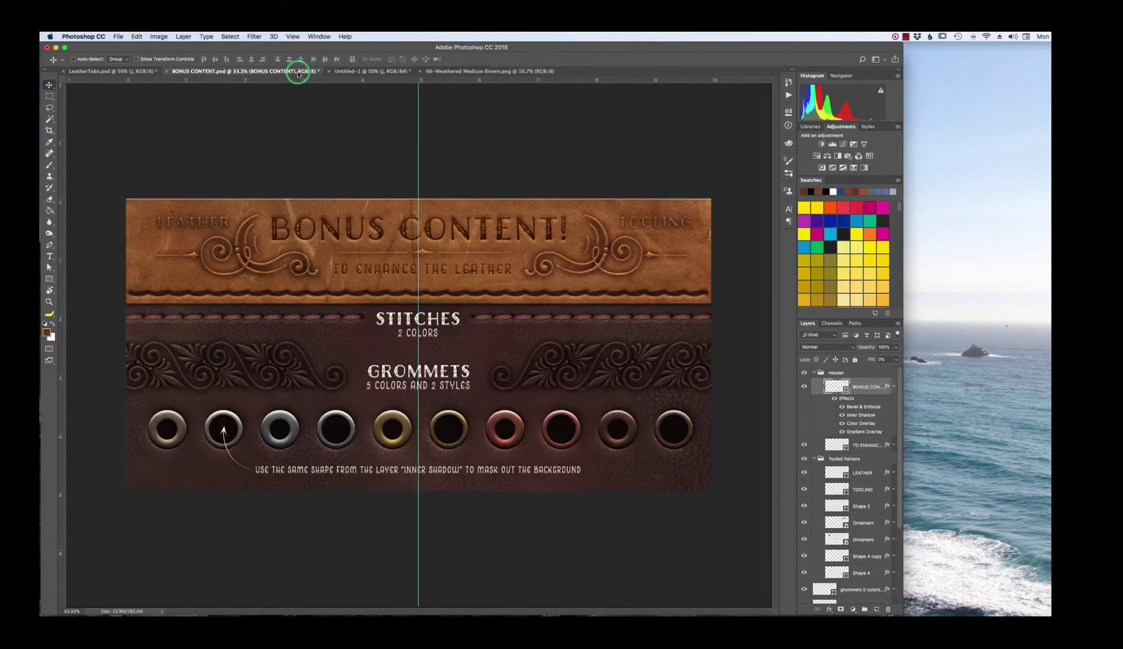
pyautogui.click(357, 72)
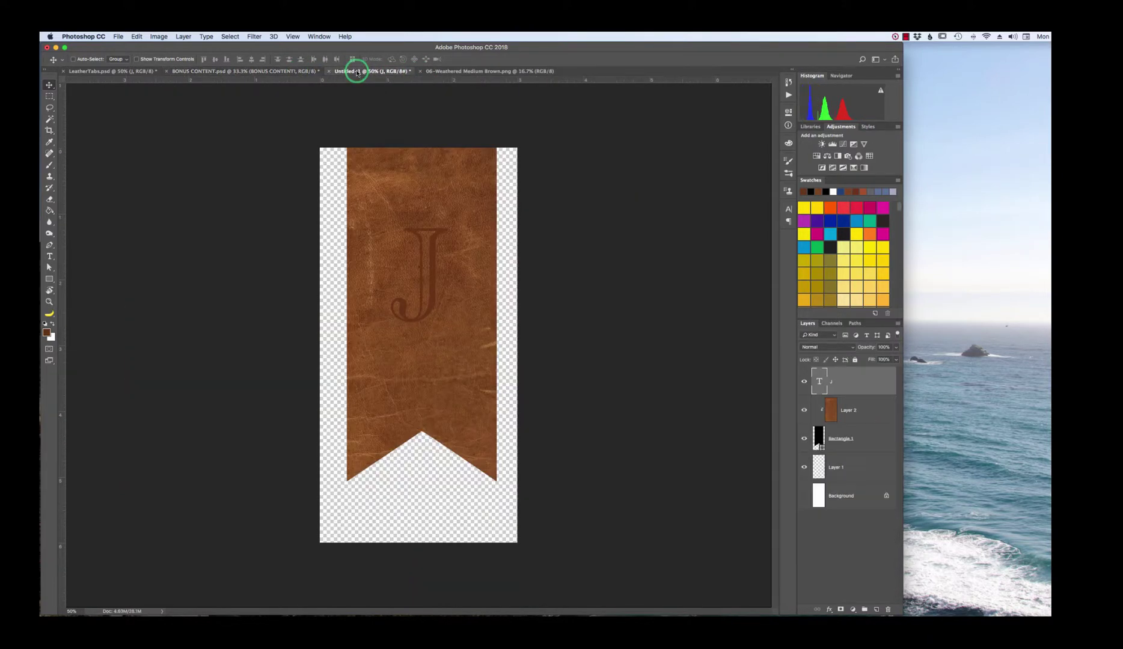
pyautogui.rightClick(839, 385)
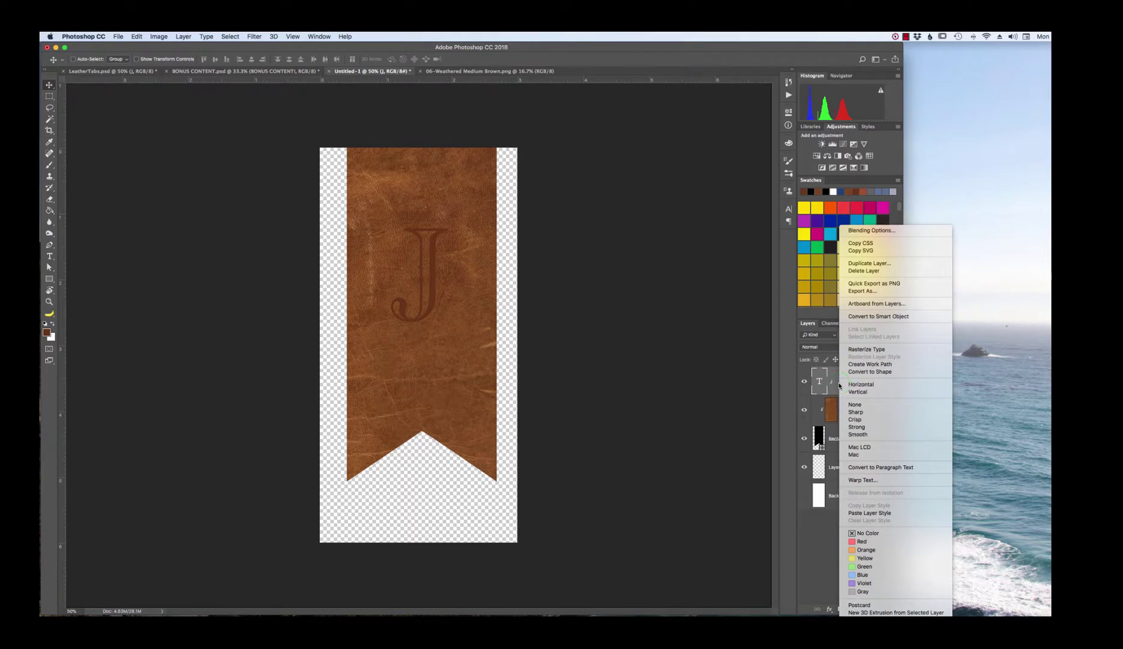
pyautogui.click(739, 388)
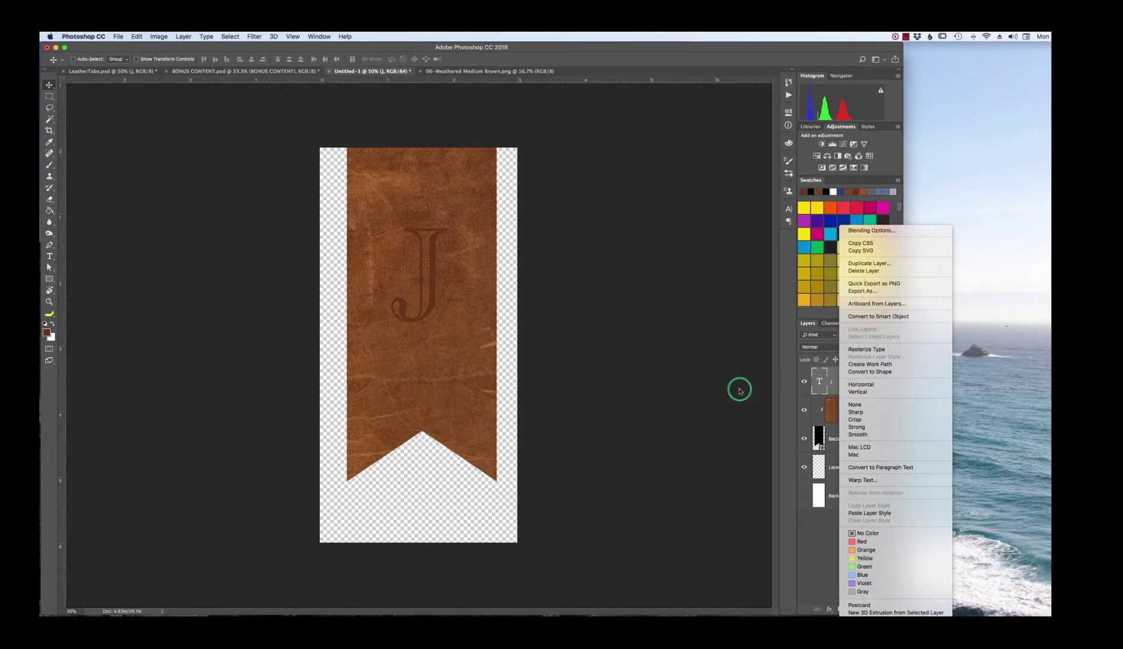
pyautogui.click(829, 384)
pyautogui.click(859, 383)
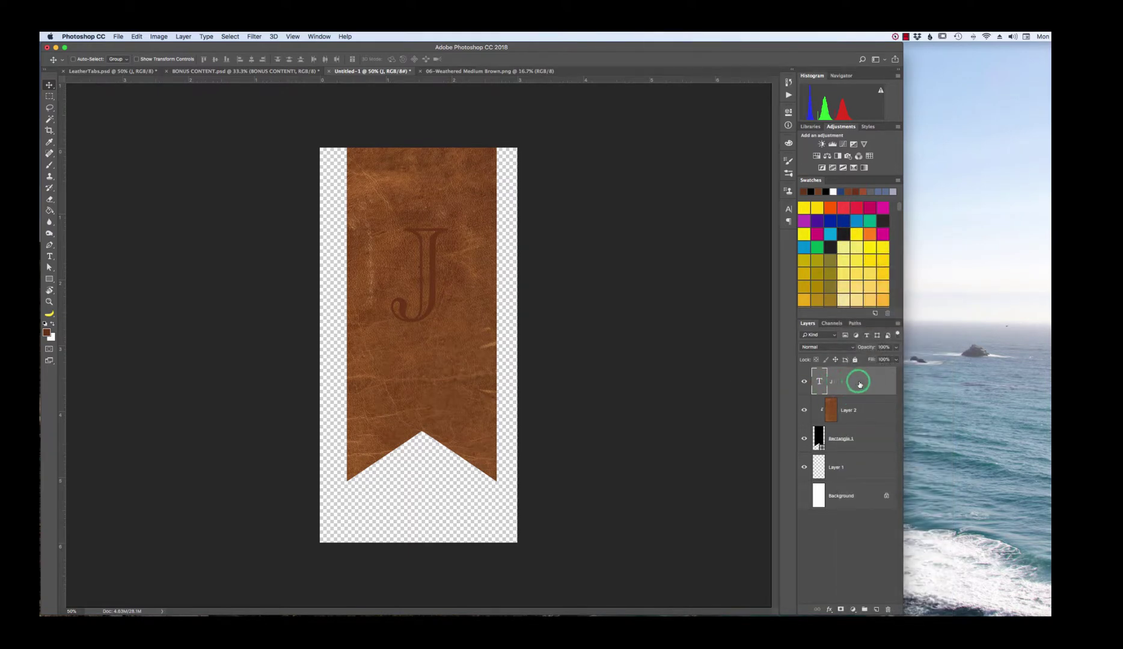
pyautogui.rightClick(855, 385)
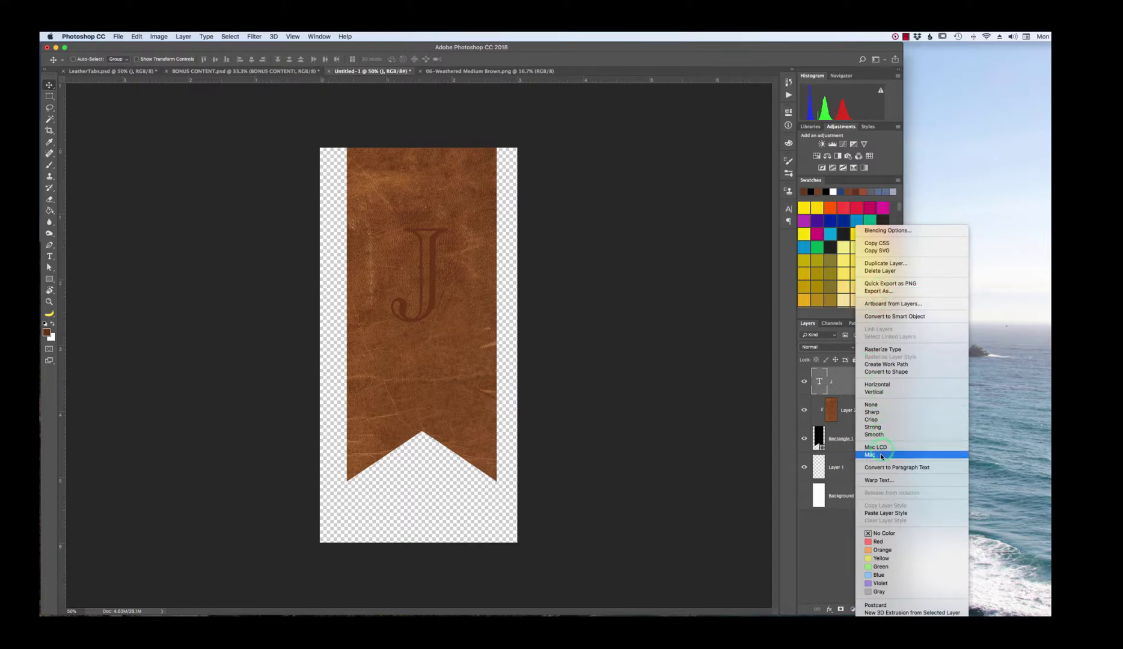
pyautogui.click(882, 514)
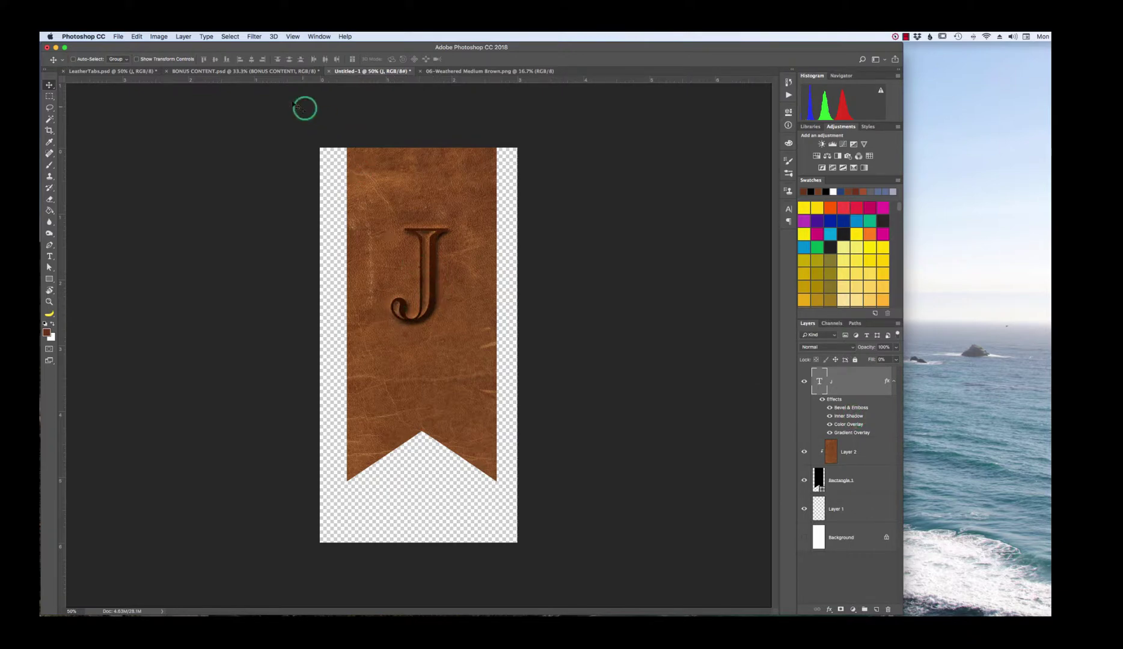
# - In the letter J's Bevel & Emboss effect, set Soften to 11 px and the direction to Down
pyautogui.click(271, 71)
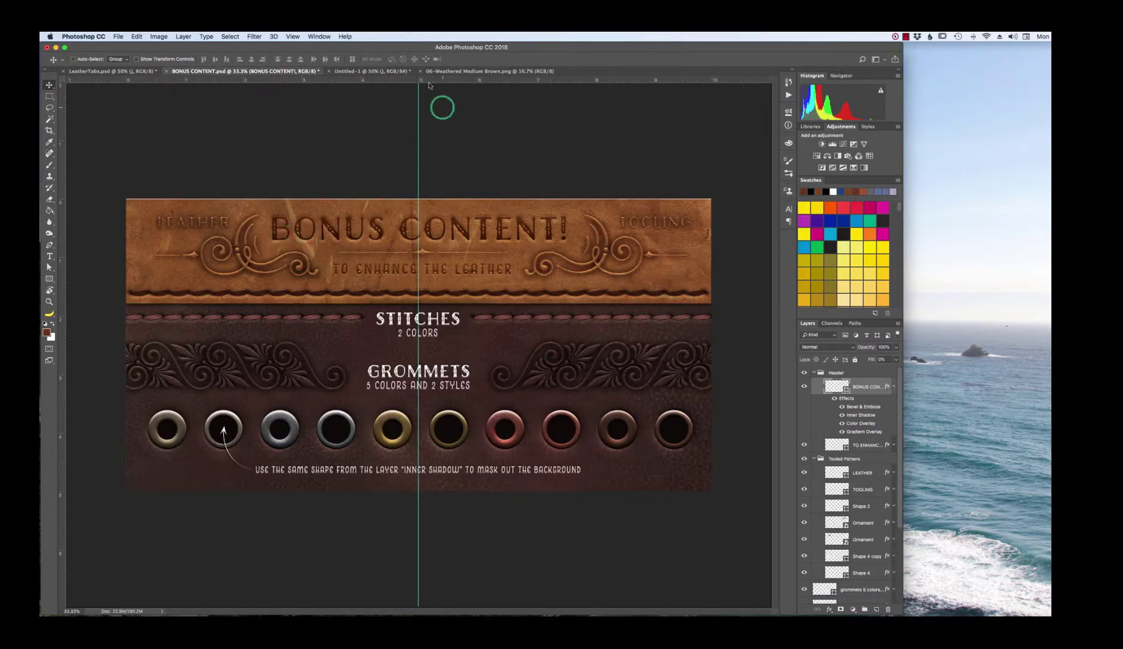
pyautogui.click(375, 71)
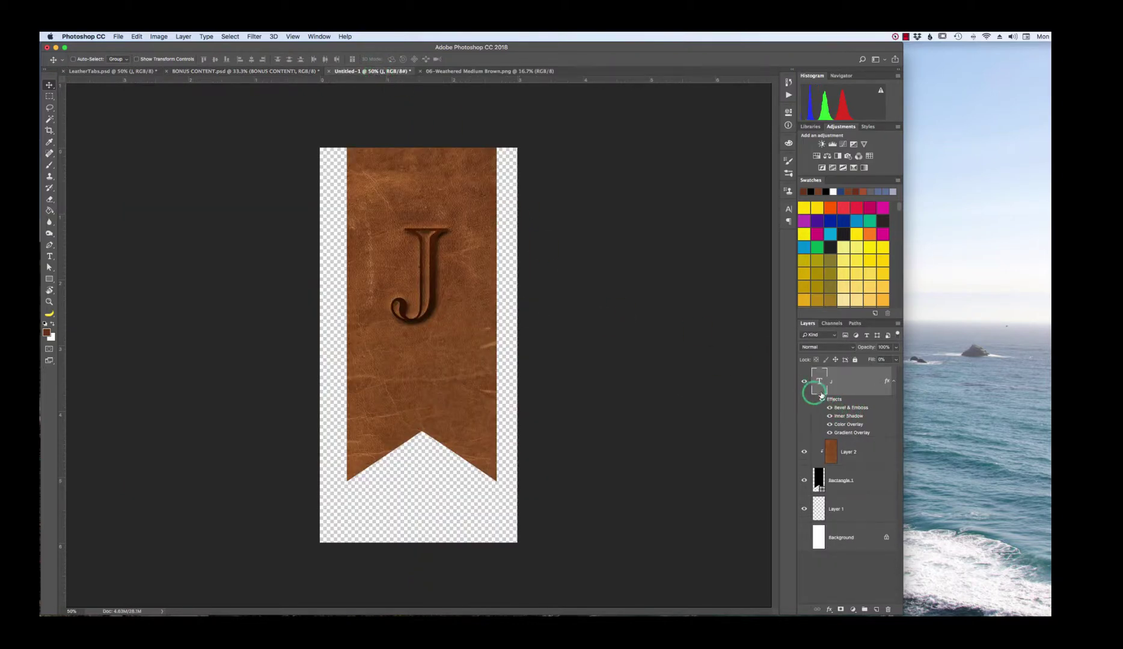
pyautogui.doubleClick(852, 409)
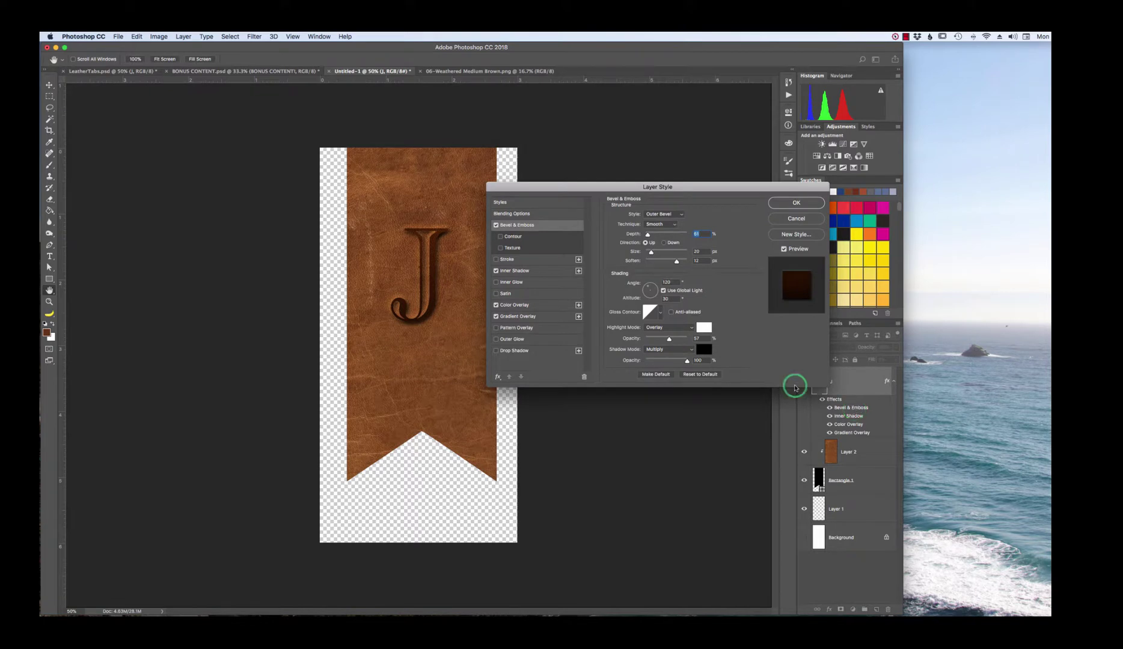
pyautogui.click(673, 262)
pyautogui.moveTo(673, 262); pyautogui.dragTo(671, 262)
pyautogui.moveTo(652, 251); pyautogui.dragTo(652, 251)
pyautogui.click(664, 243)
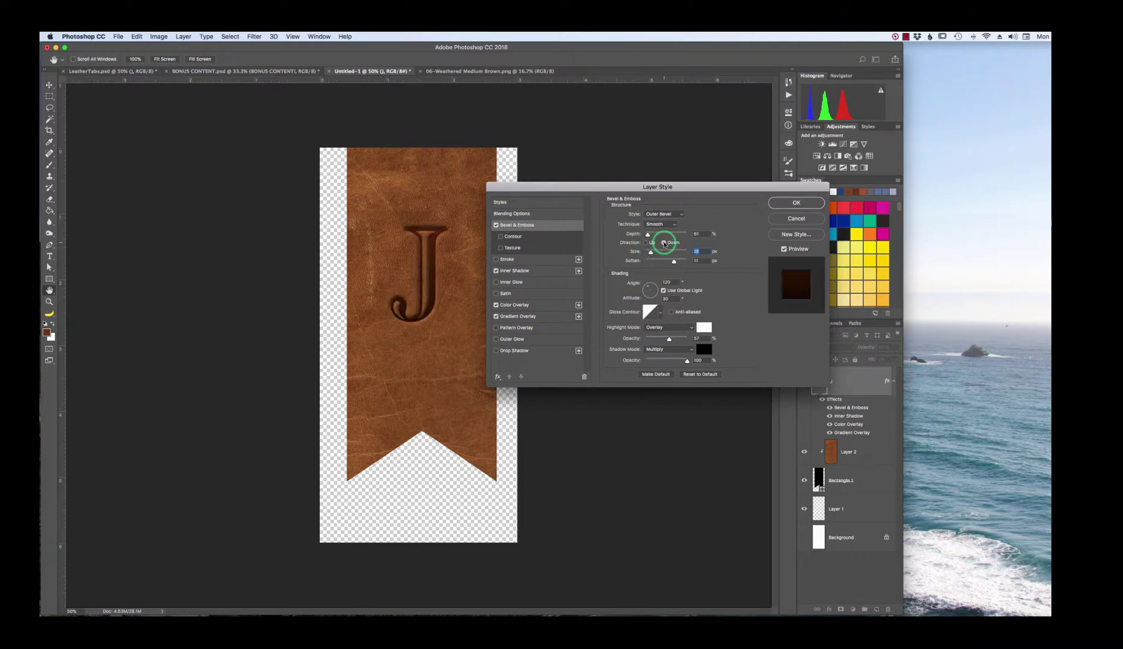
# - Compare the Up and Down bevel directions on the letter J, keep Down, and set the bevel size to 13 px
pyautogui.click(650, 253)
pyautogui.moveTo(650, 252); pyautogui.dragTo(649, 254)
pyautogui.click(649, 242)
pyautogui.click(661, 242)
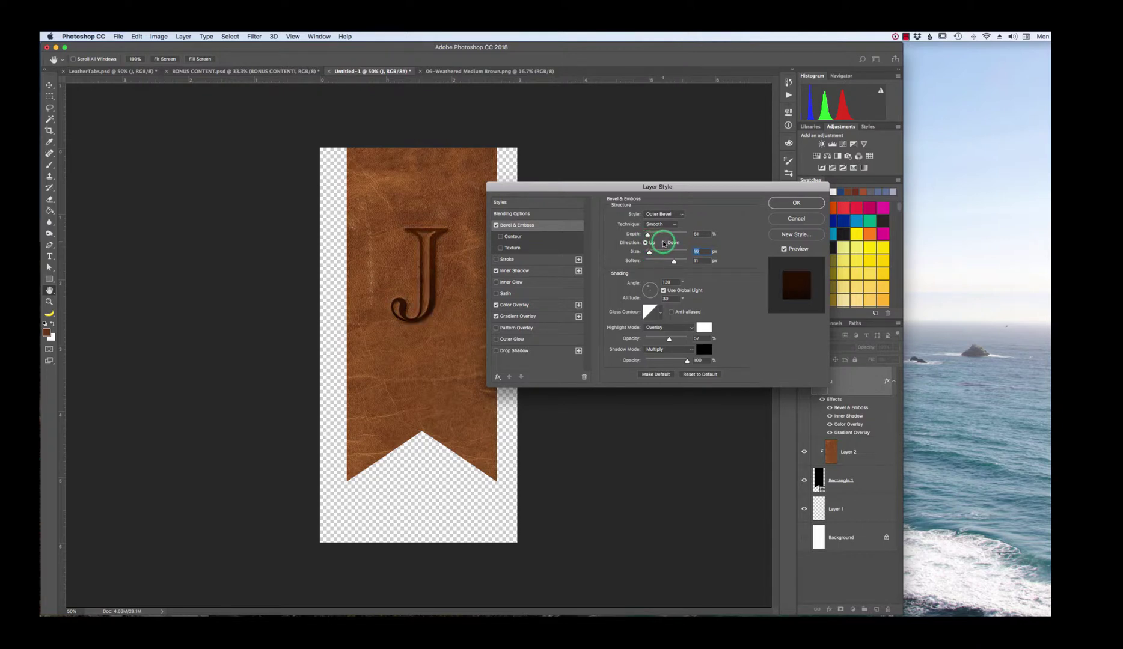
pyautogui.click(649, 253)
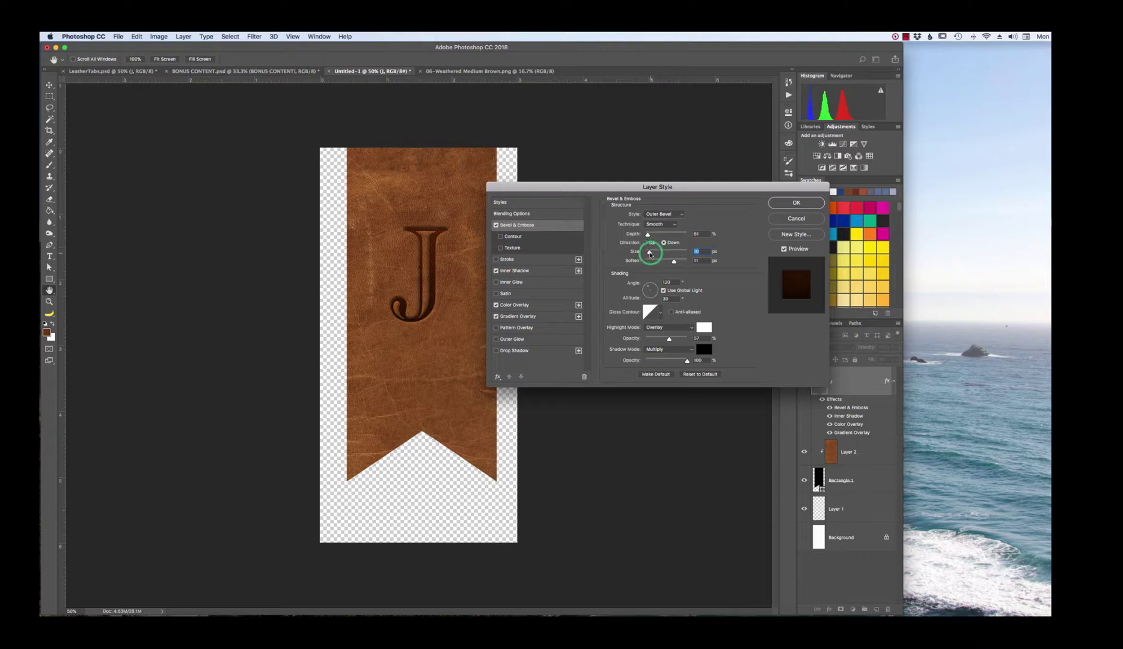
pyautogui.moveTo(649, 254); pyautogui.dragTo(651, 252)
pyautogui.click(674, 262)
# - Raise the bevel's highlight opacity, lower its shadow opacity slightly, and apply the Bevel & Emboss settings
pyautogui.moveTo(662, 341)
pyautogui.mouseDown()
pyautogui.moveTo(690, 341)
pyautogui.moveTo(665, 343)
pyautogui.moveTo(674, 341)
pyautogui.mouseUp()
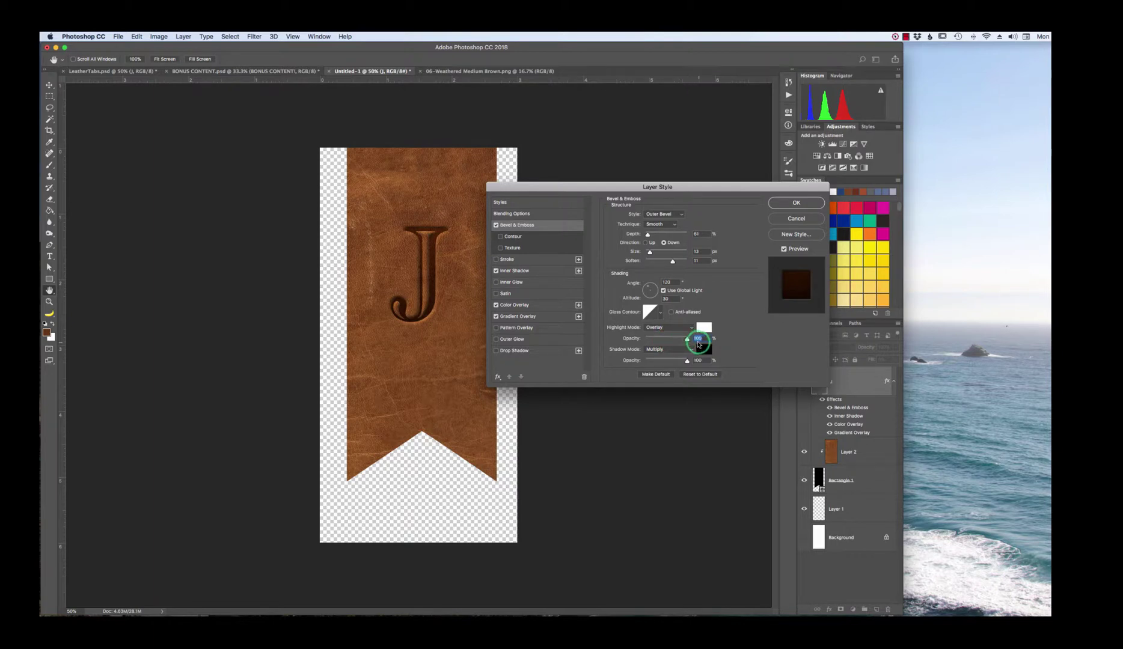
pyautogui.click(784, 249)
pyautogui.moveTo(686, 361); pyautogui.dragTo(682, 361)
pyautogui.click(681, 334)
pyautogui.click(801, 201)
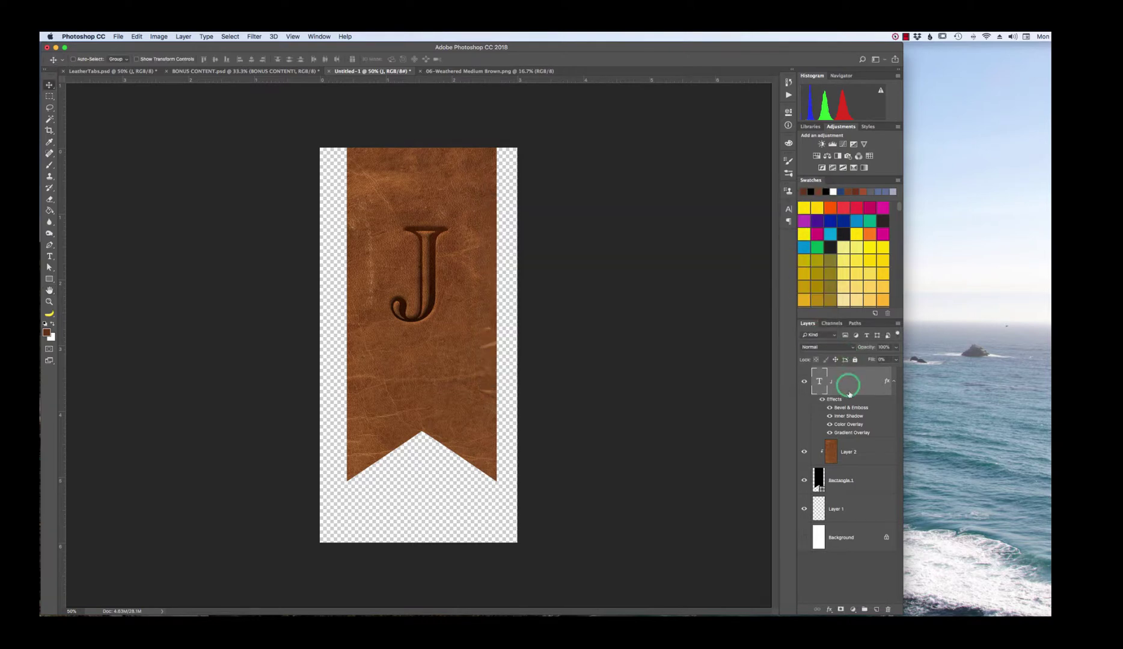
# - Change the letter J's Color Overlay to brown 6a3f23 at about 86% opacity and apply it
pyautogui.doubleClick(851, 425)
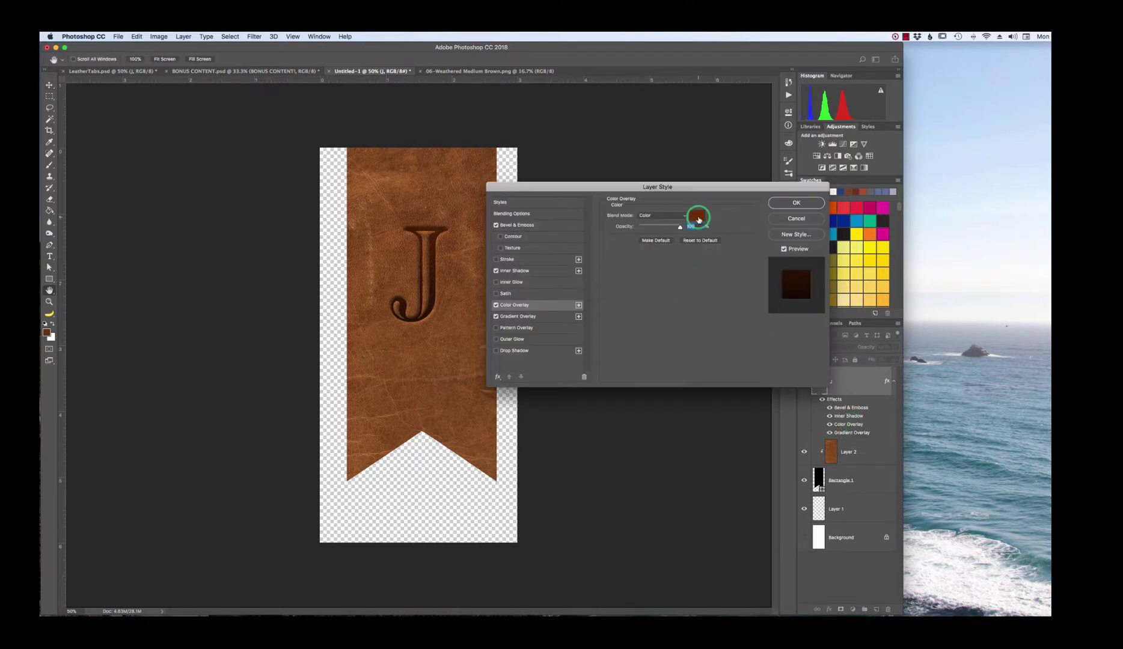
pyautogui.moveTo(680, 228); pyautogui.dragTo(671, 228)
pyautogui.click(696, 216)
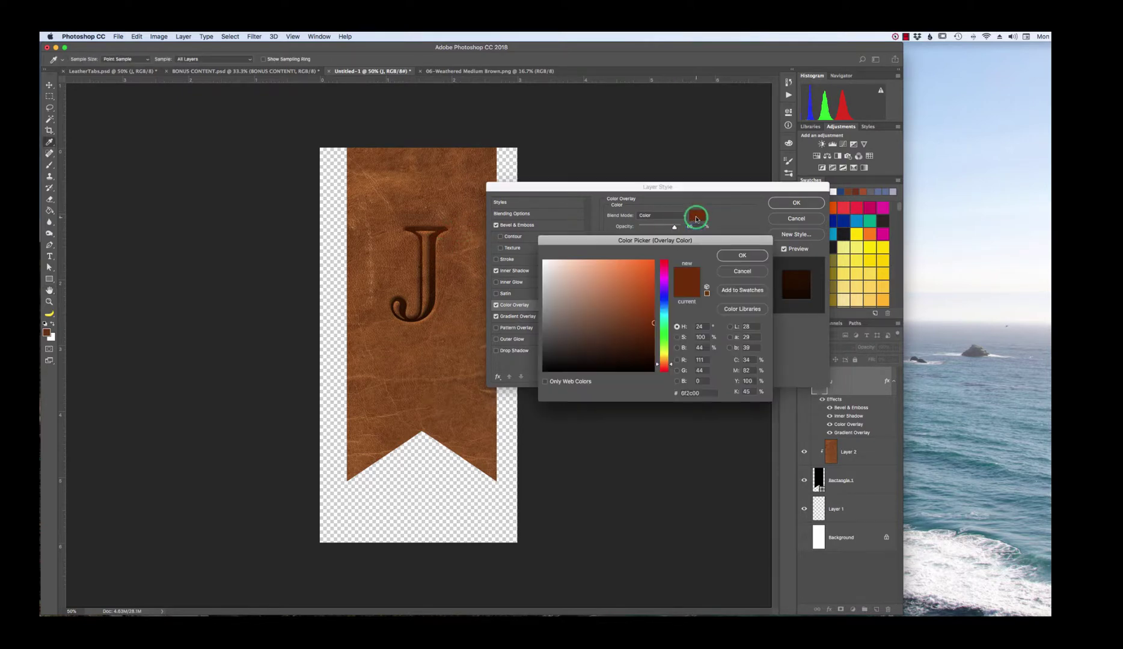
pyautogui.click(618, 324)
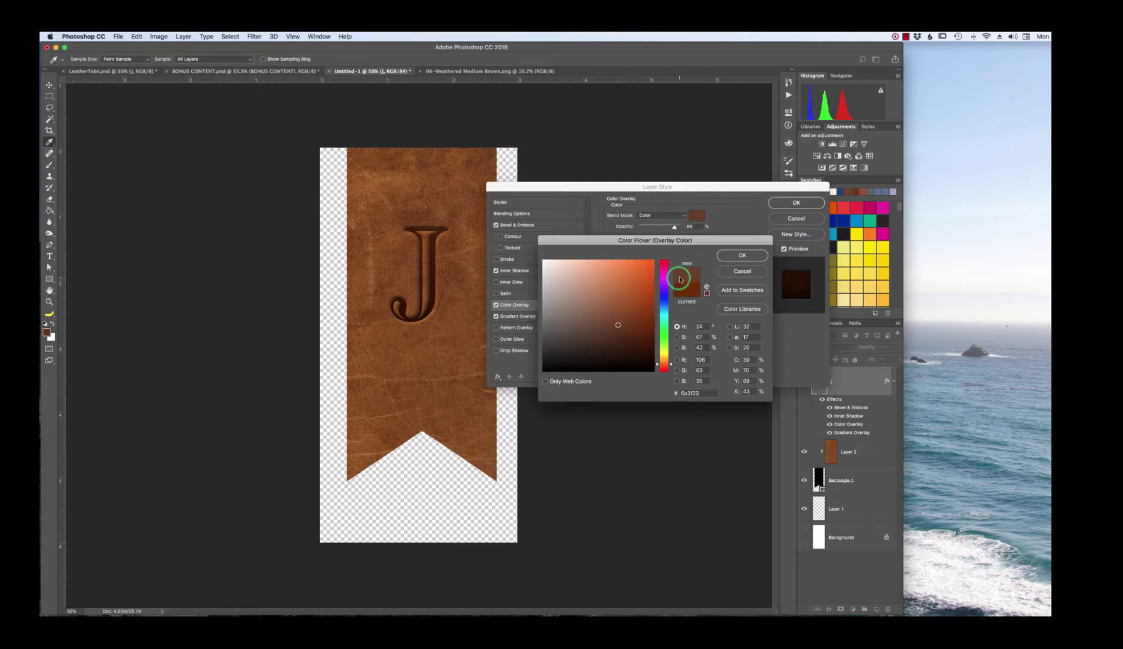
pyautogui.click(741, 255)
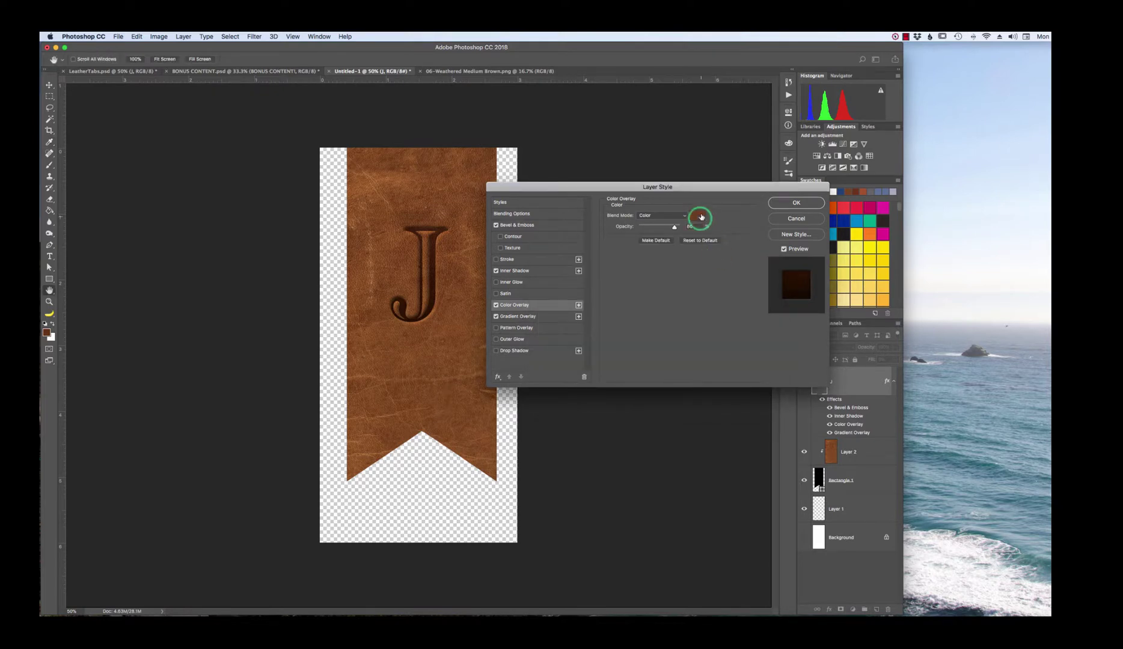
pyautogui.click(794, 203)
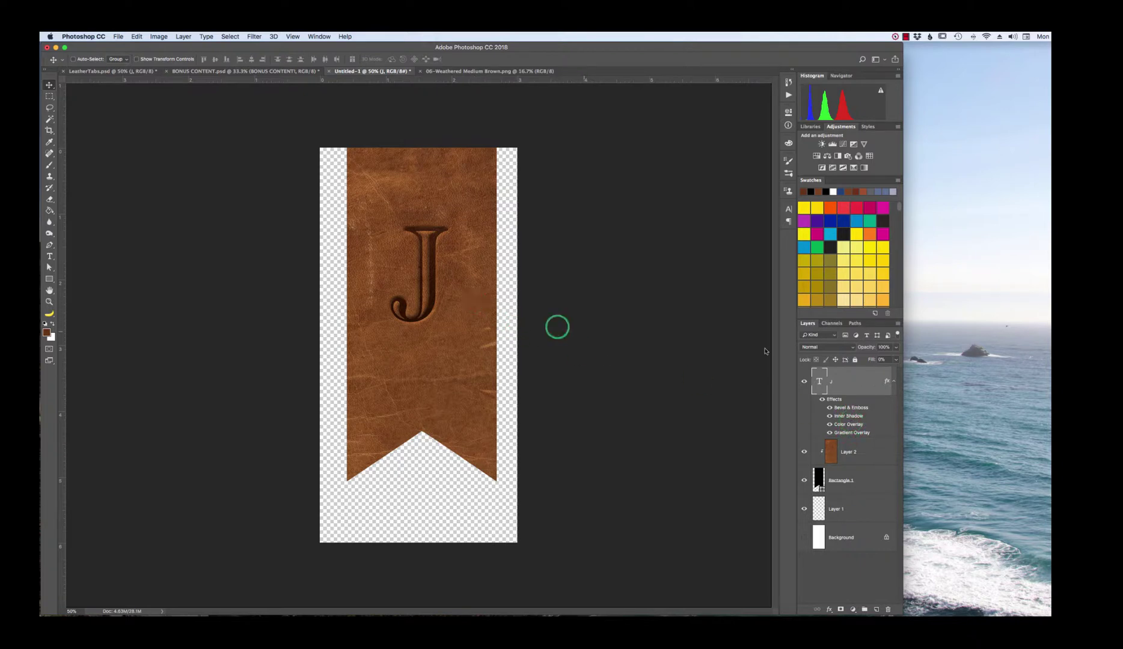
# - Compare the letter J's look with individual layer effects, such as Inner Shadow, hidden and shown
pyautogui.click(830, 408)
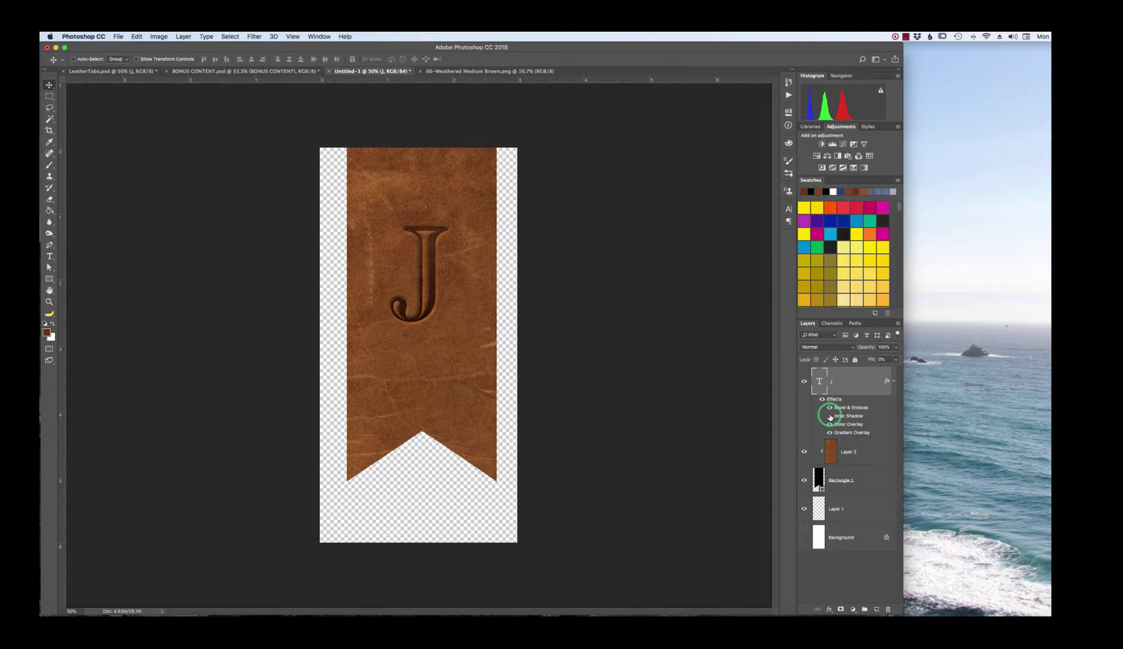
pyautogui.click(831, 424)
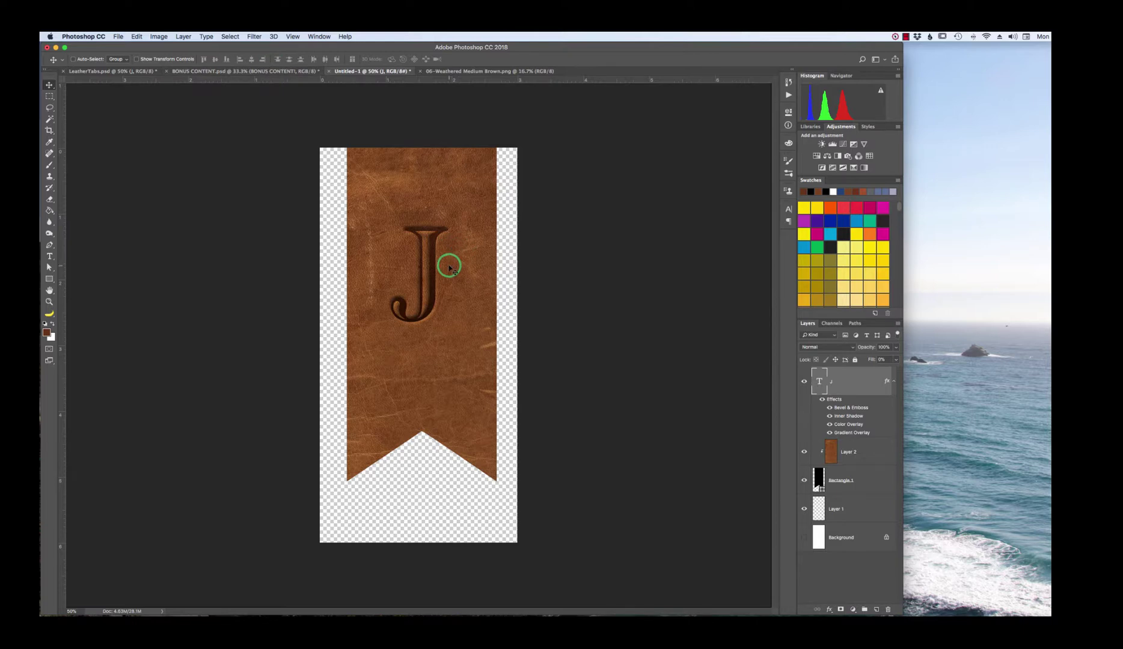
# - Save the document to the Desktop as LeatherTabs.psd in Photoshop format with layers and maximized compatibility
pyautogui.click(115, 36)
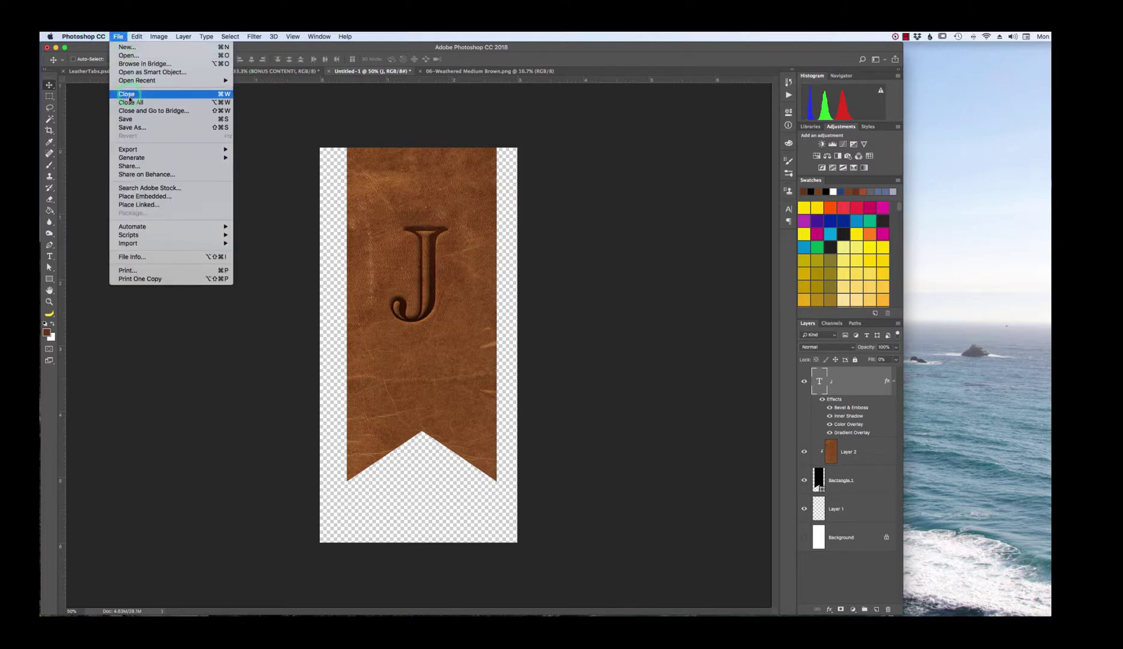
pyautogui.click(132, 120)
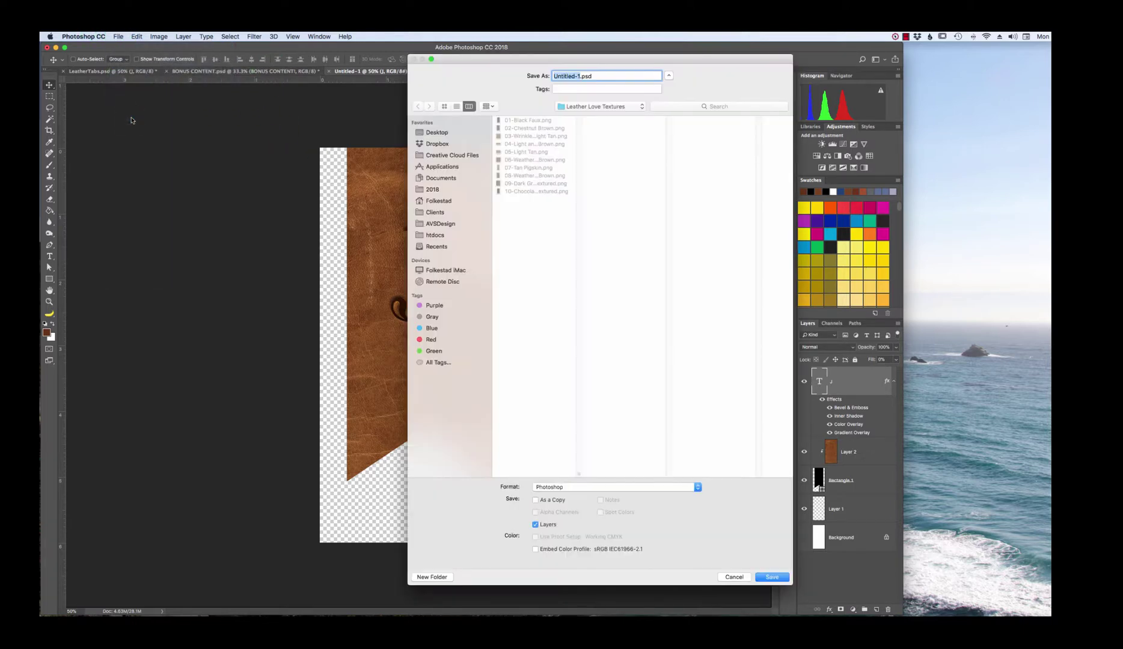
pyautogui.click(433, 190)
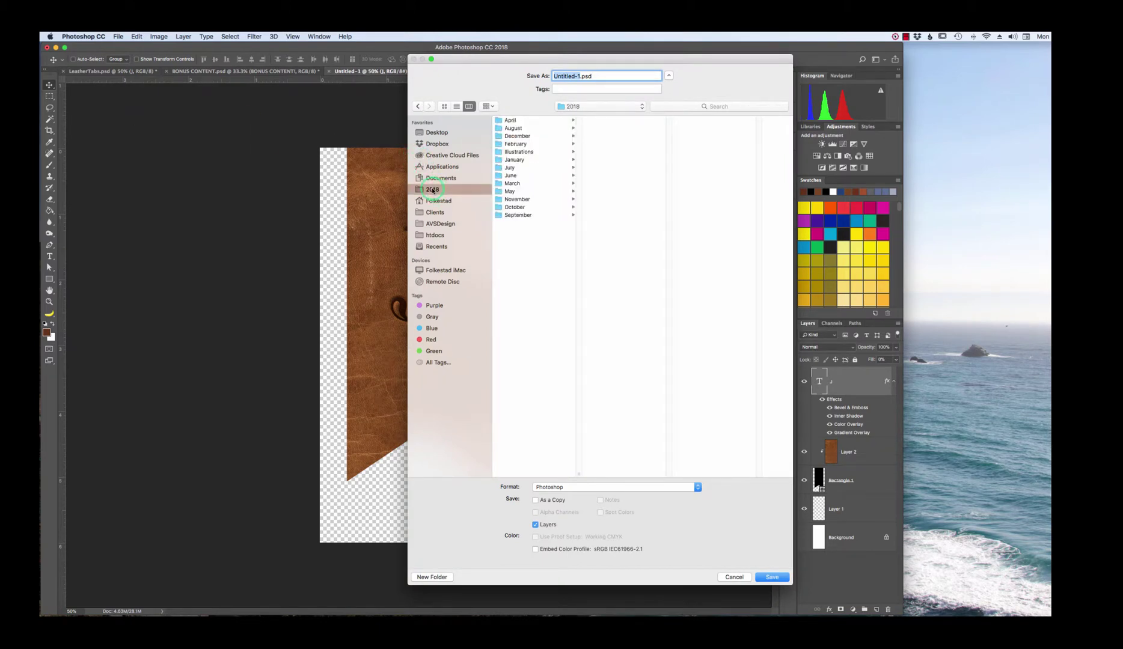
pyautogui.click(521, 152)
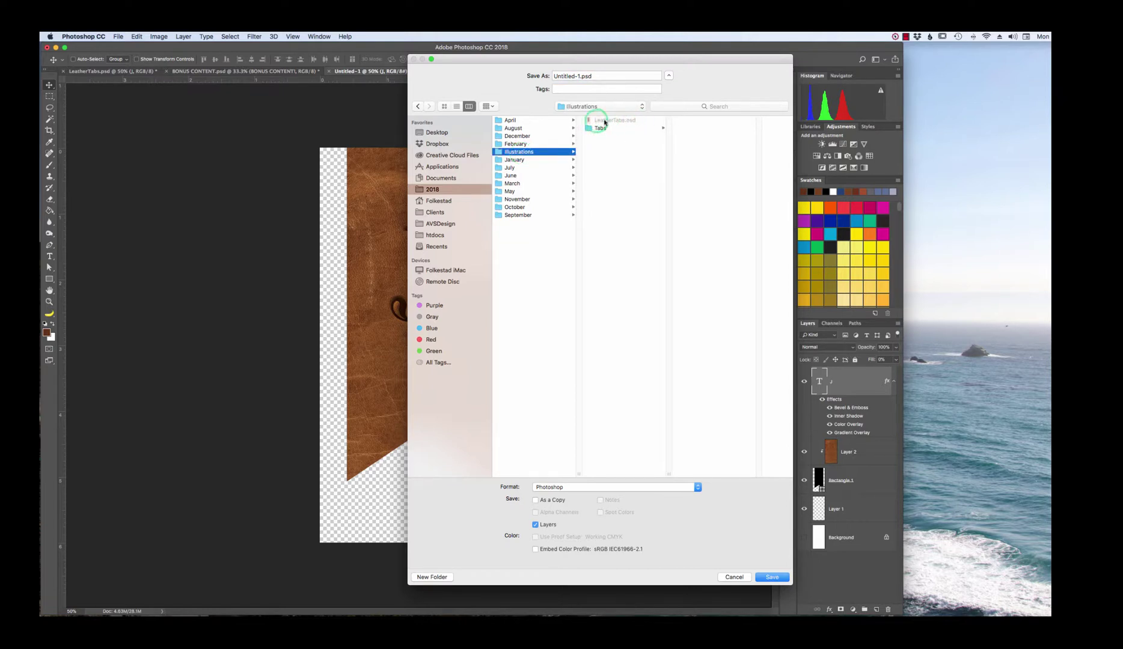
pyautogui.click(445, 133)
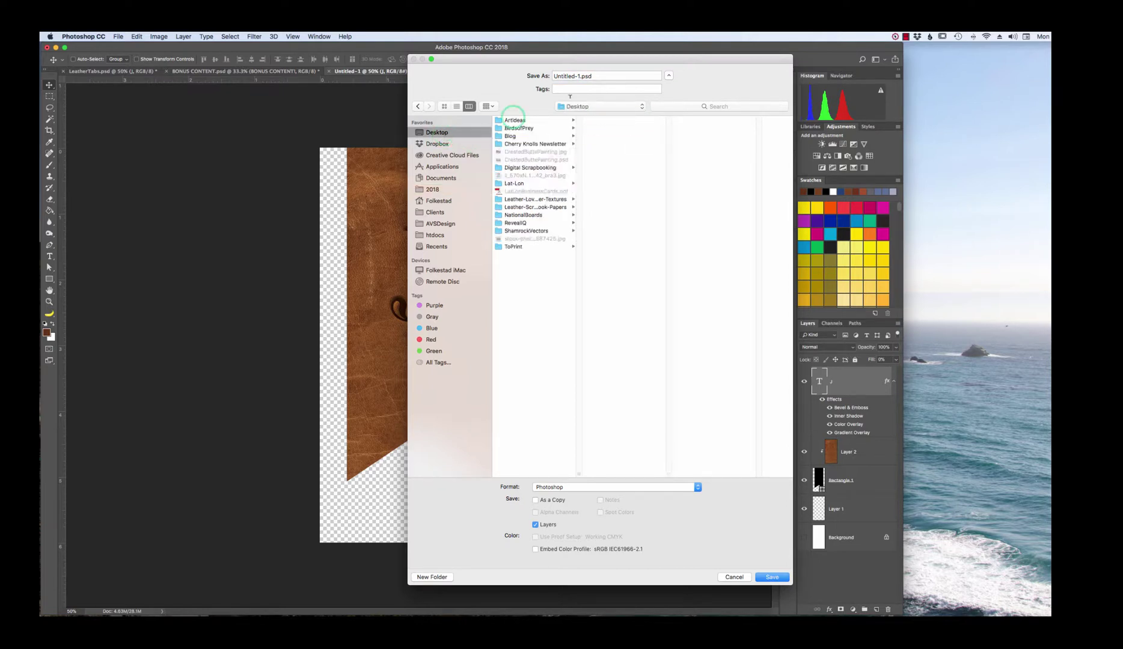
pyautogui.click(574, 76)
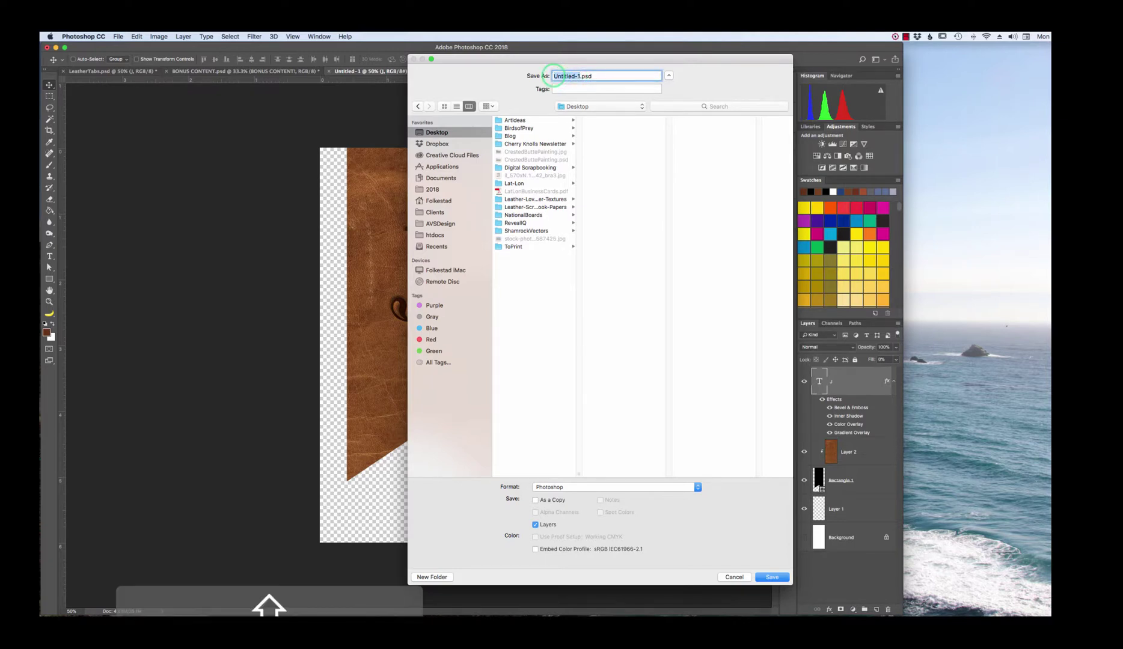
pyautogui.write('Lea')
pyautogui.write('therTabs')
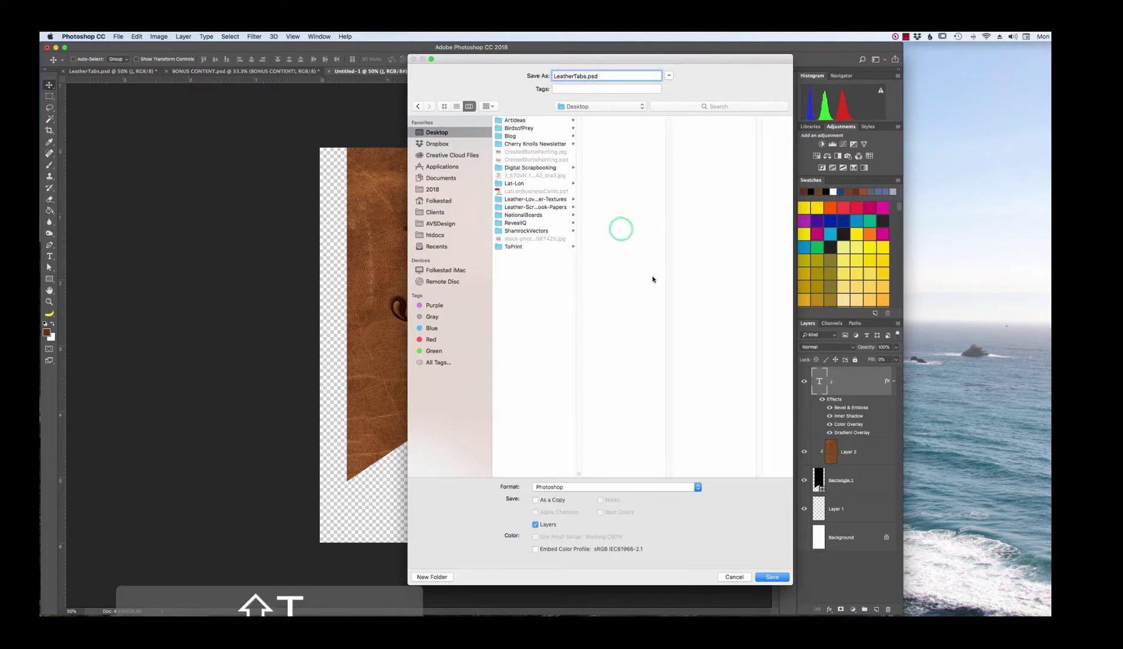
pyautogui.click(772, 577)
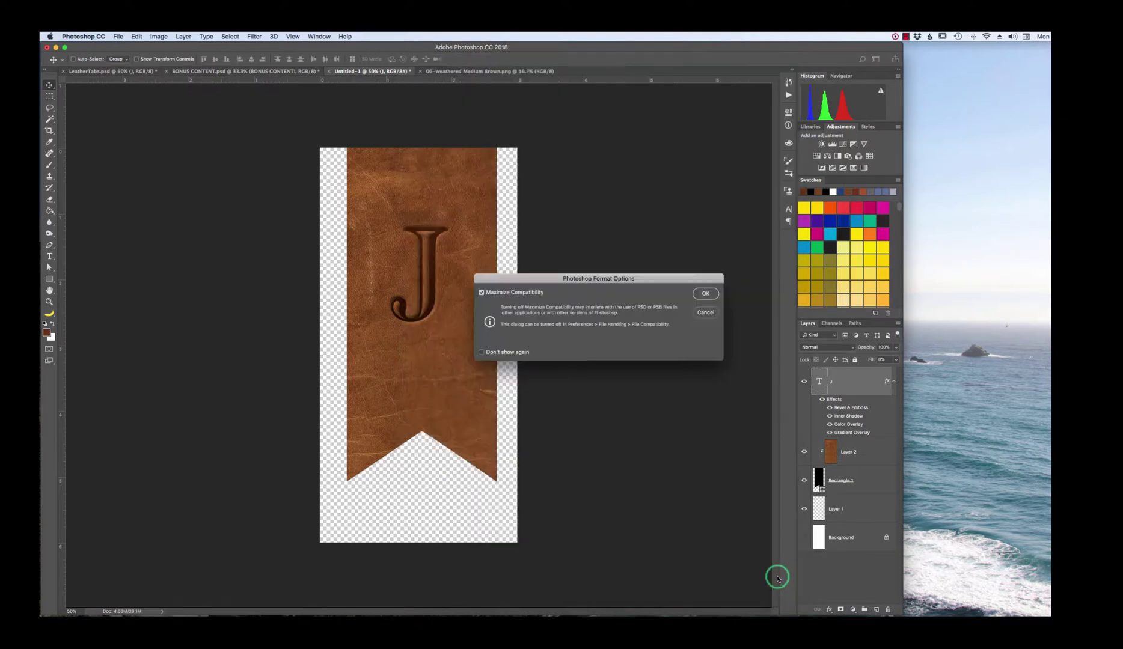
pyautogui.click(706, 297)
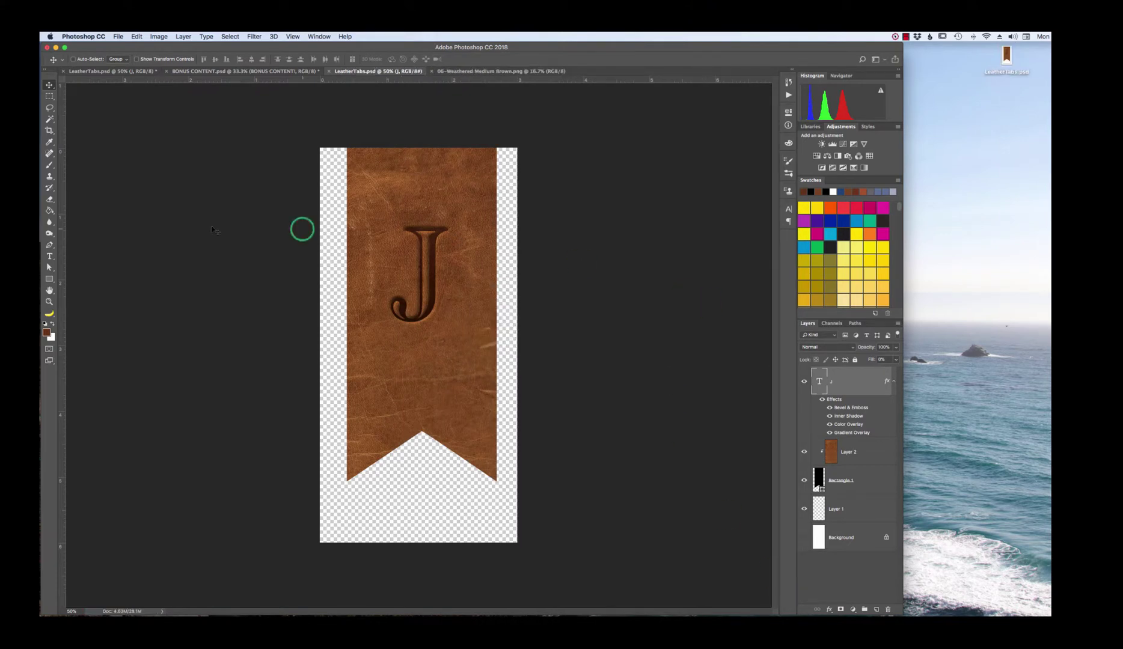
# - Add the text "January" below the letter J and compare it with the lettering in the finished LeatherTabs.psd example
pyautogui.click(50, 256)
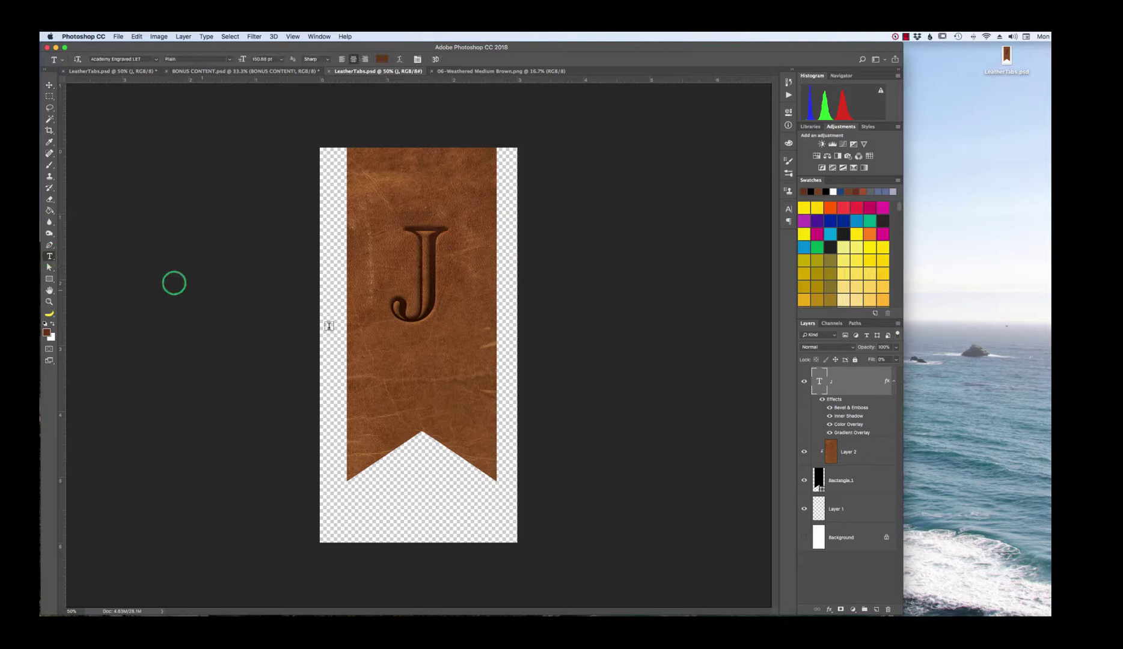
pyautogui.click(415, 364)
pyautogui.write('January')
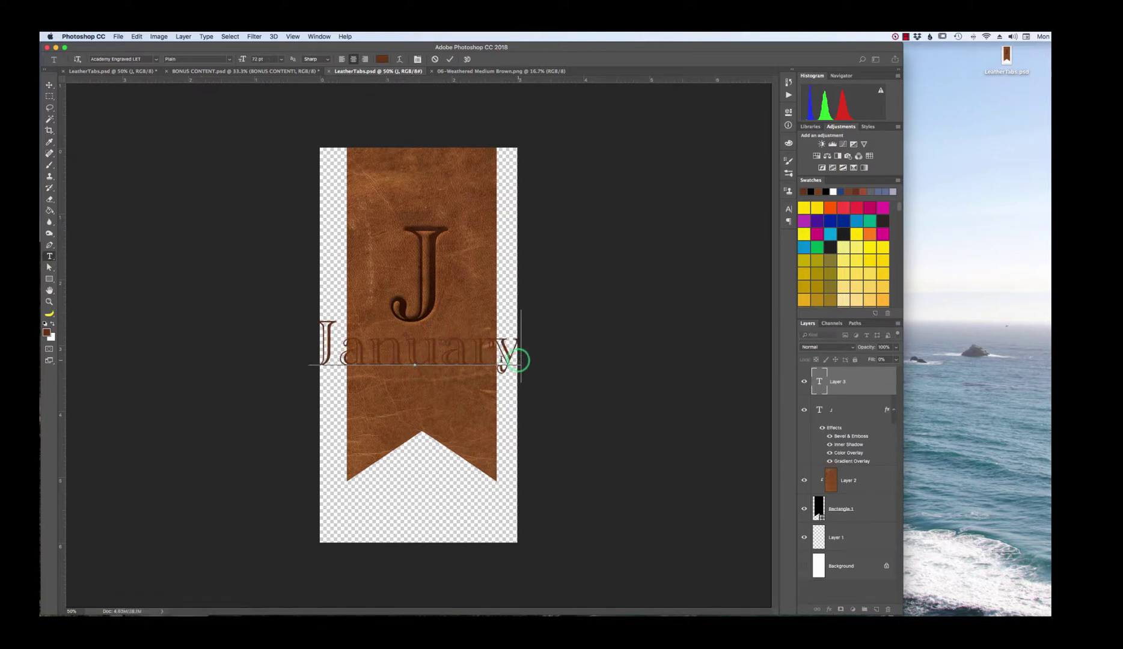
pyautogui.moveTo(519, 359); pyautogui.dragTo(253, 369)
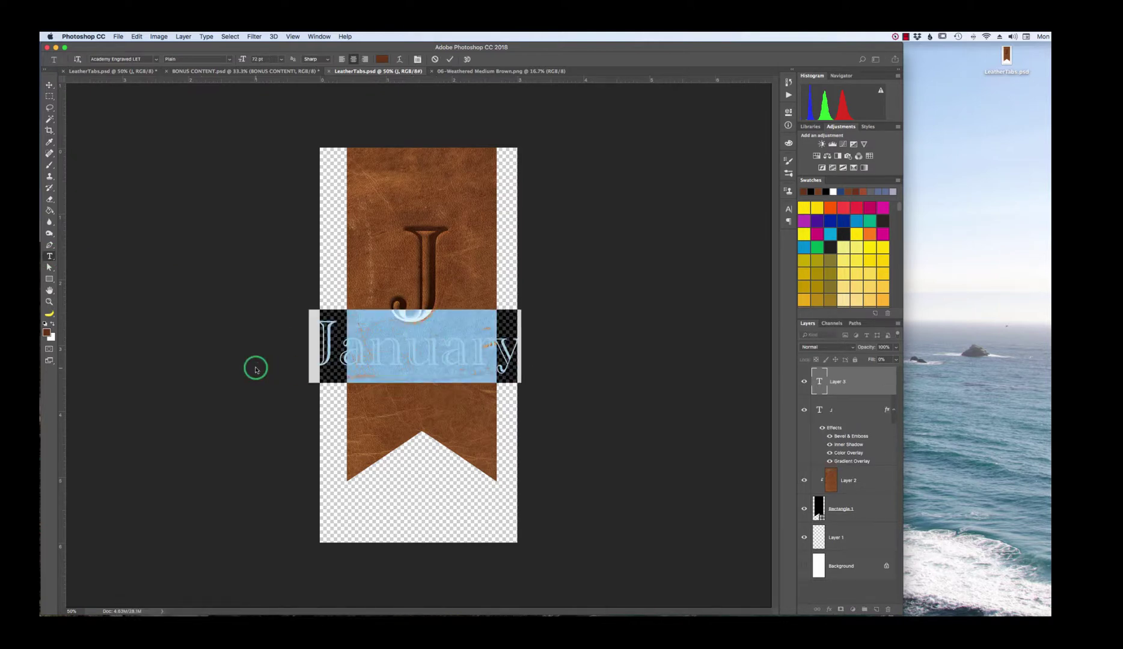
pyautogui.click(108, 71)
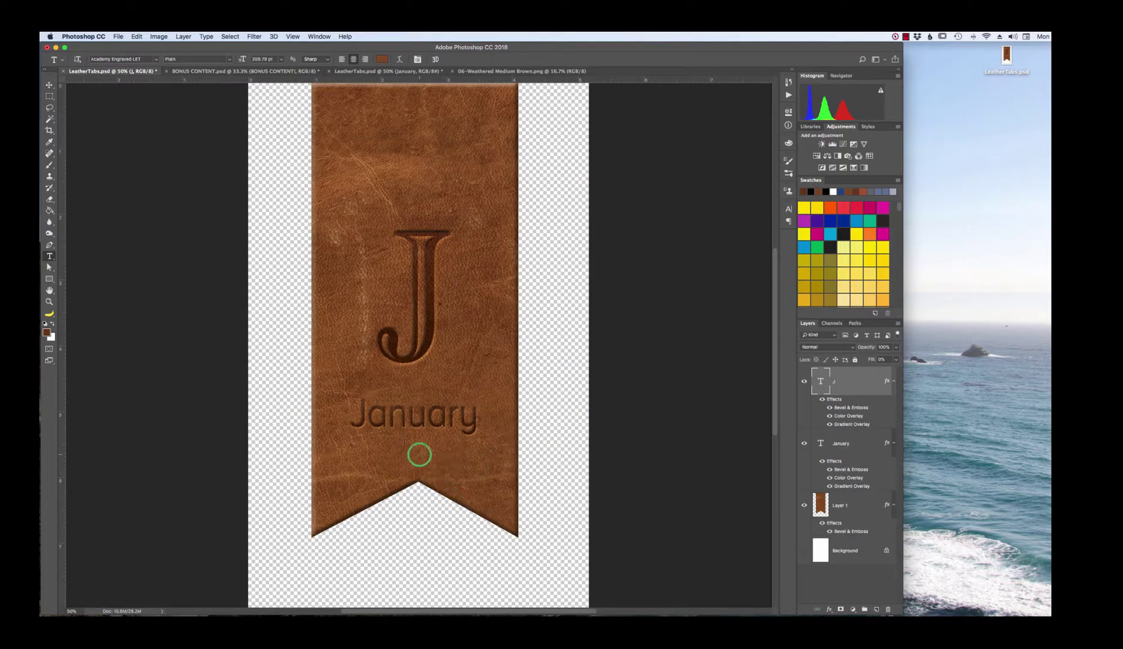
pyautogui.click(381, 71)
# - Set the January text to Avenir Roman at 30 pt and commit the text edit
pyautogui.moveTo(518, 358); pyautogui.dragTo(248, 371)
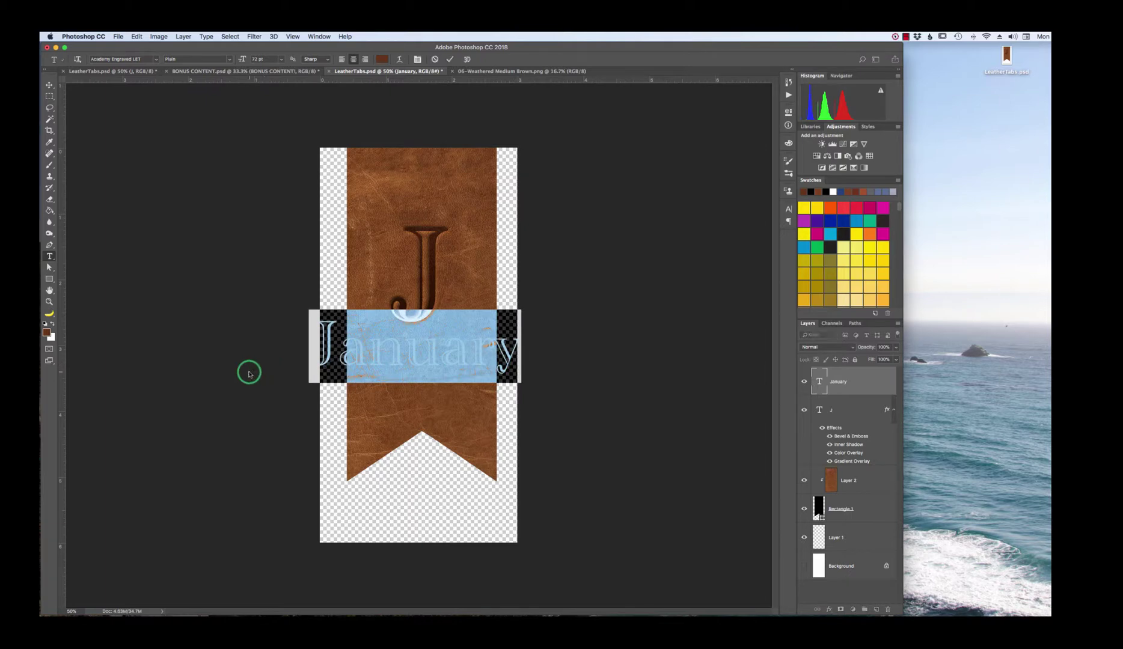
pyautogui.click(157, 60)
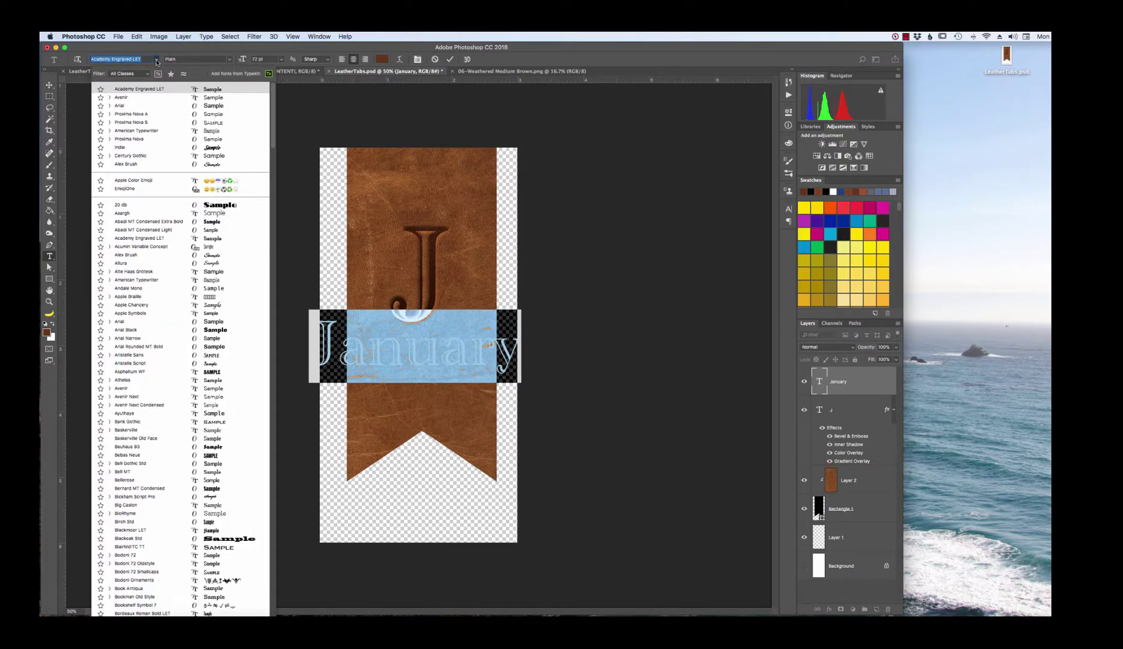
pyautogui.click(144, 100)
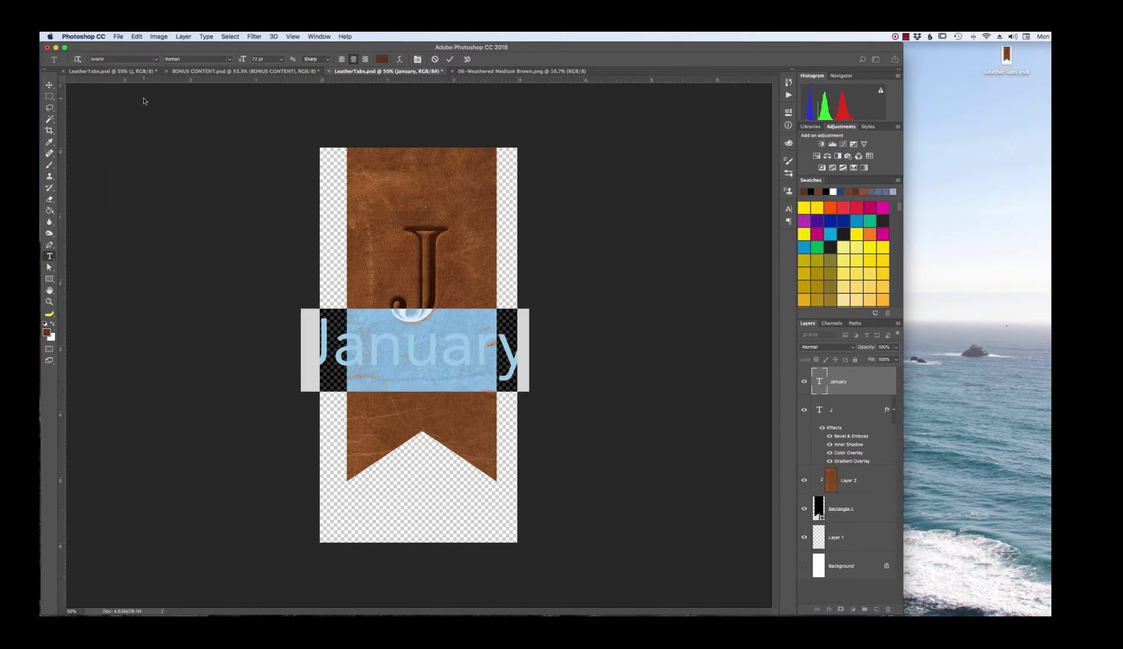
pyautogui.click(280, 58)
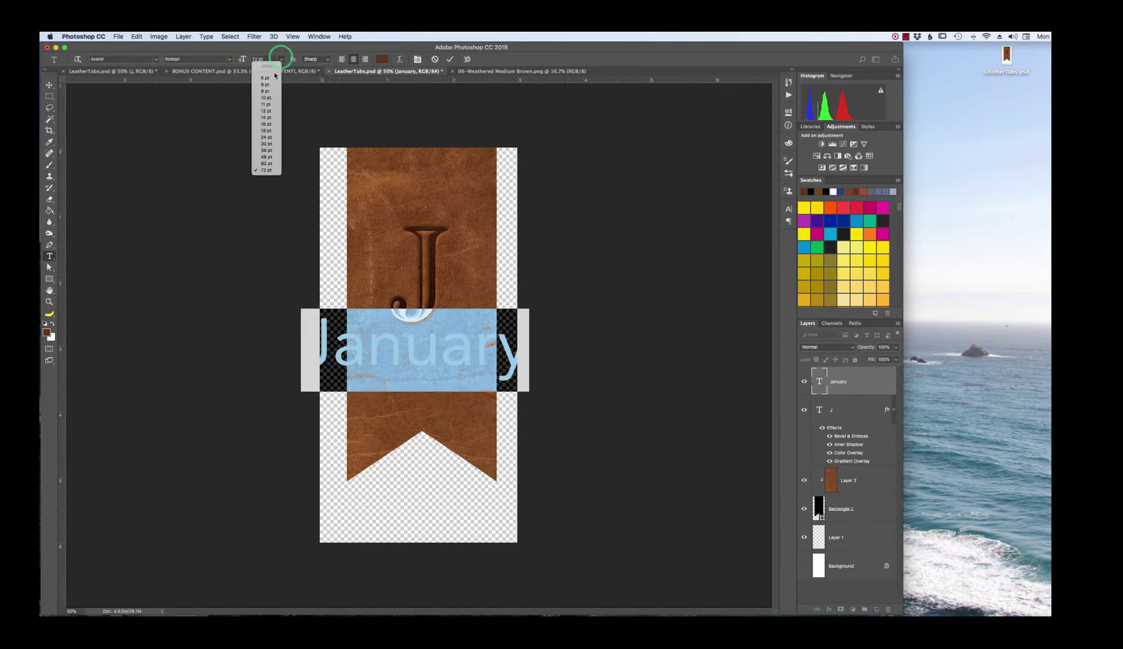
pyautogui.click(265, 125)
pyautogui.click(281, 58)
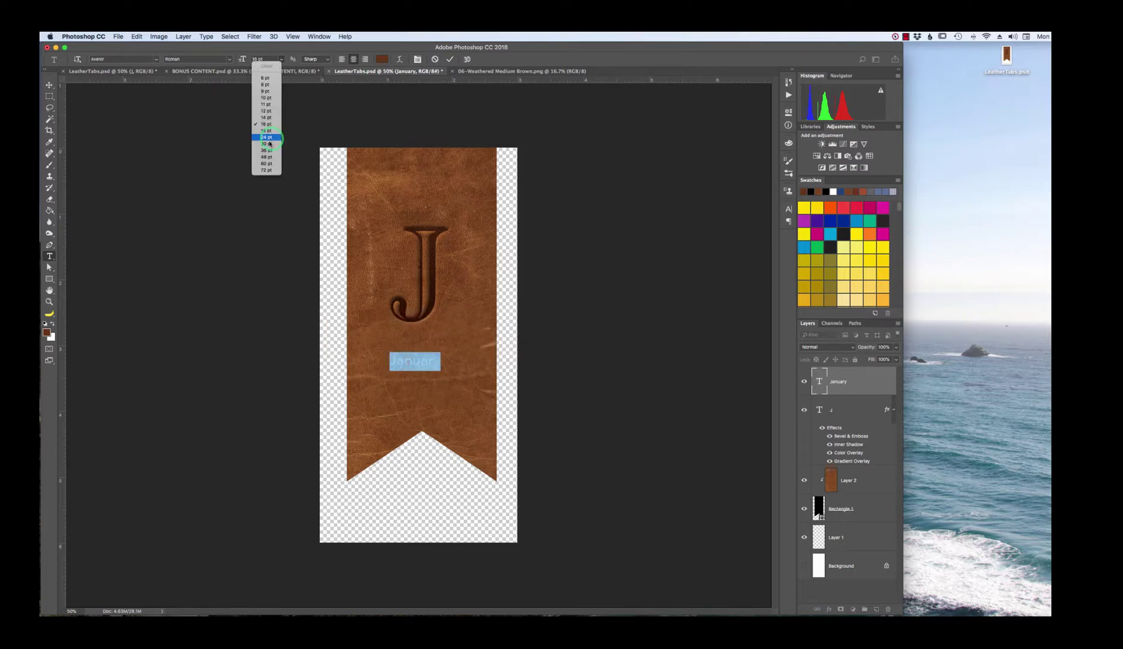
pyautogui.click(269, 145)
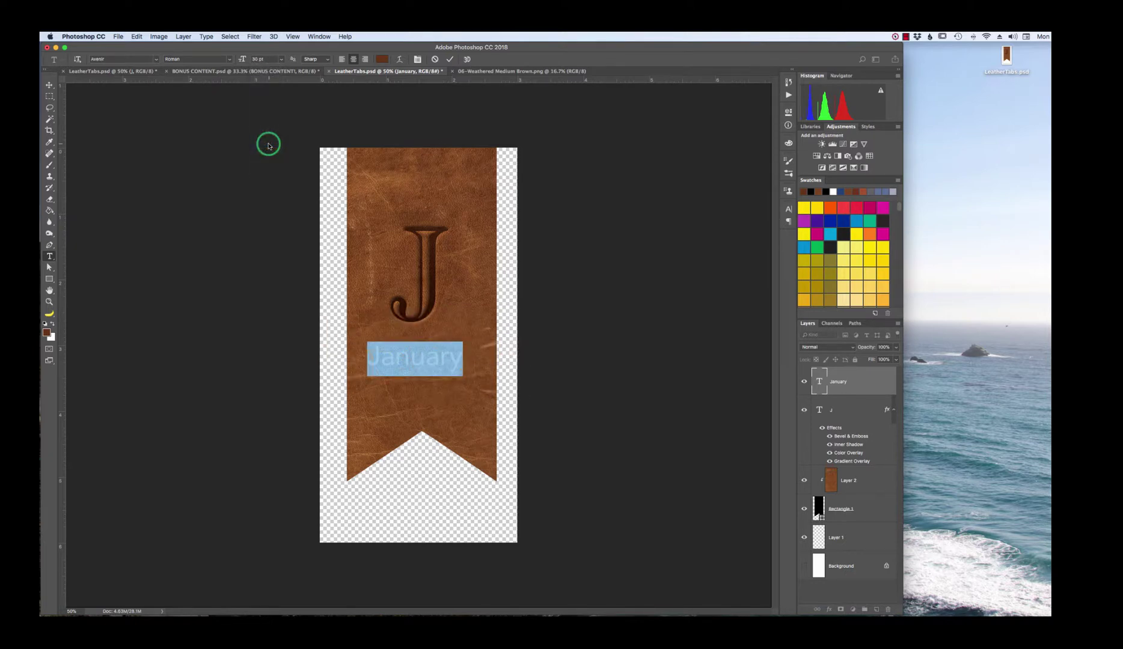
pyautogui.click(451, 58)
# - Move the January text slightly down beneath the J and align the two text layers on their horizontal centers
pyautogui.click(49, 85)
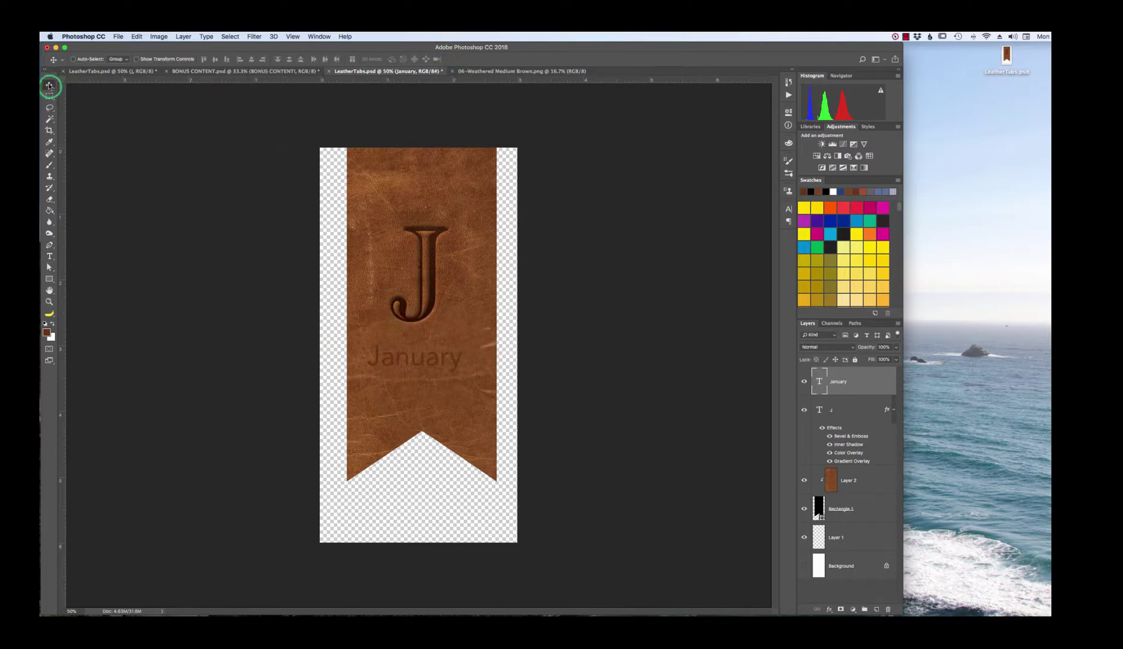
pyautogui.moveTo(420, 356)
pyautogui.mouseDown()
pyautogui.moveTo(400, 354)
pyautogui.moveTo(426, 367)
pyautogui.mouseUp()
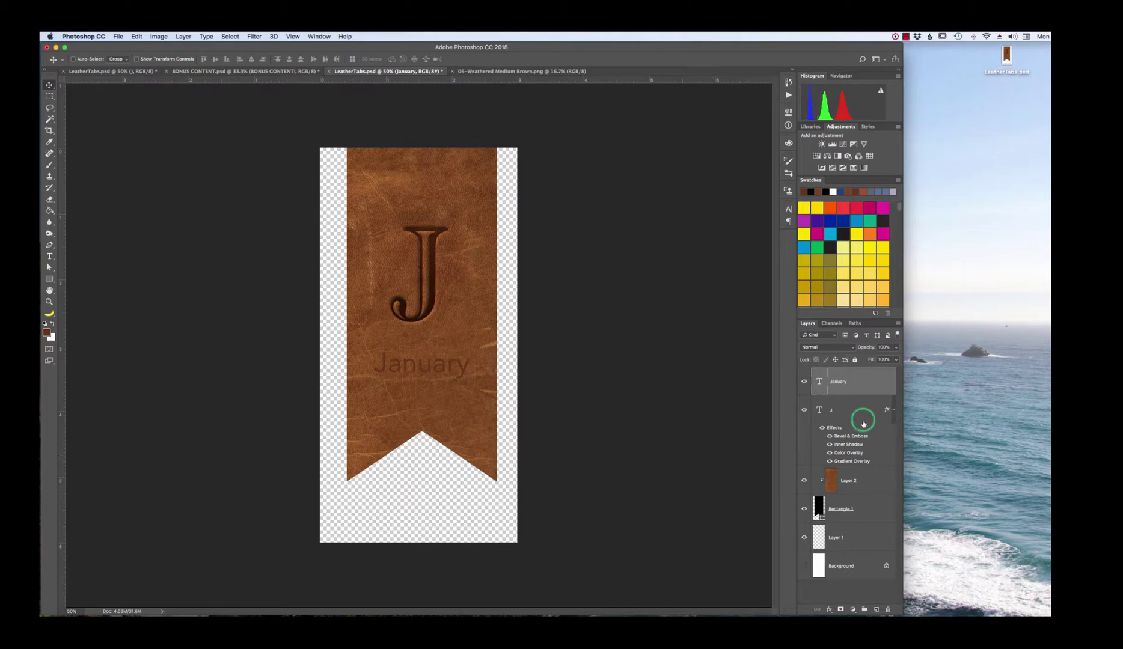
pyautogui.keyDown('shift'); pyautogui.click(825, 412); pyautogui.keyUp('shift')
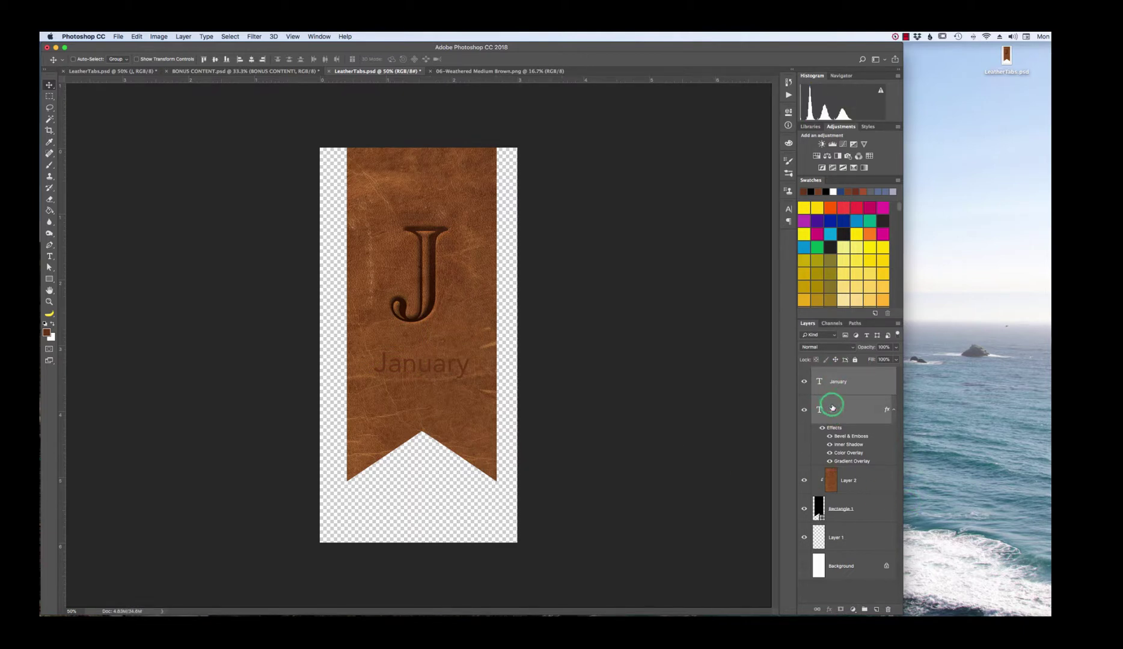
pyautogui.click(251, 59)
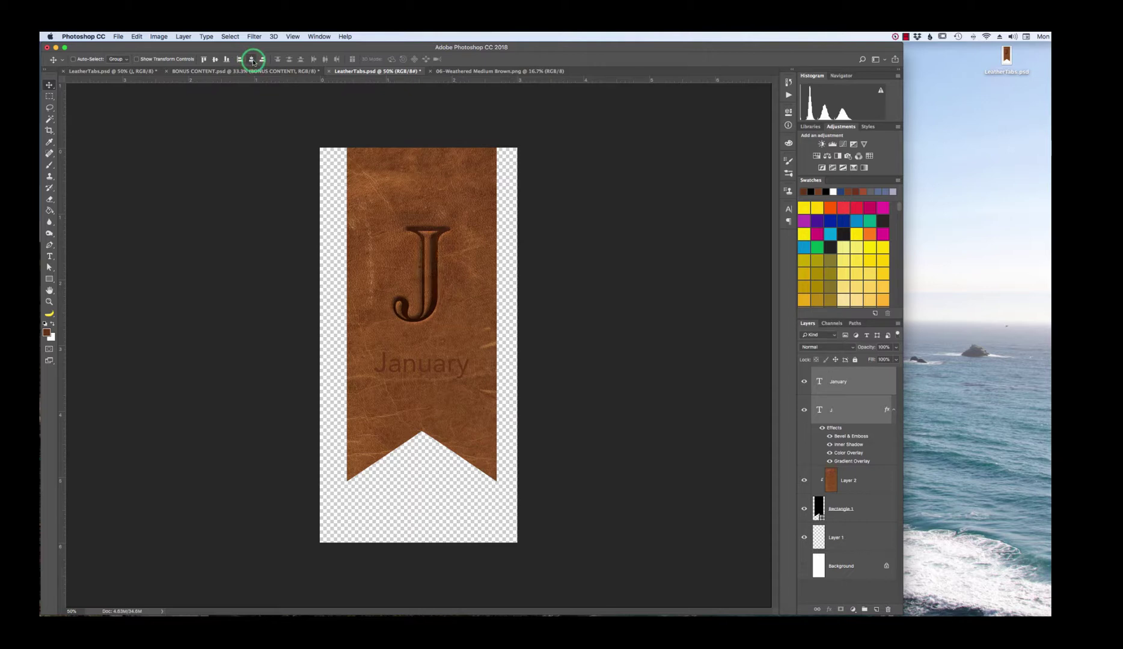
pyautogui.keyDown('shift'); pyautogui.click(832, 511); pyautogui.keyUp('shift')
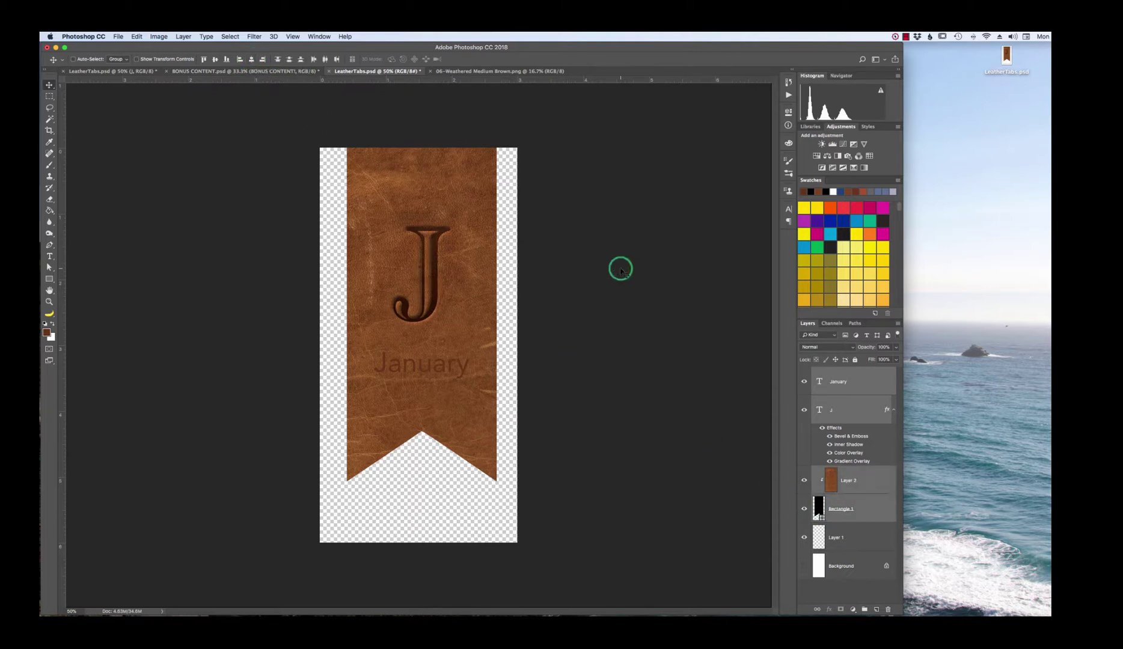
# - Copy the letter J's layer style and paste it onto the January text layer
pyautogui.click(860, 382)
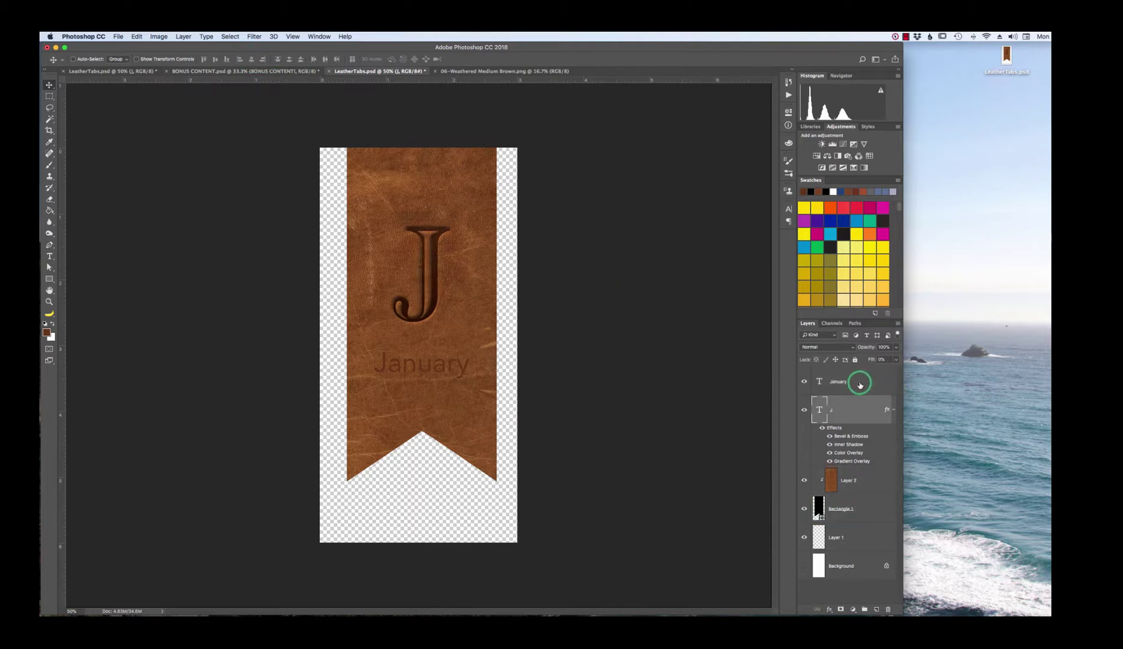
pyautogui.click(832, 411)
pyautogui.rightClick(840, 411)
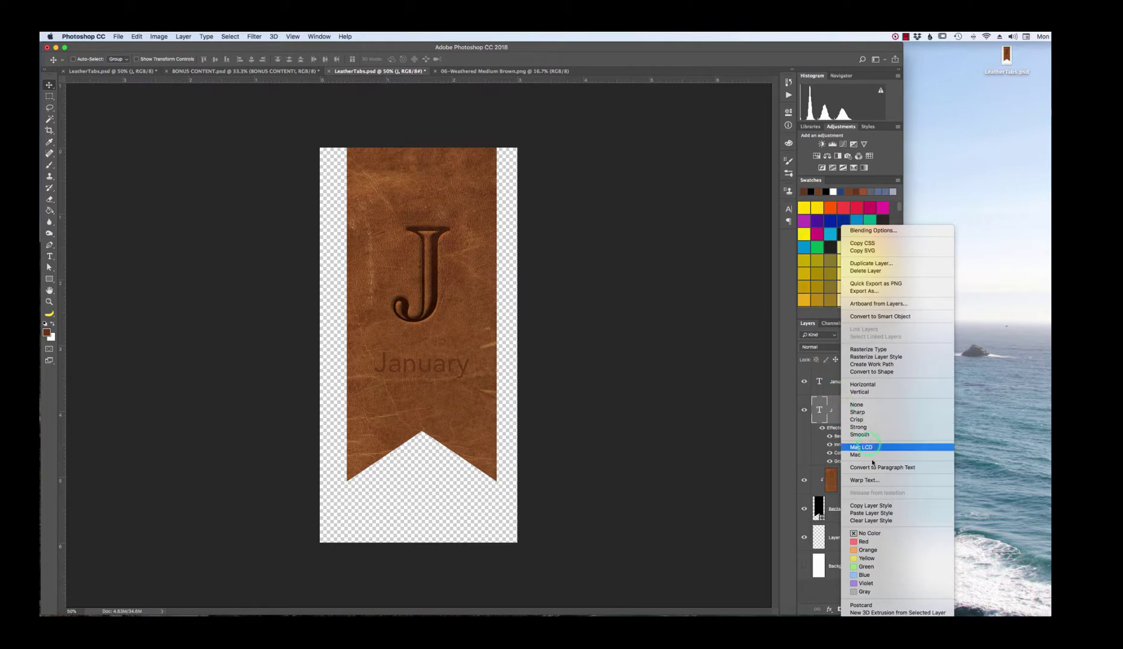
pyautogui.click(867, 511)
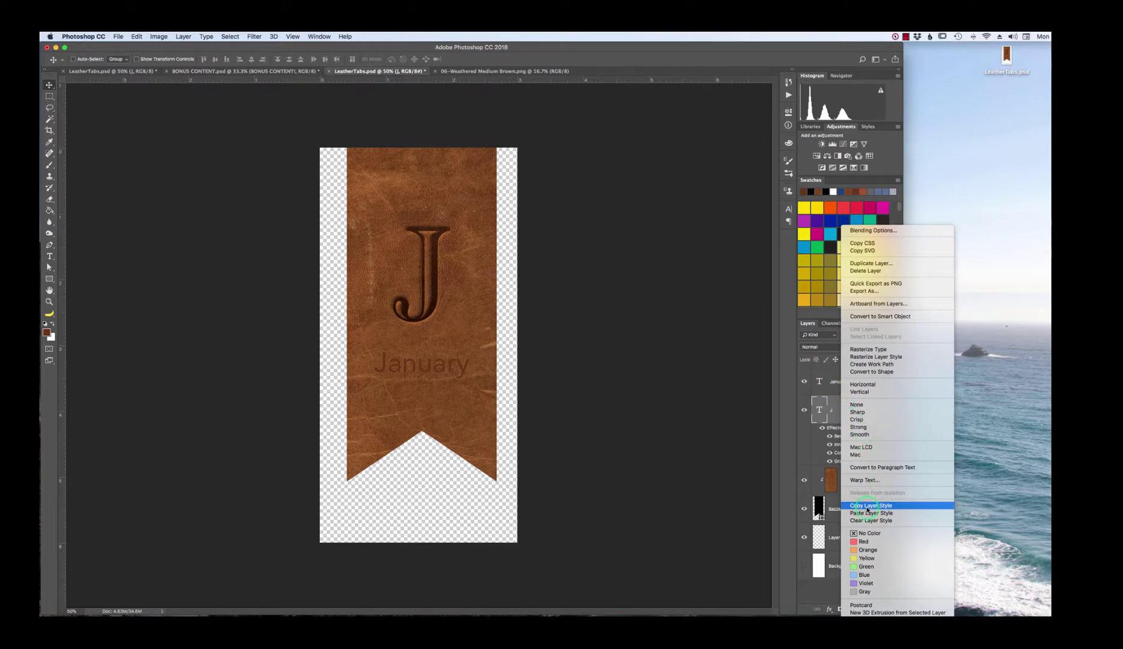
pyautogui.click(838, 381)
pyautogui.rightClick(844, 383)
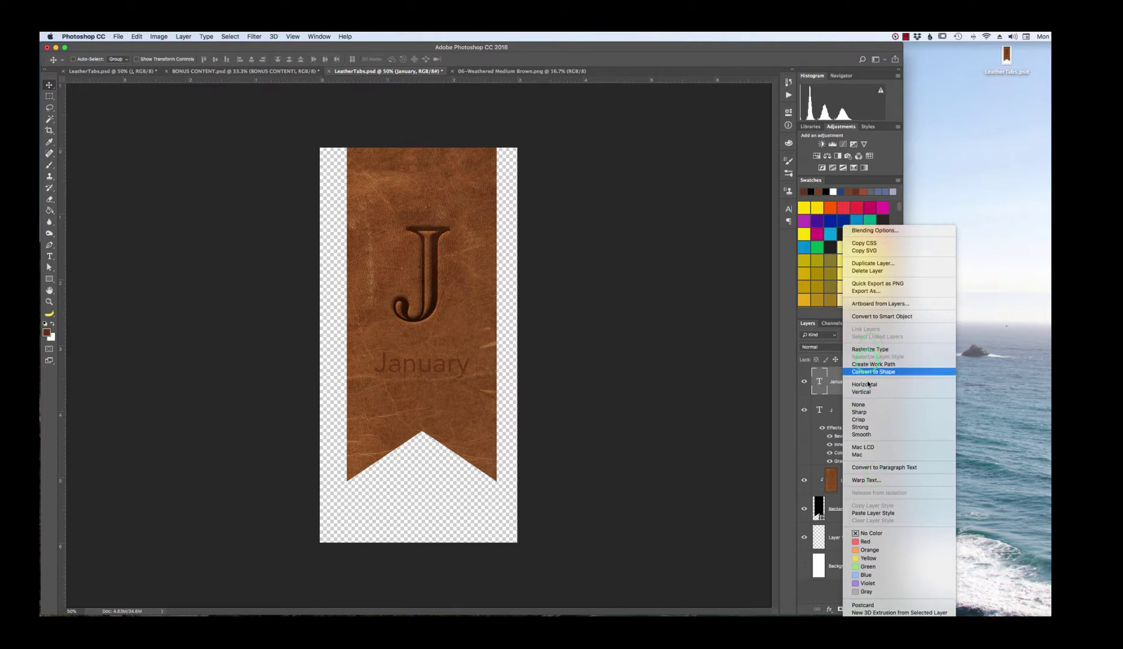
pyautogui.click(877, 513)
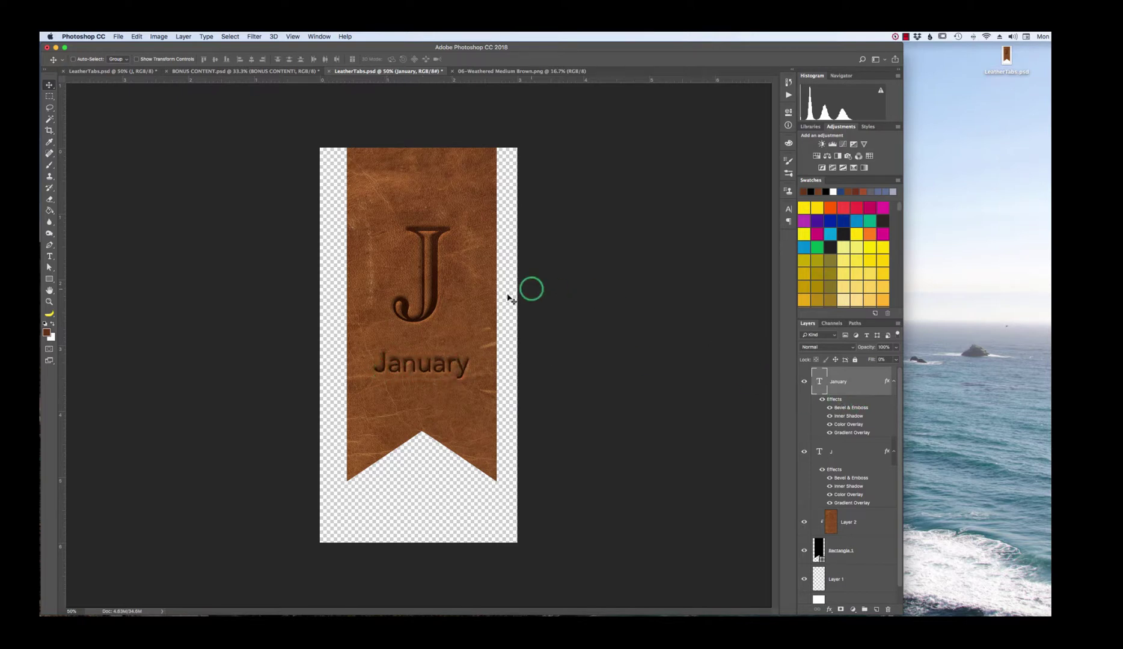
# - In the January text's Bevel & Emboss effect, set the size to 7 px and fine-tune the depth, softening, highlight and shadow opacity
pyautogui.doubleClick(850, 407)
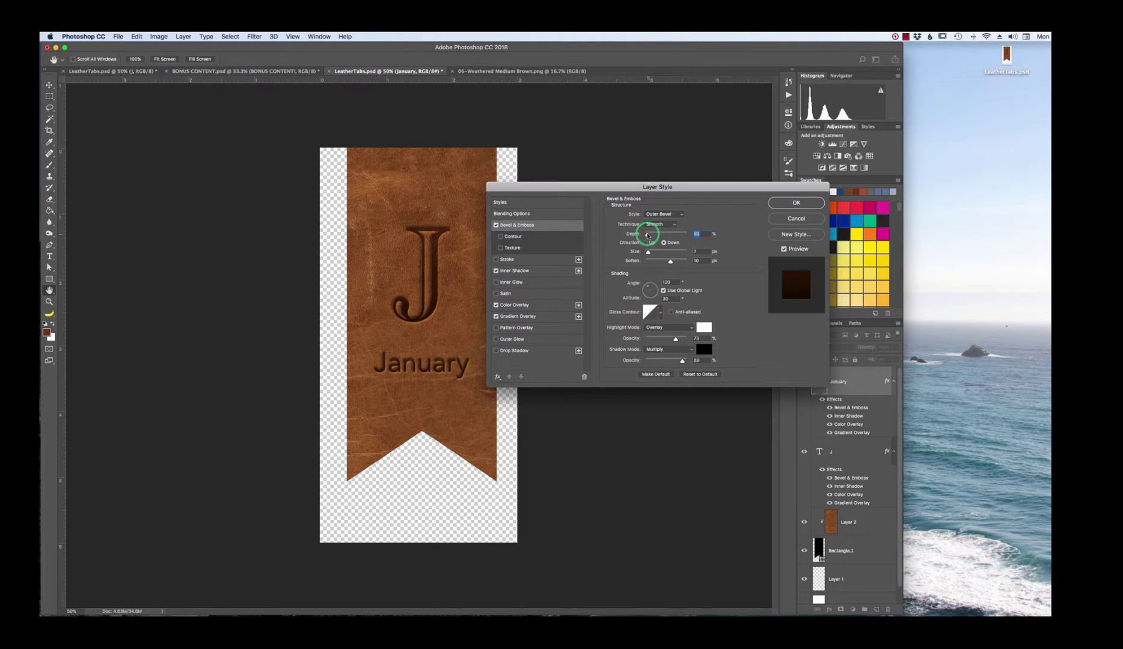
pyautogui.click(670, 262)
pyautogui.moveTo(676, 339); pyautogui.dragTo(680, 362)
# - In the January text's Color Overlay effect, lower the opacity slightly and set the overlay color to dark brown 633f28
pyautogui.click(514, 306)
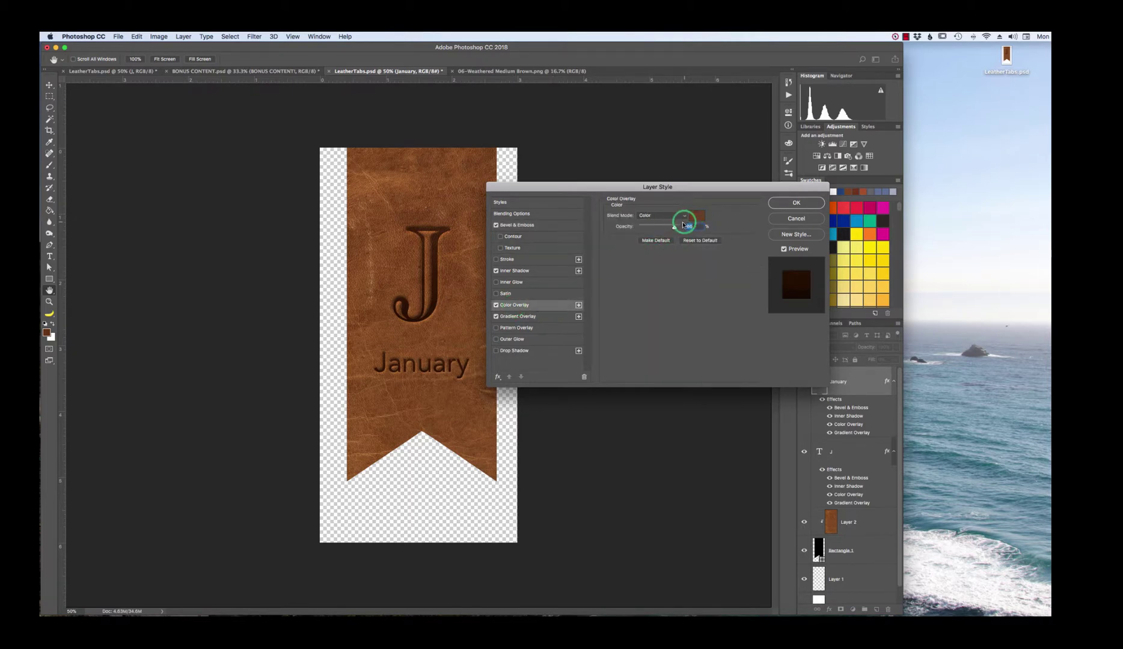
pyautogui.moveTo(671, 228)
pyautogui.mouseDown()
pyautogui.moveTo(653, 228)
pyautogui.moveTo(669, 228)
pyautogui.mouseUp()
pyautogui.click(699, 216)
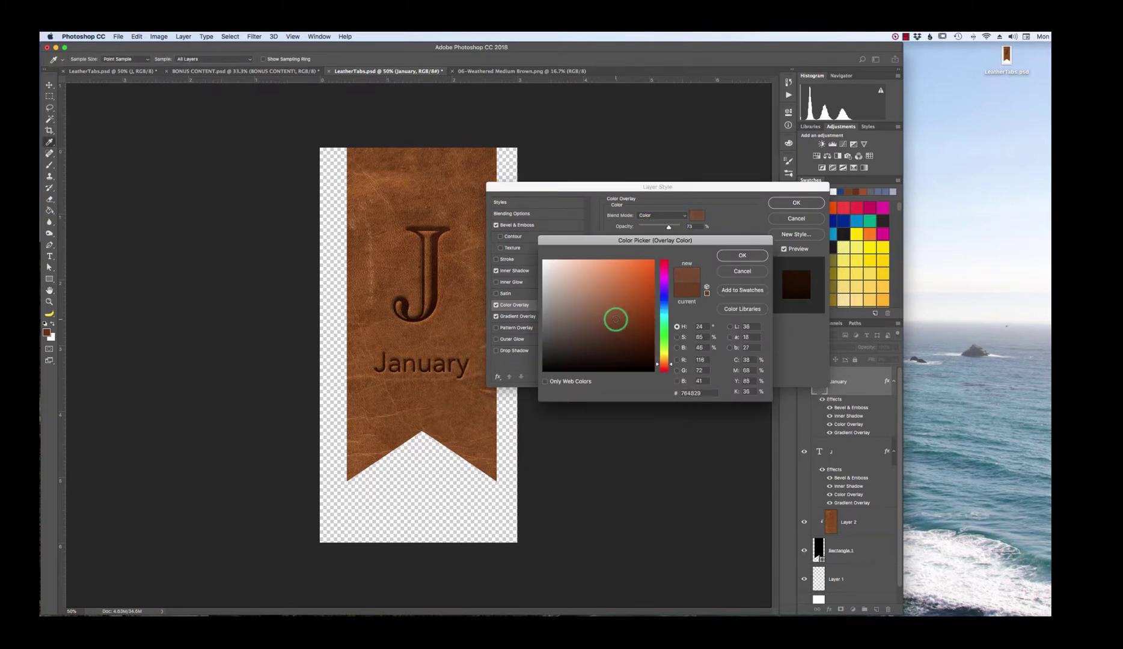
pyautogui.click(622, 345)
pyautogui.click(408, 343)
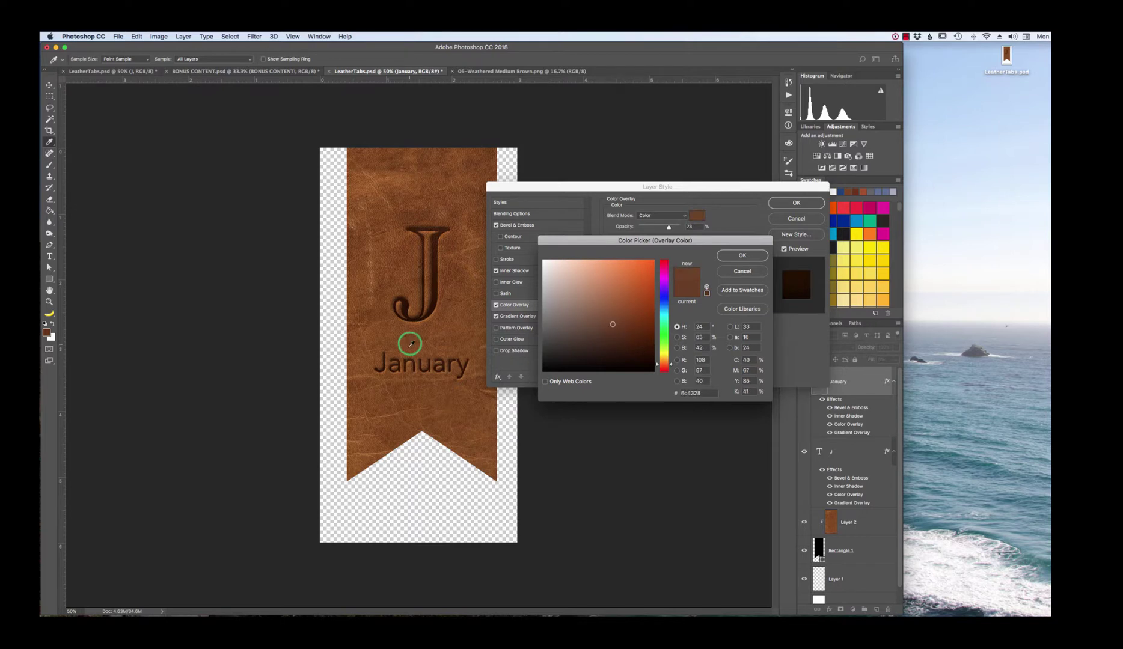
pyautogui.click(612, 318)
pyautogui.click(574, 311)
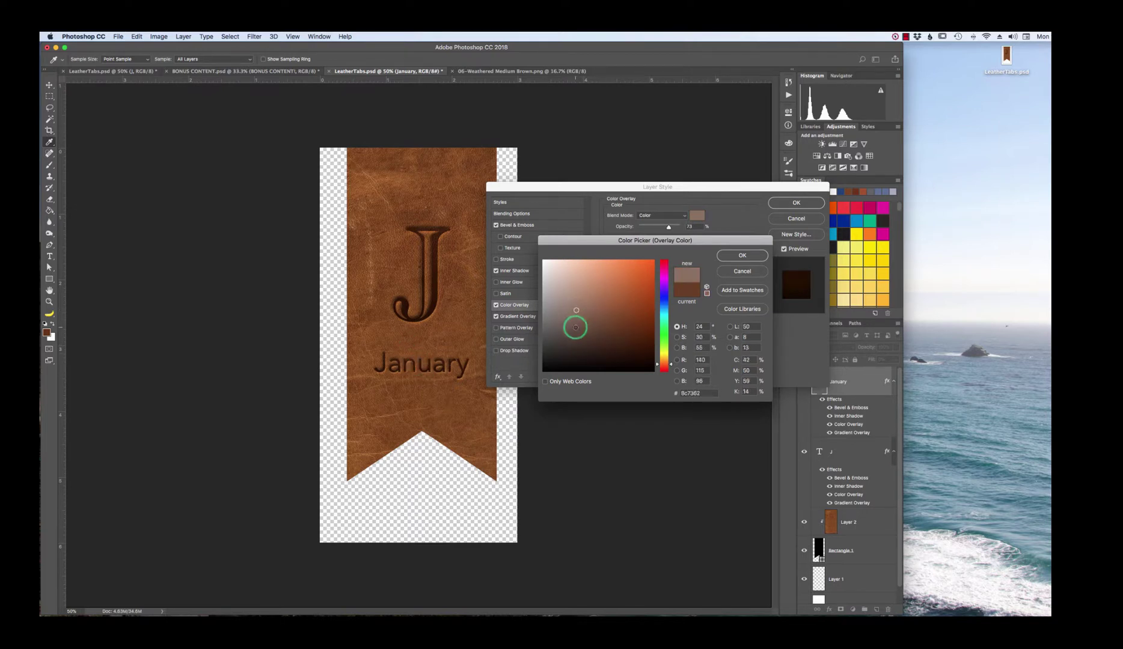
pyautogui.click(574, 324)
pyautogui.click(594, 337)
pyautogui.moveTo(594, 337)
pyautogui.mouseDown()
pyautogui.moveTo(622, 323)
pyautogui.moveTo(609, 328)
pyautogui.mouseUp()
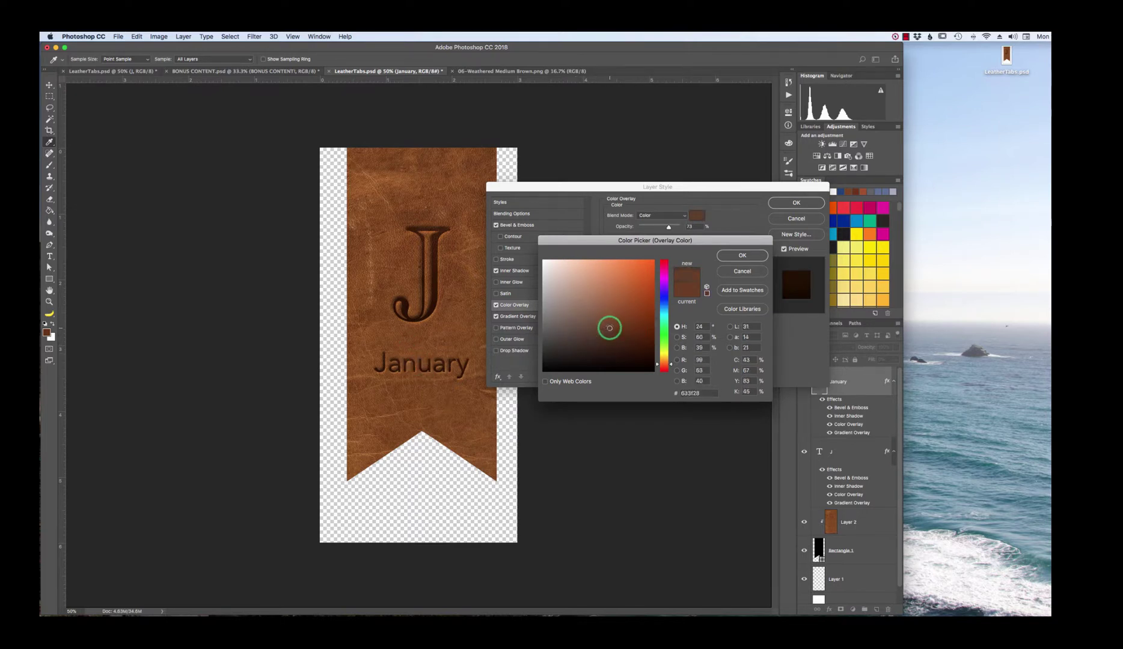
pyautogui.click(729, 256)
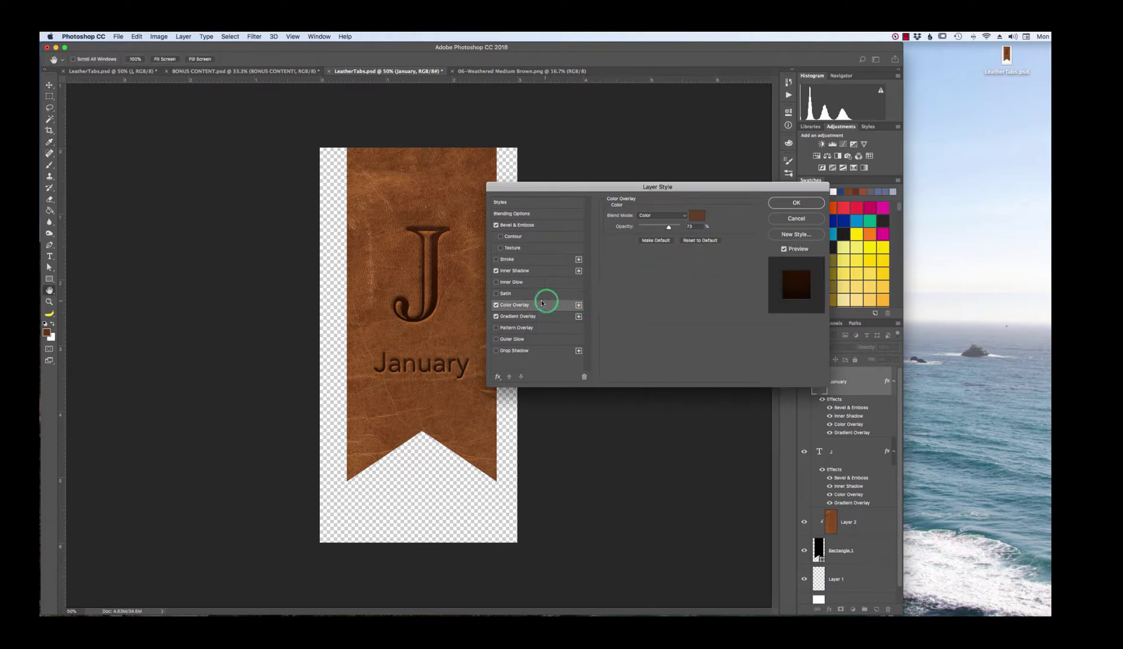
# - Lower the January text's Gradient Overlay opacity to 64%, leave its gradient as it is, and apply the layer style
pyautogui.click(529, 318)
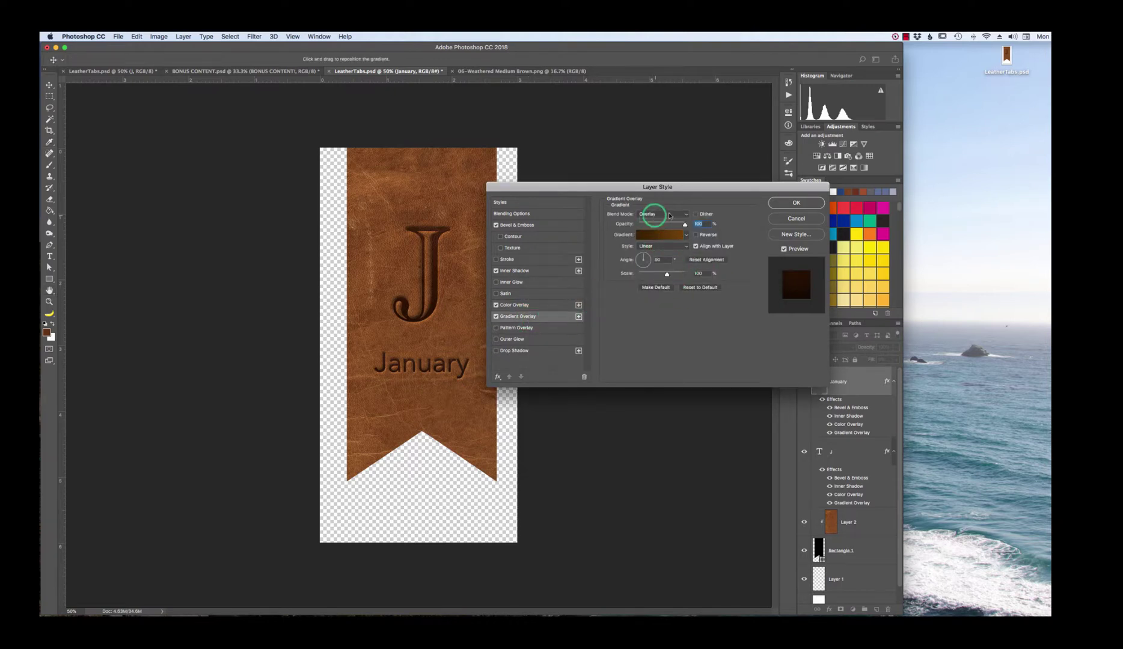
pyautogui.moveTo(652, 223)
pyautogui.mouseDown()
pyautogui.moveTo(686, 226)
pyautogui.moveTo(670, 225)
pyautogui.mouseUp()
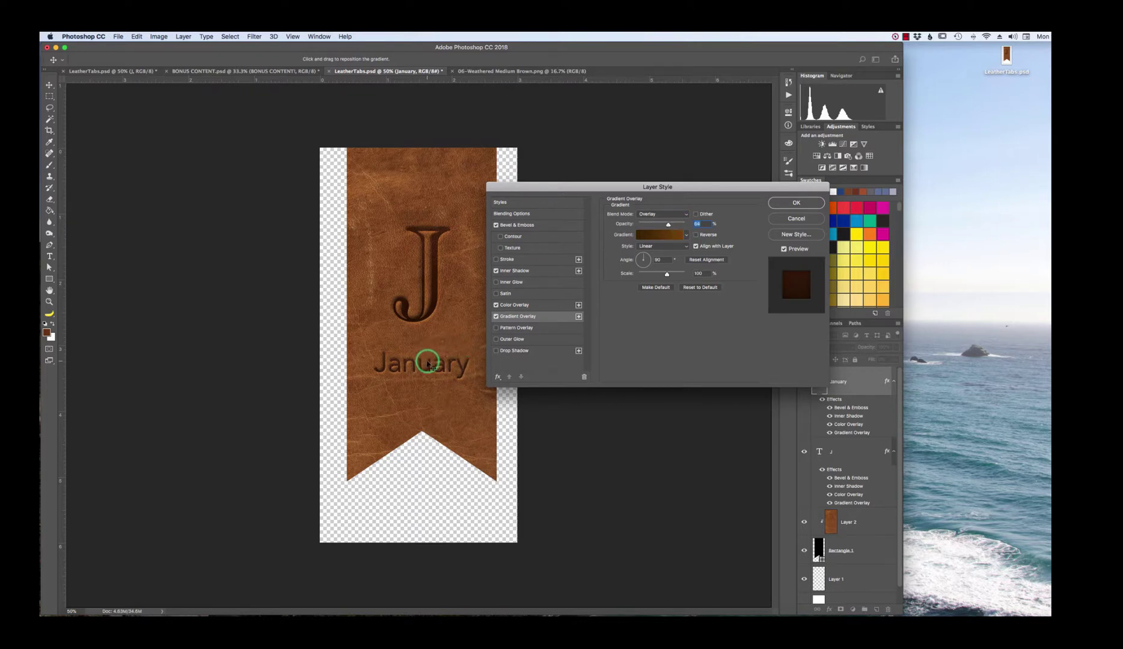
pyautogui.click(654, 235)
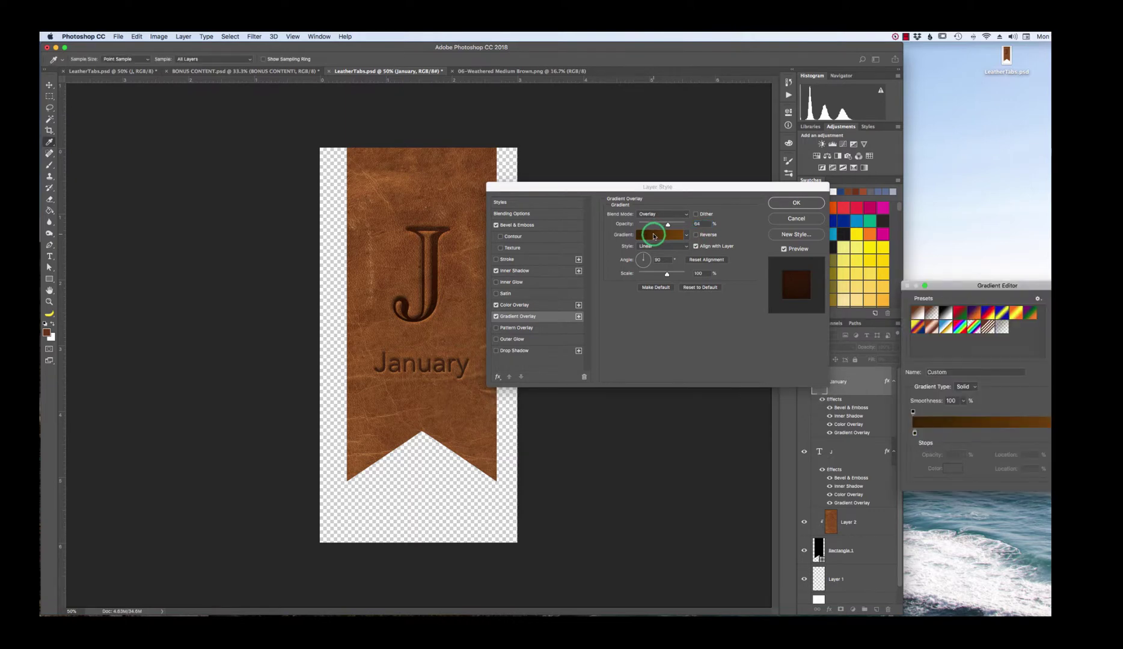
pyautogui.moveTo(1000, 299); pyautogui.dragTo(735, 281)
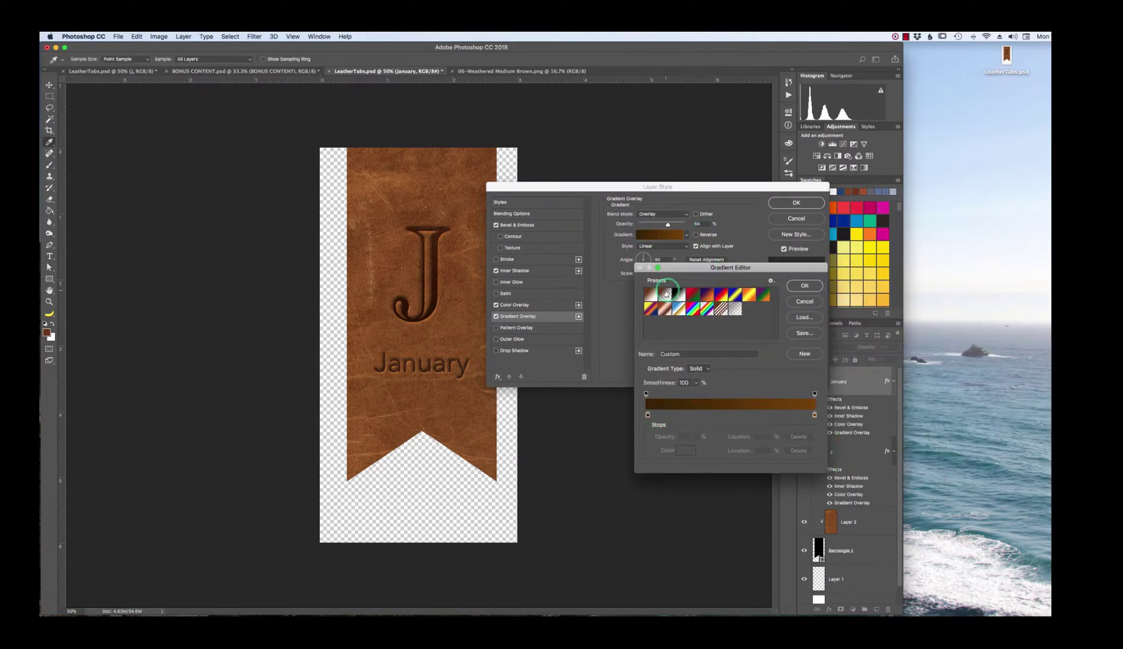
pyautogui.click(804, 300)
pyautogui.click(801, 204)
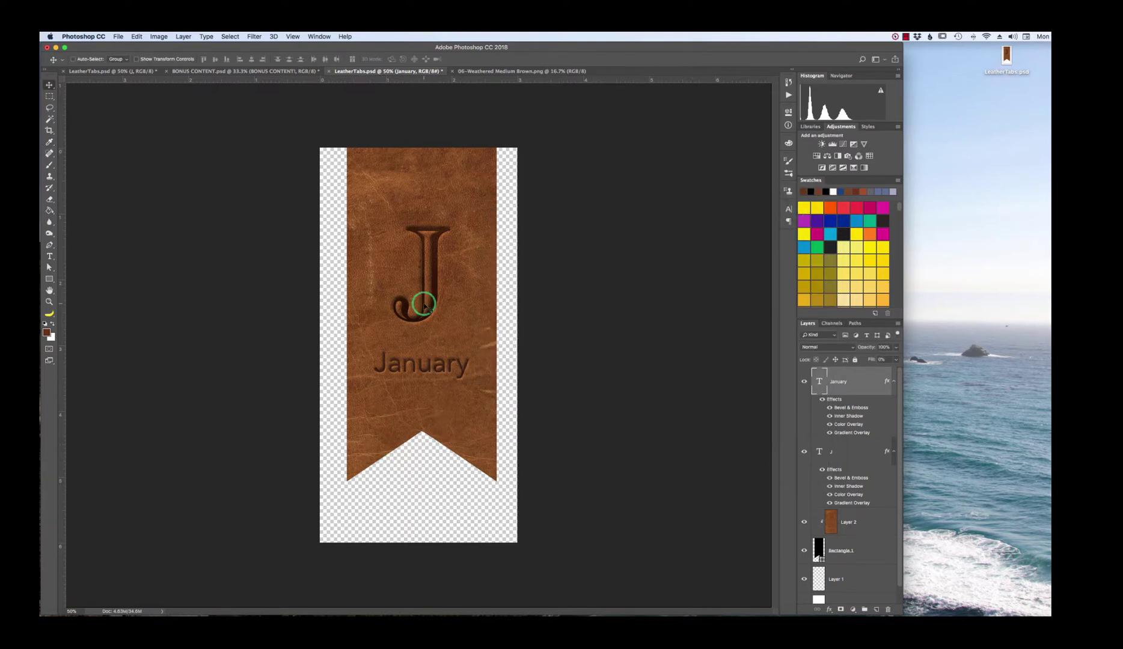
# - Merge the leather texture Layer 2 with the Rectangle 1 ribbon shape into one layer
pyautogui.scroll(-1, 853, 481)
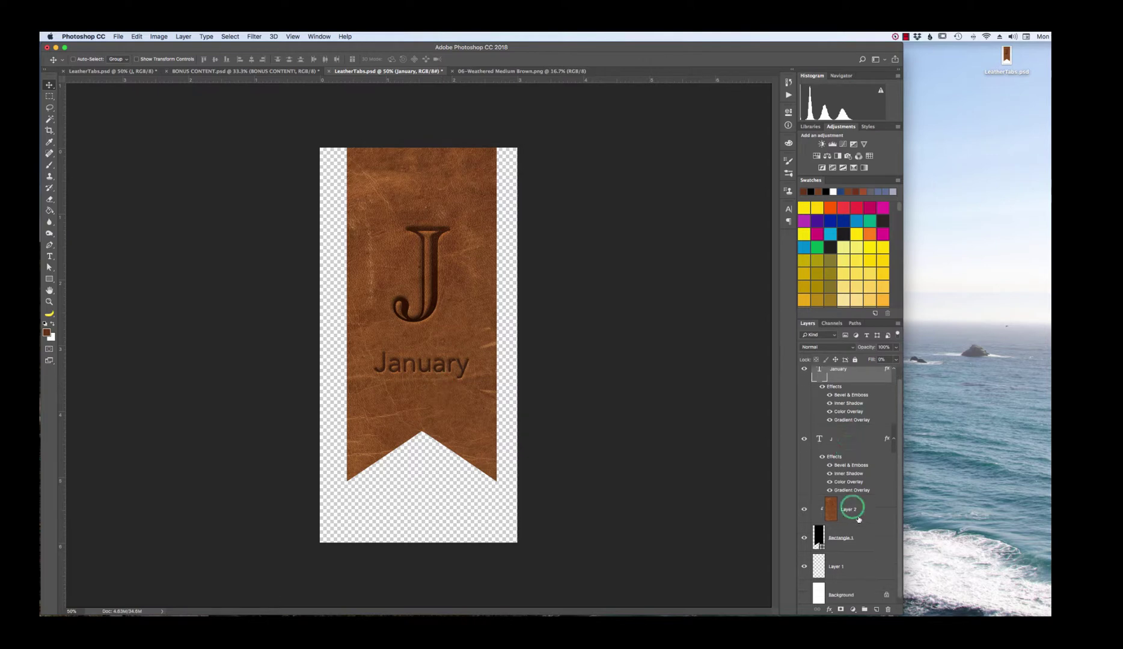
pyautogui.click(856, 510)
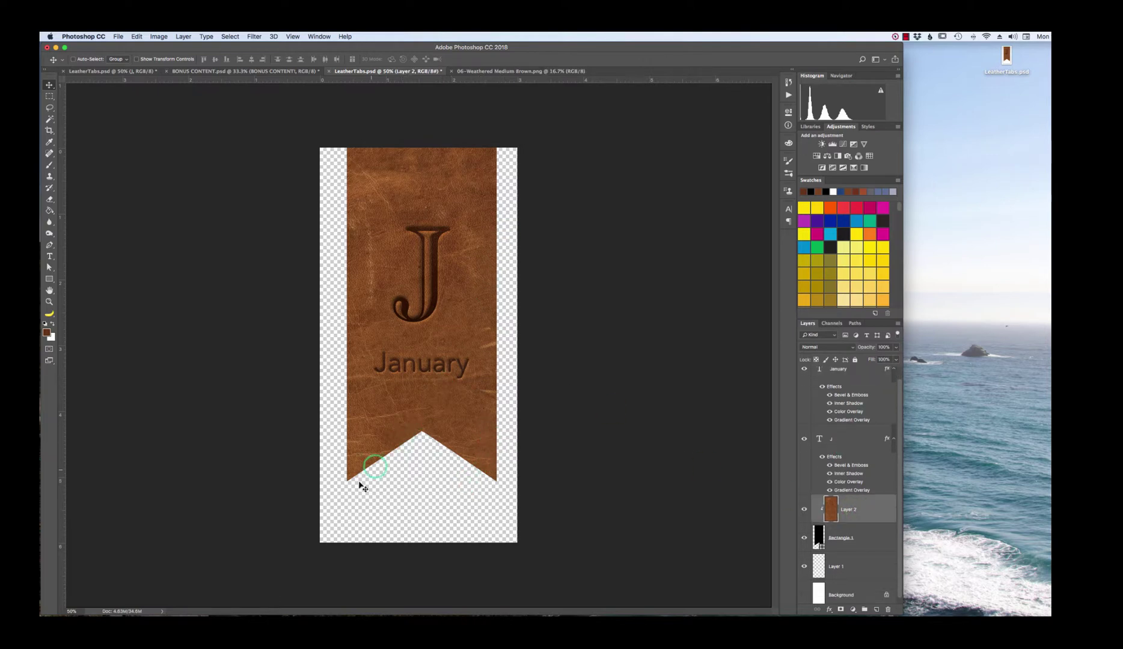
pyautogui.keyDown('shift'); pyautogui.click(853, 544); pyautogui.keyUp('shift')
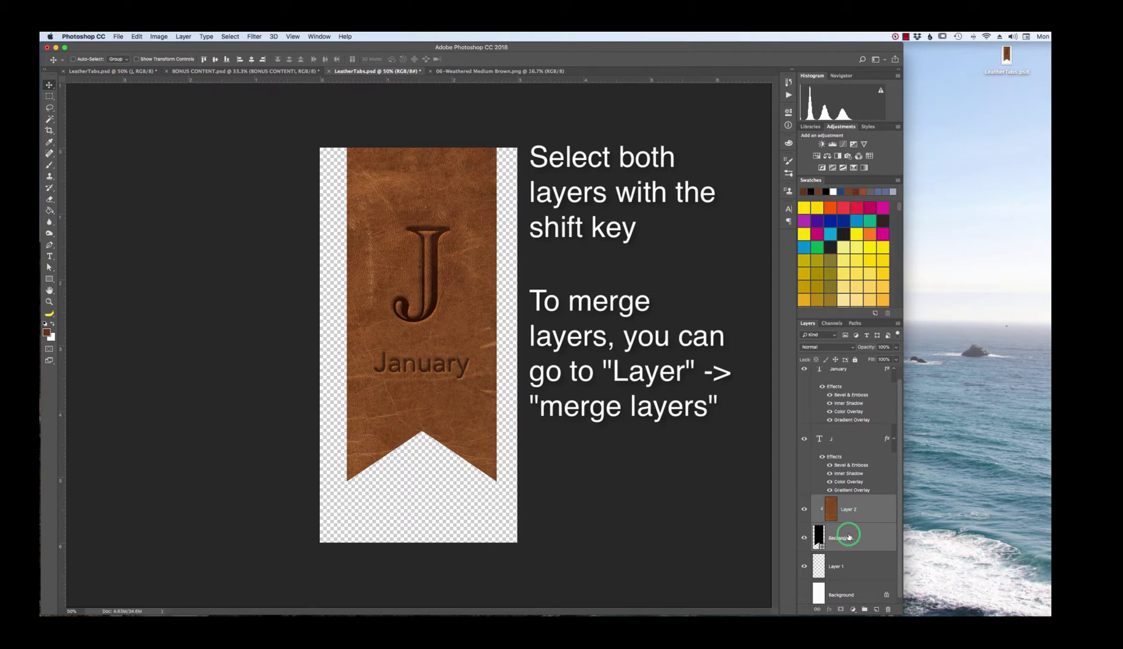
pyautogui.press('super+e')
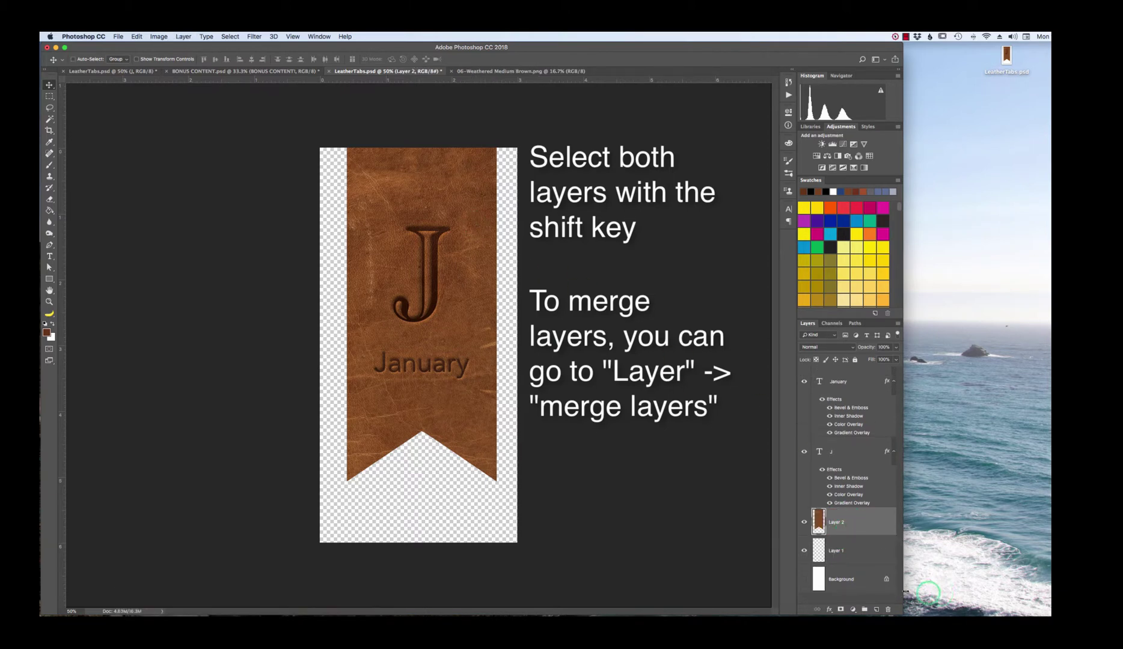
# - Add a Bevel & Emboss effect to the merged leather layer, with Inner Bevel style, 324% depth and Up direction
pyautogui.click(829, 609)
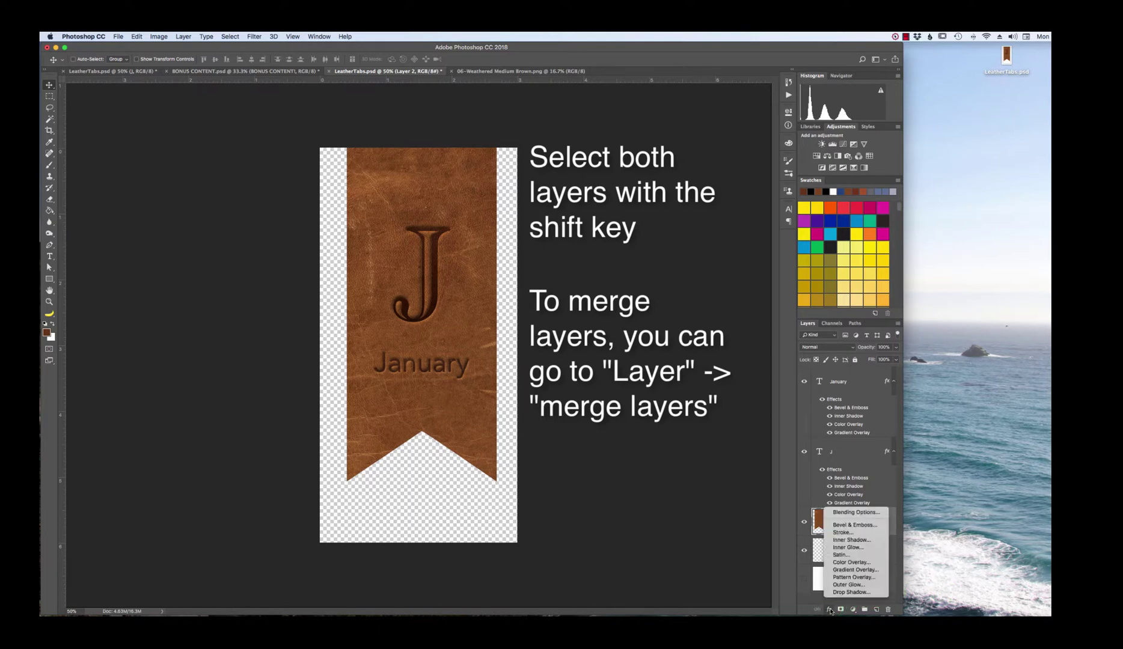
pyautogui.click(859, 512)
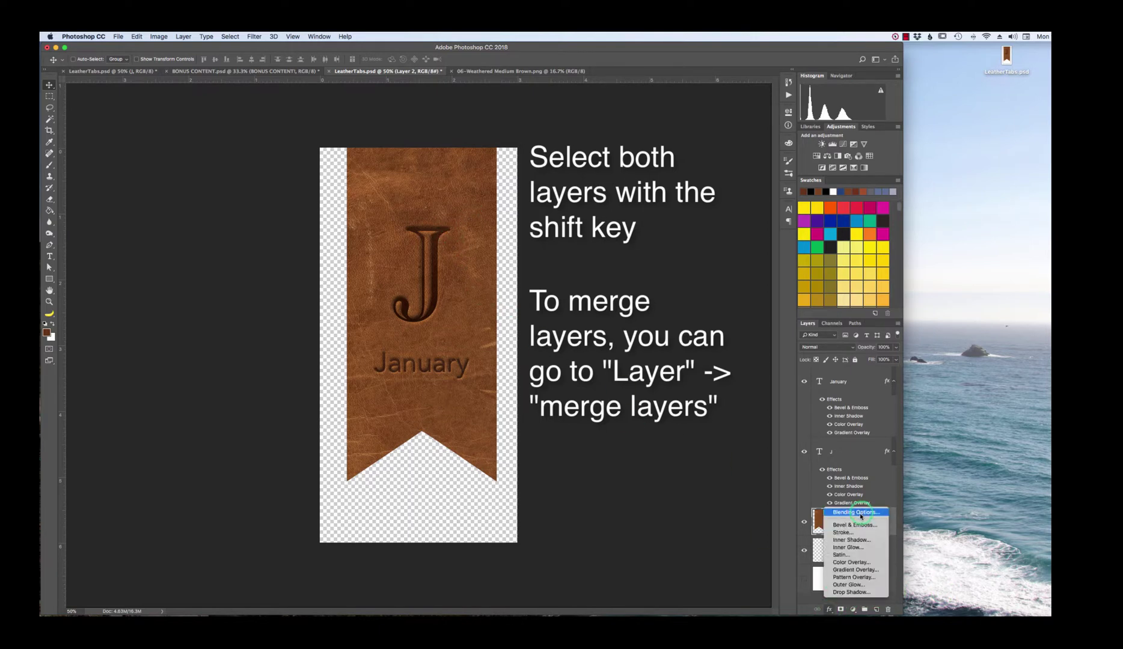
pyautogui.click(857, 524)
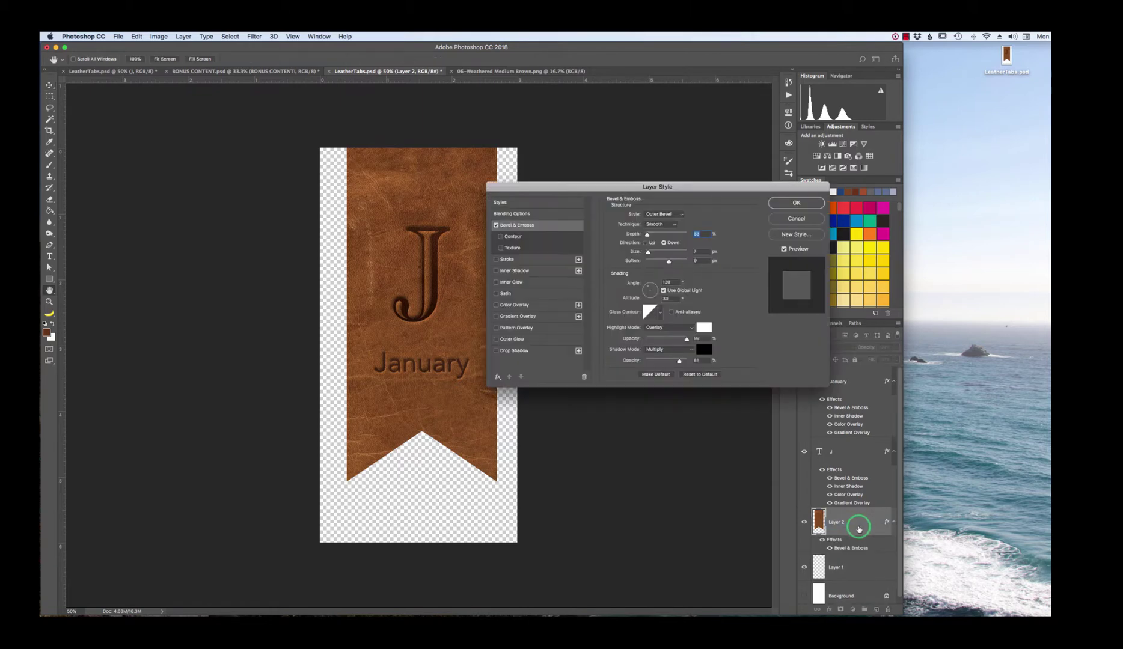
pyautogui.moveTo(644, 186); pyautogui.dragTo(705, 200)
pyautogui.click(708, 196)
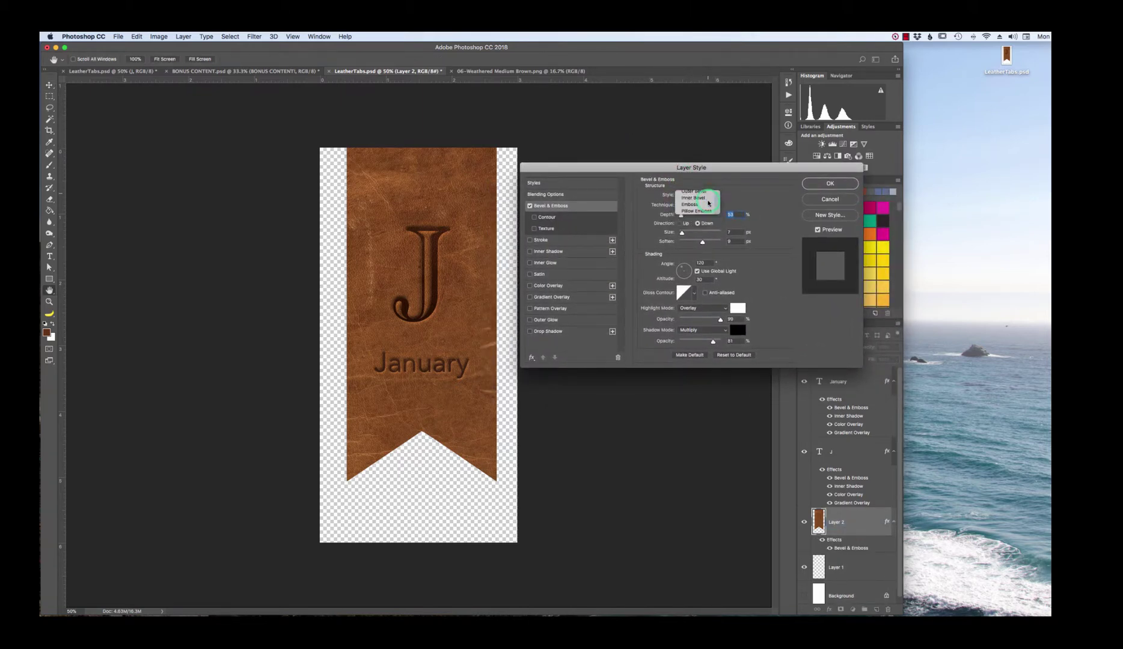
pyautogui.click(708, 205)
pyautogui.click(690, 216)
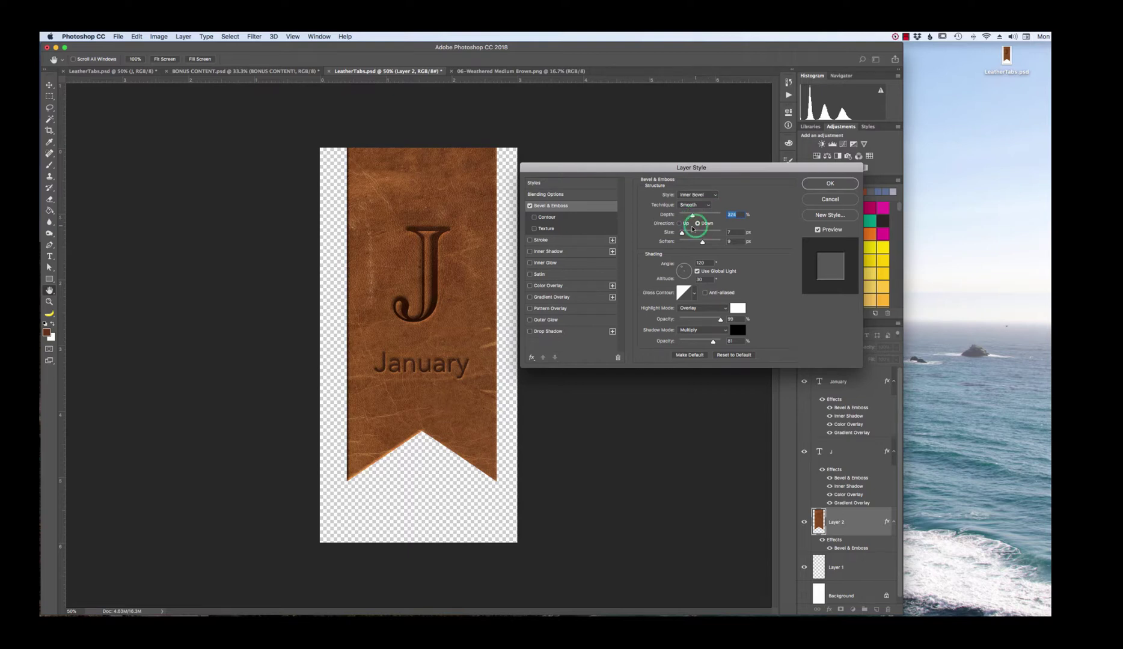
pyautogui.click(680, 224)
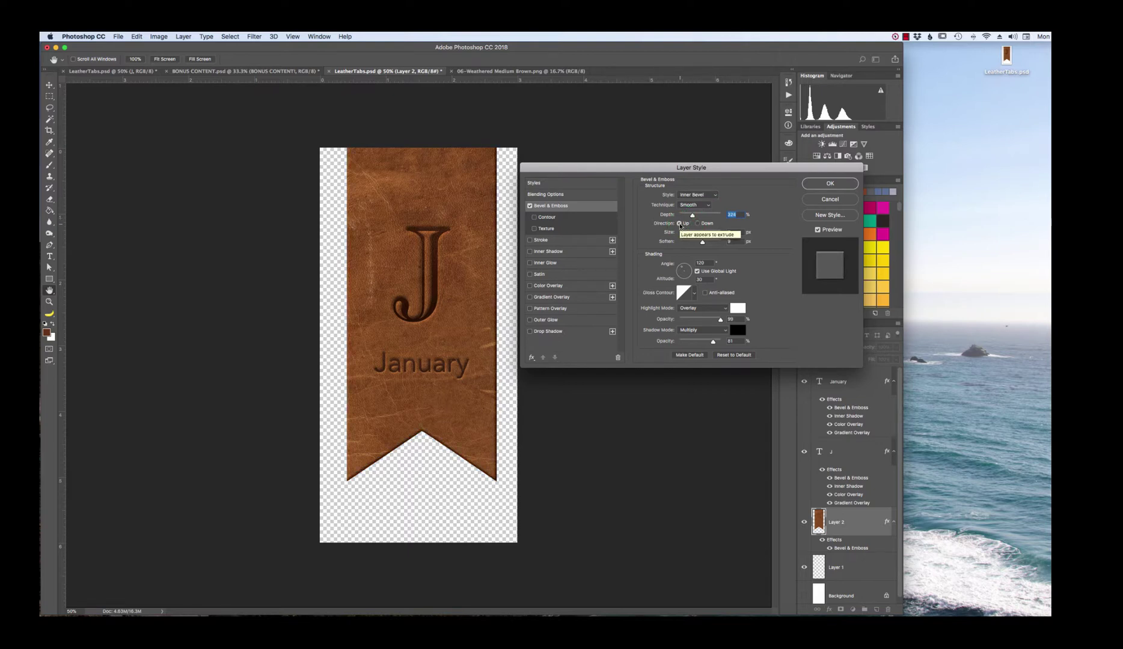
pyautogui.click(698, 224)
pyautogui.click(680, 223)
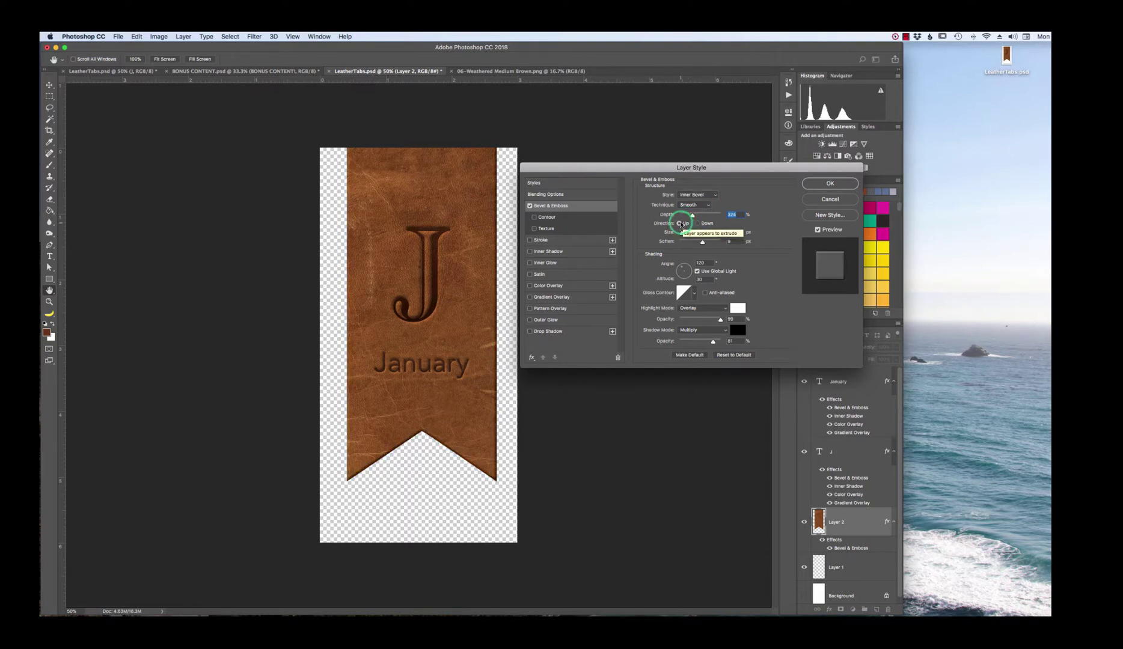
# - Increase the leather bevel's size and softening, reduce its highlight opacity and set shadow opacity to about 39%, and apply the style
pyautogui.click(476, 350)
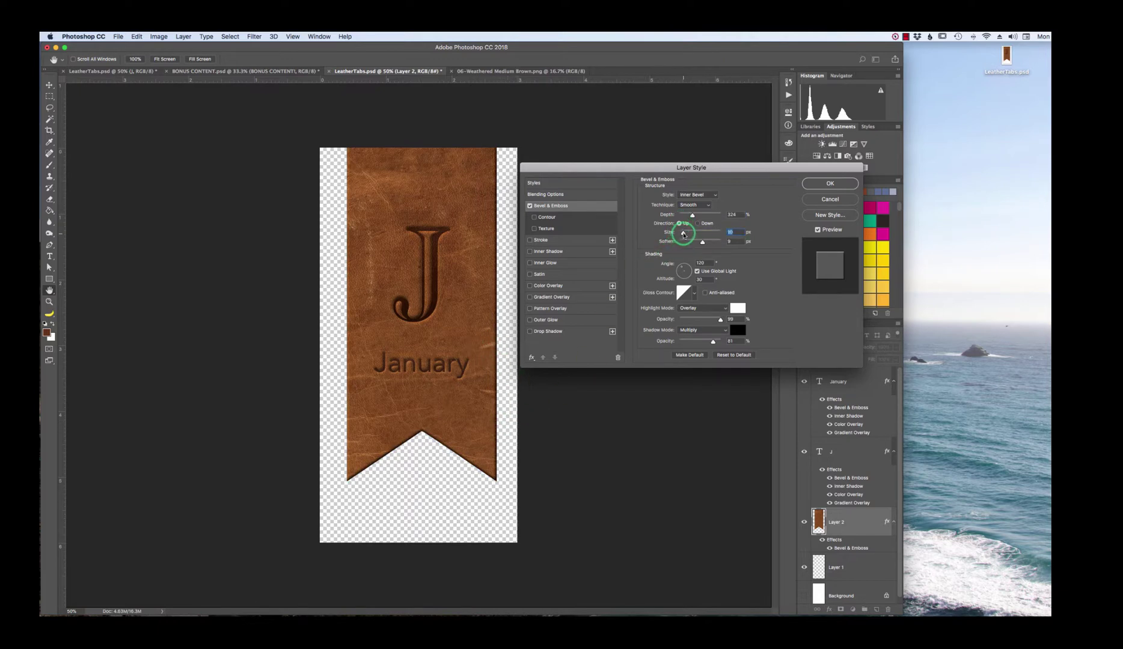
pyautogui.moveTo(683, 234); pyautogui.dragTo(682, 236)
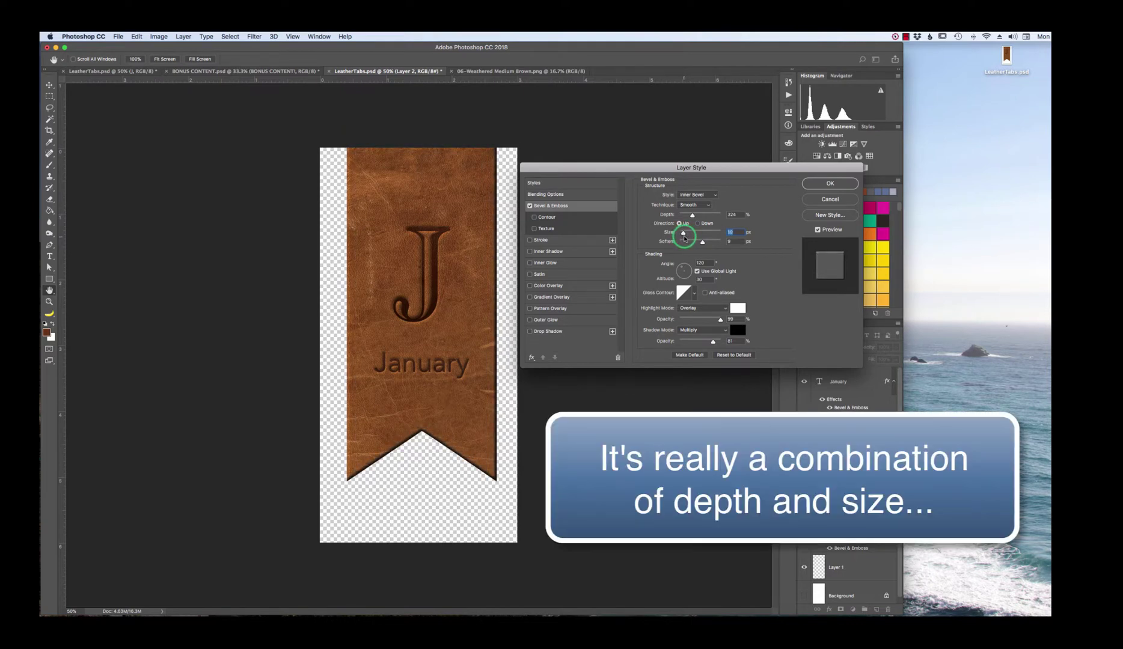
pyautogui.click(701, 242)
pyautogui.moveTo(696, 242); pyautogui.dragTo(713, 244)
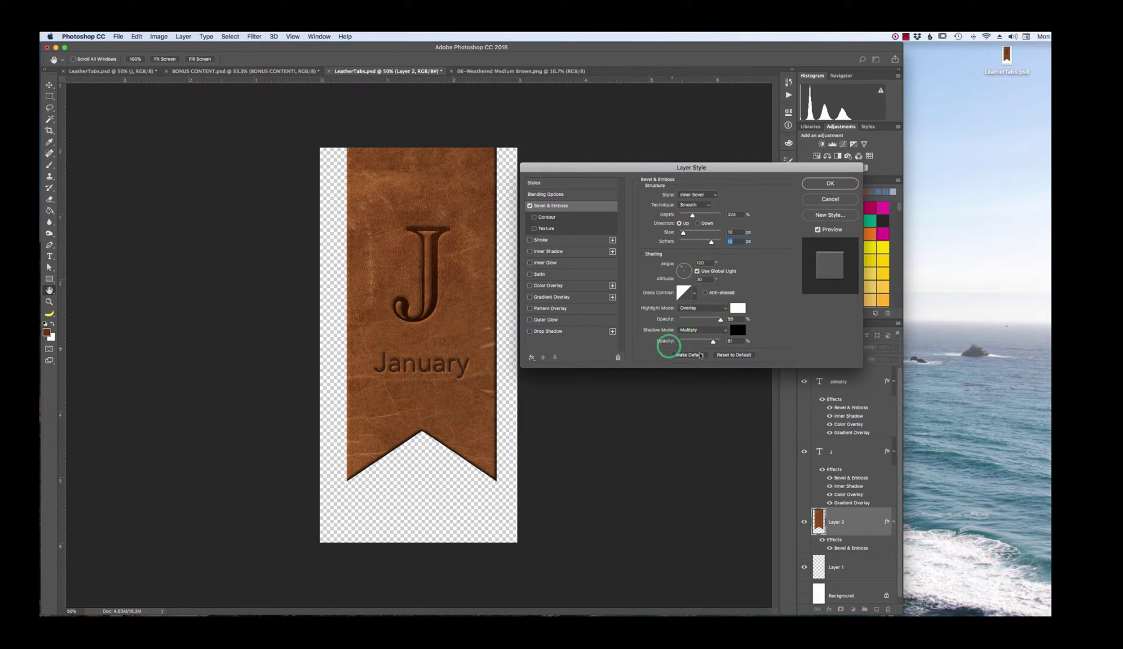
pyautogui.moveTo(712, 341)
pyautogui.mouseDown()
pyautogui.moveTo(685, 345)
pyautogui.moveTo(714, 321)
pyautogui.mouseUp()
pyautogui.moveTo(682, 233)
pyautogui.mouseDown()
pyautogui.moveTo(672, 236)
pyautogui.moveTo(684, 236)
pyautogui.mouseUp()
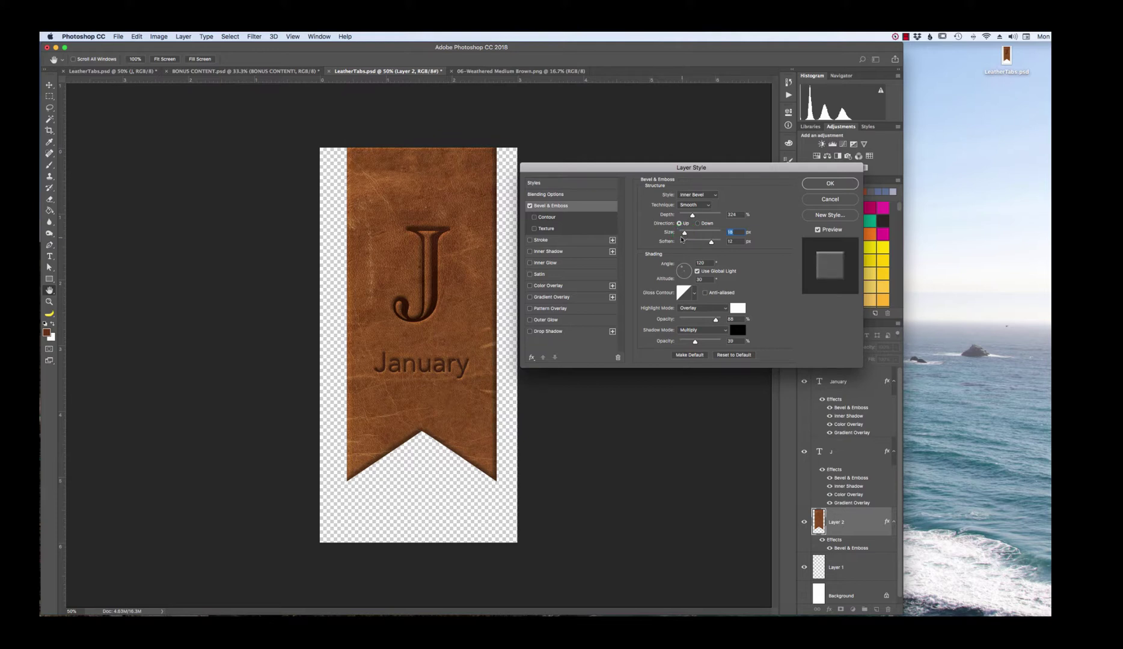
pyautogui.click(830, 184)
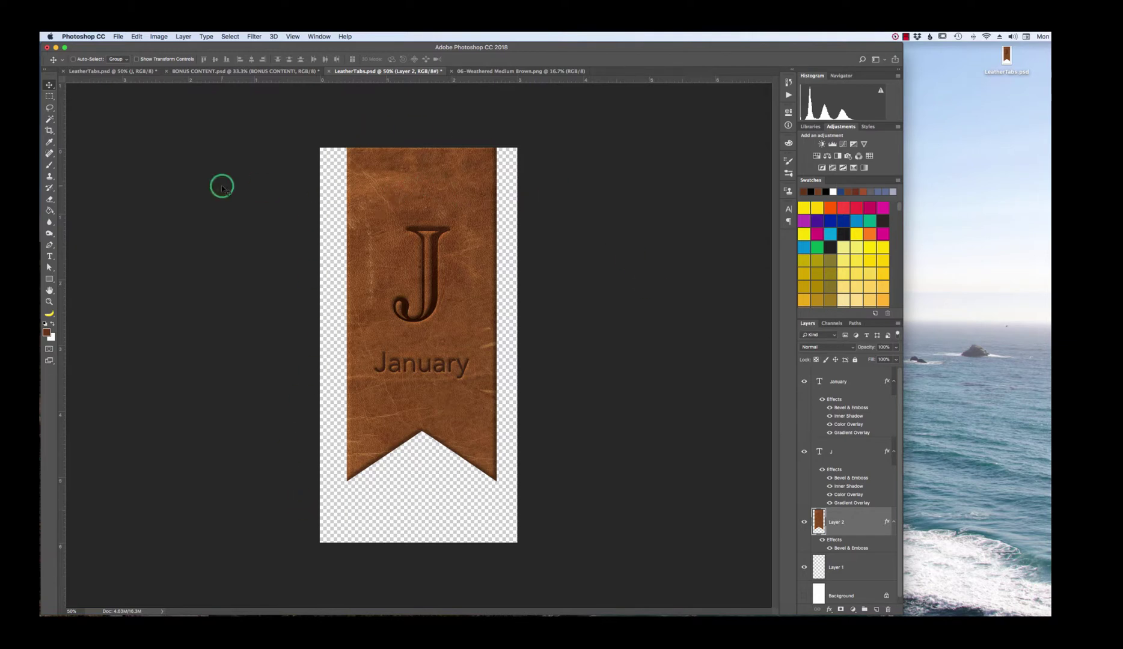
# - Save the tab to the Desktop as JanuaryTab in PNG format, using the large file size option
pyautogui.click(119, 36)
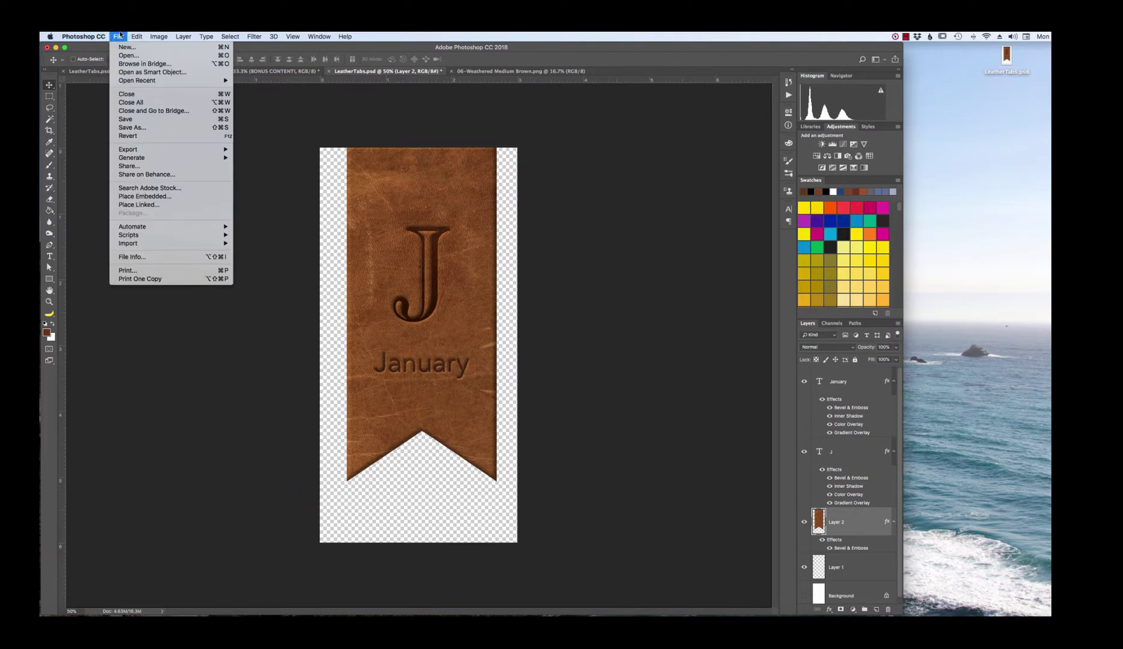
pyautogui.click(135, 128)
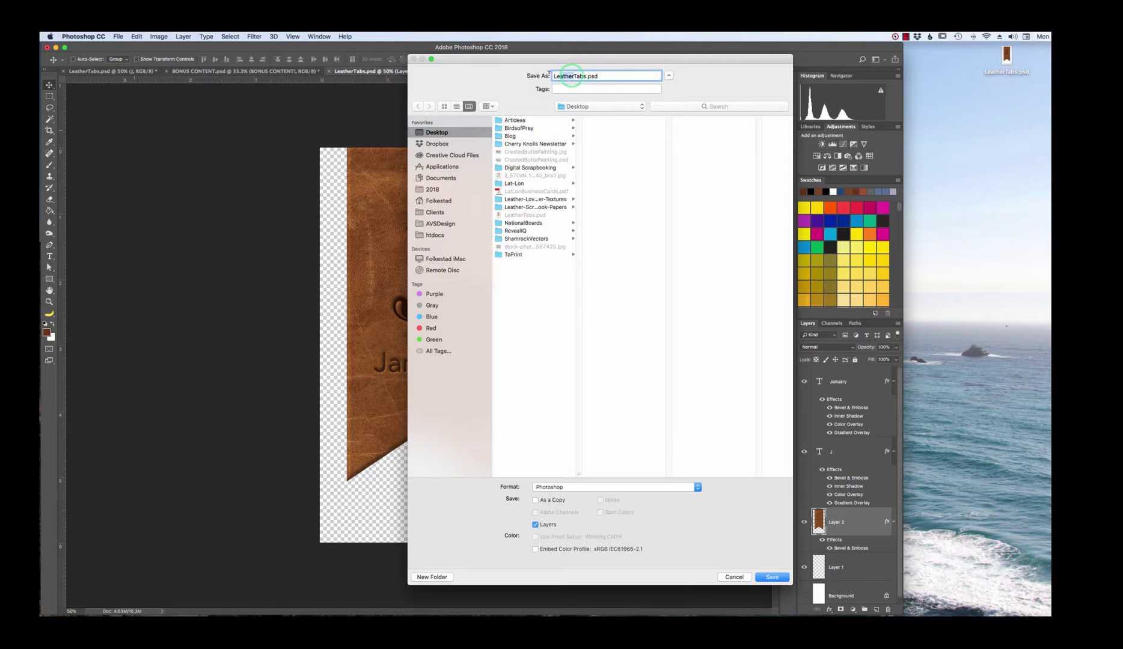
pyautogui.write('January')
pyautogui.click(603, 487)
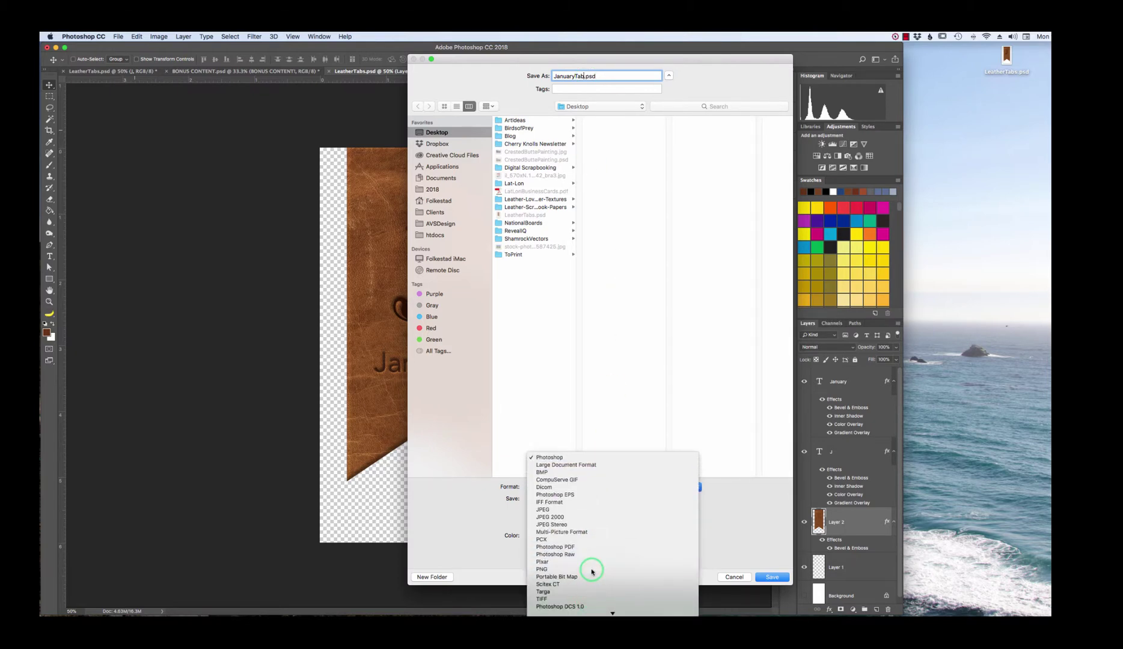
pyautogui.click(592, 570)
pyautogui.click(773, 577)
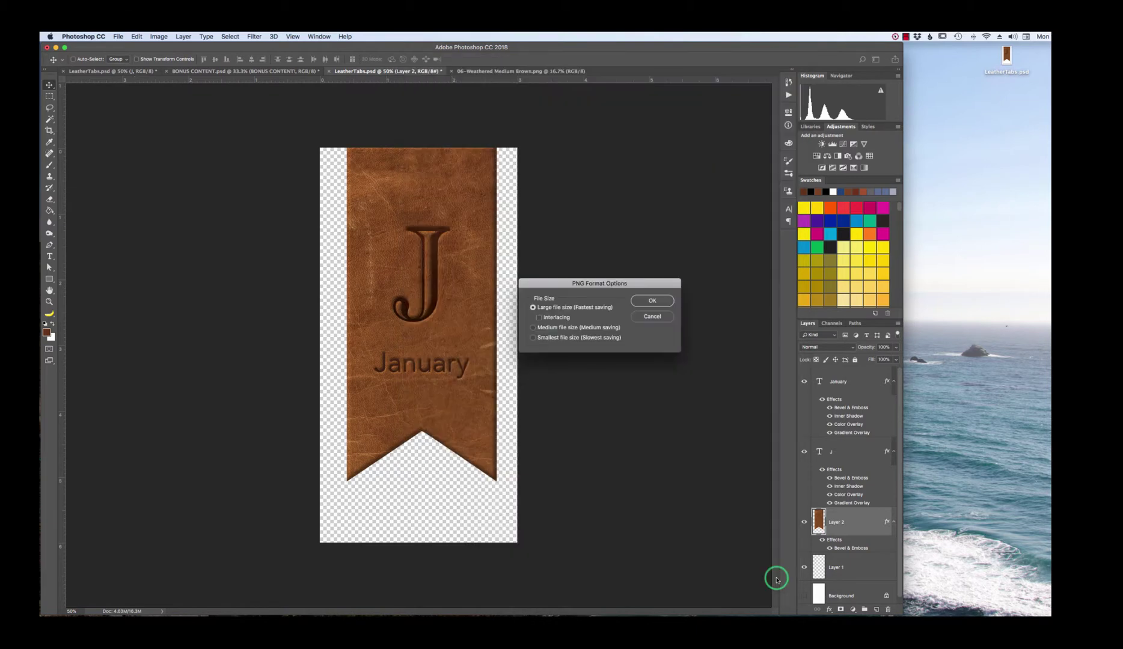
pyautogui.click(660, 303)
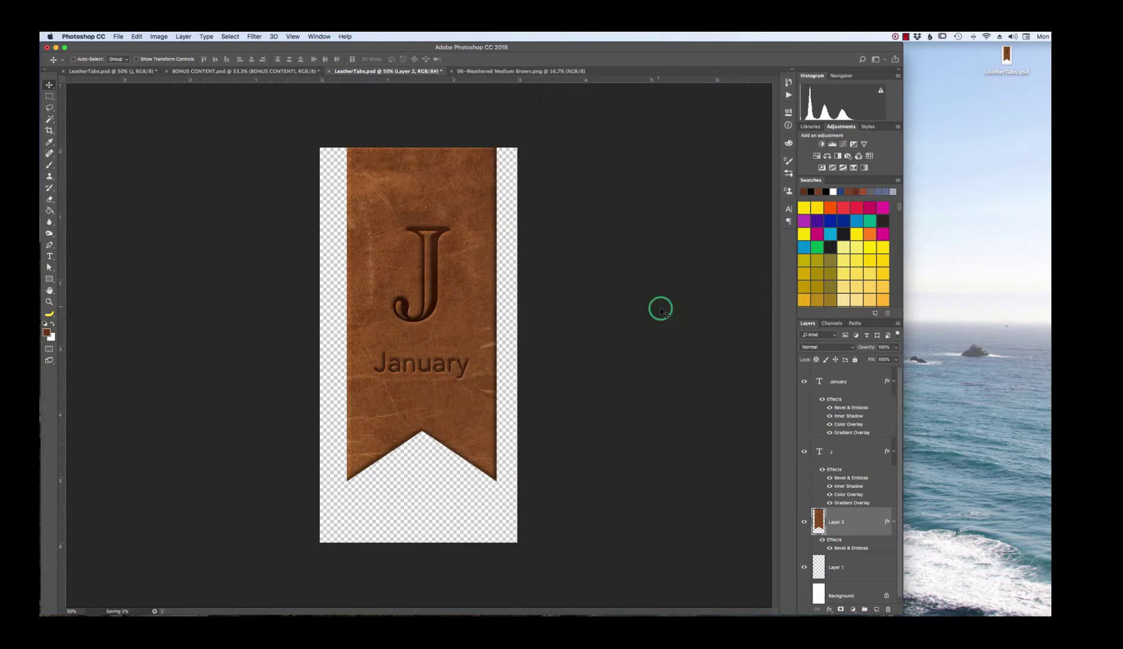
# - Browse the files available to open, going to the Tabs folder inside 2018 and Illustrations
pyautogui.click(116, 36)
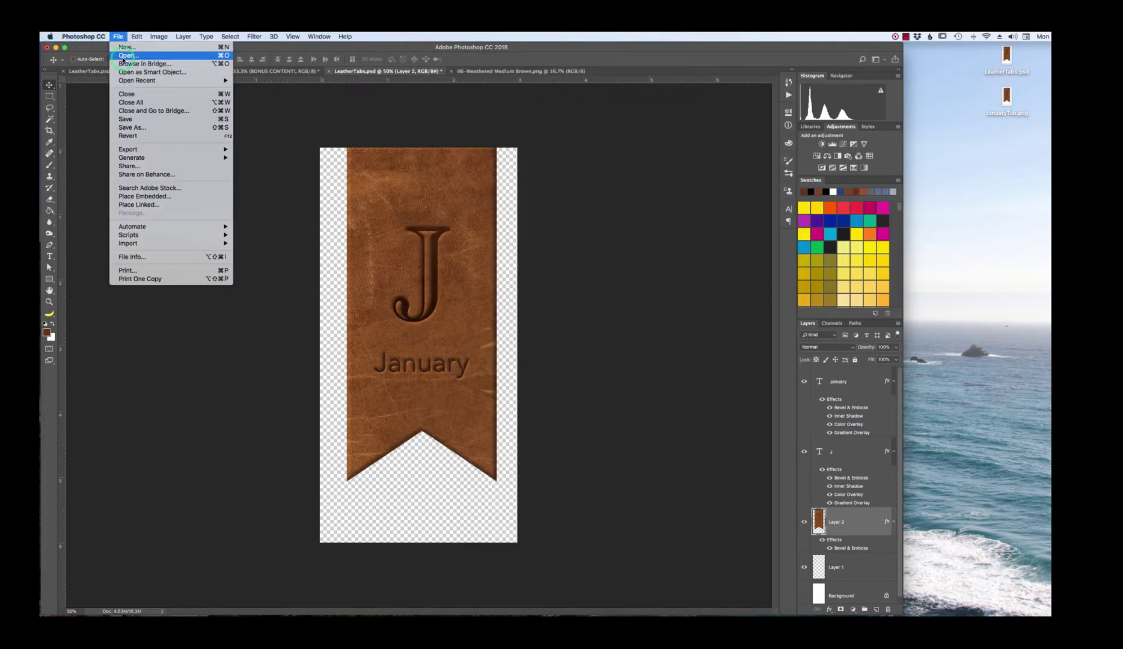
pyautogui.click(121, 52)
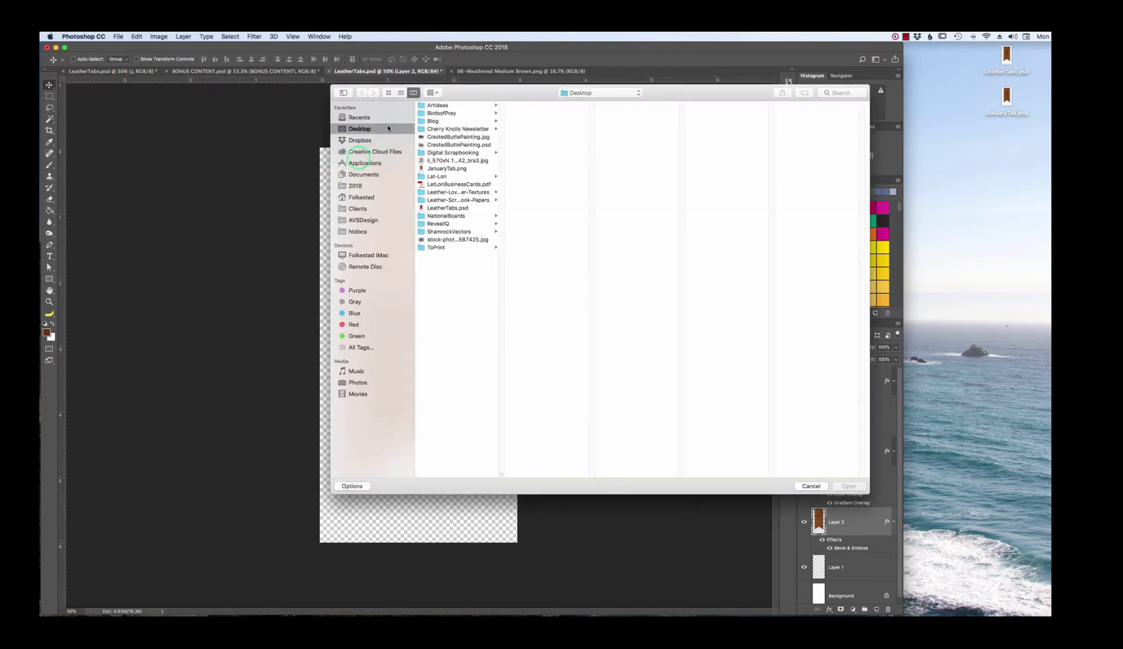
pyautogui.moveTo(468, 100); pyautogui.dragTo(318, 103)
pyautogui.click(211, 192)
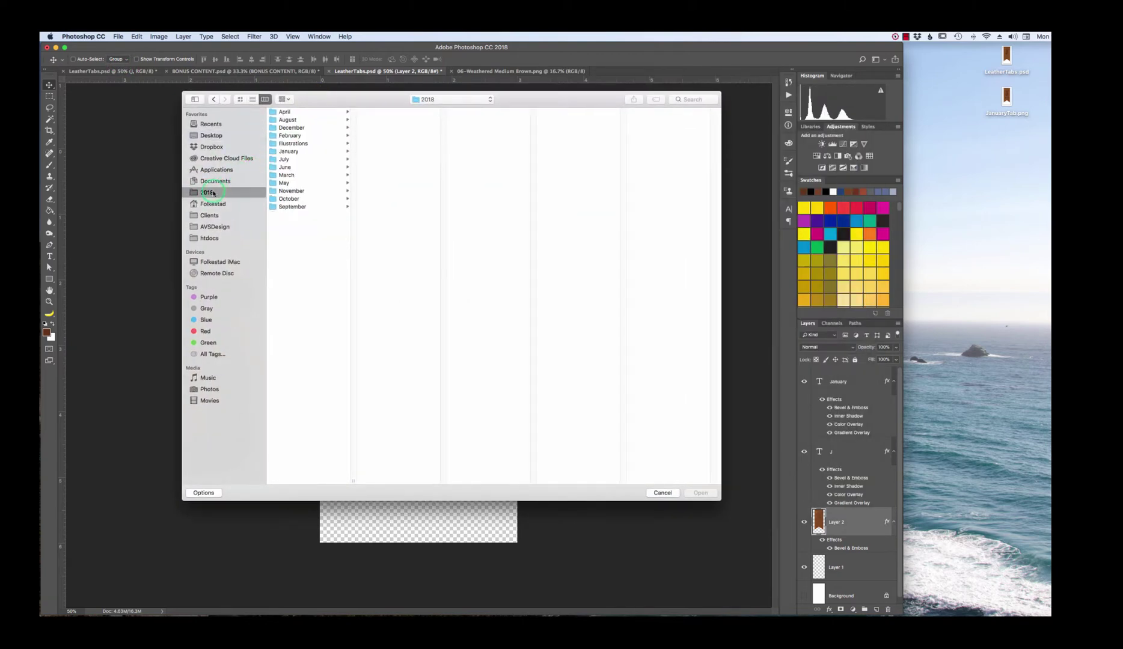
pyautogui.click(300, 143)
pyautogui.click(392, 120)
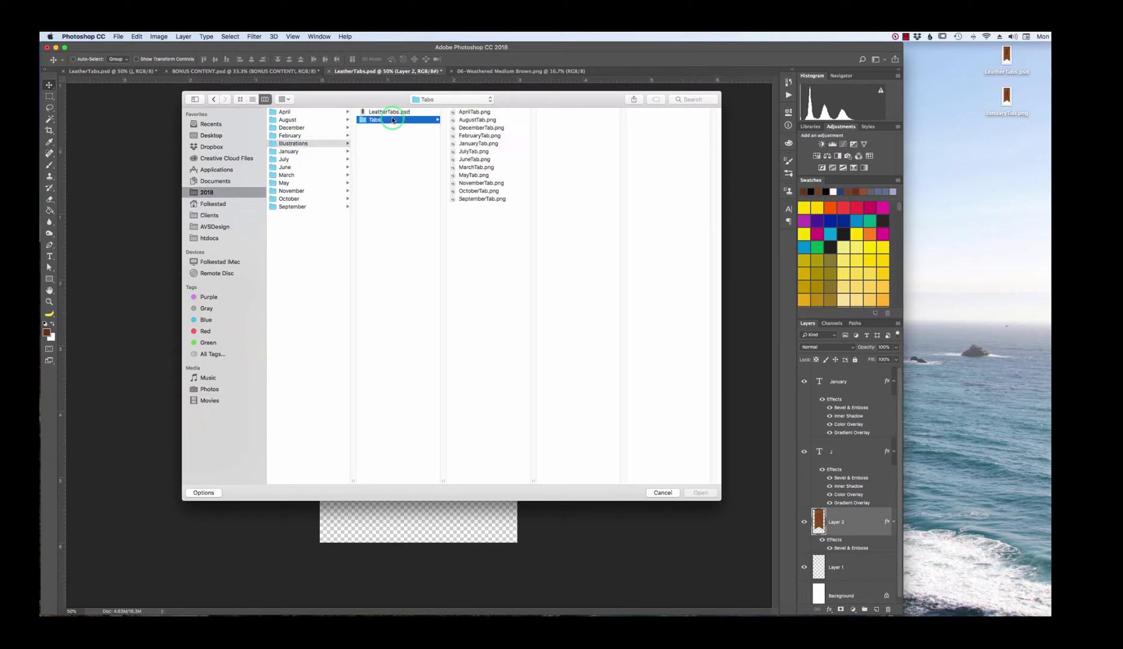
# - Preview the month tab PNG files from AprilTab.png through MarchTab.png, and leave the file browser without opening any
pyautogui.click(474, 114)
pyautogui.click(474, 120)
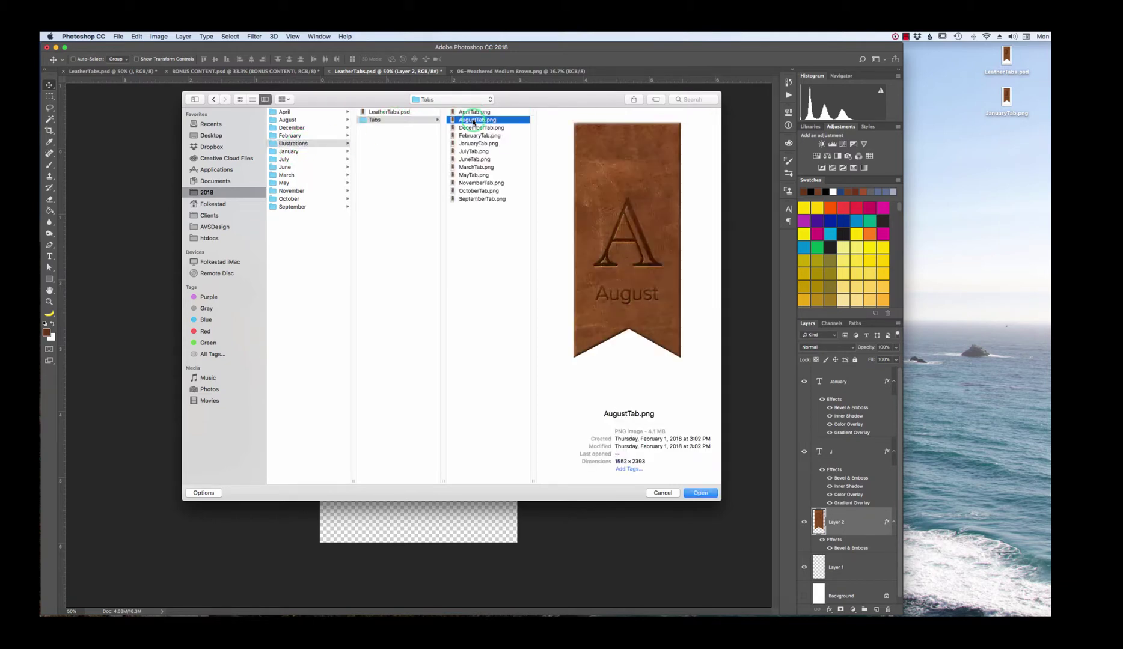
pyautogui.press('Down')
pyautogui.press('Down')
pyautogui.press('Down')
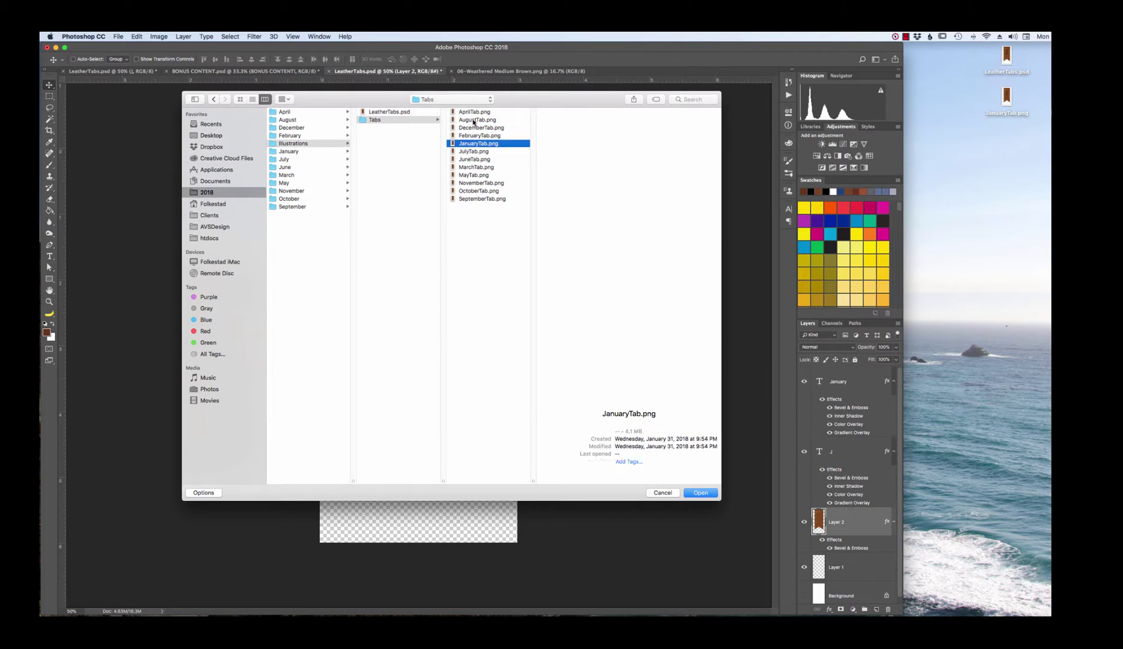
pyautogui.press('Down')
pyautogui.press('Down')
pyautogui.press('Down')
pyautogui.press('Down')
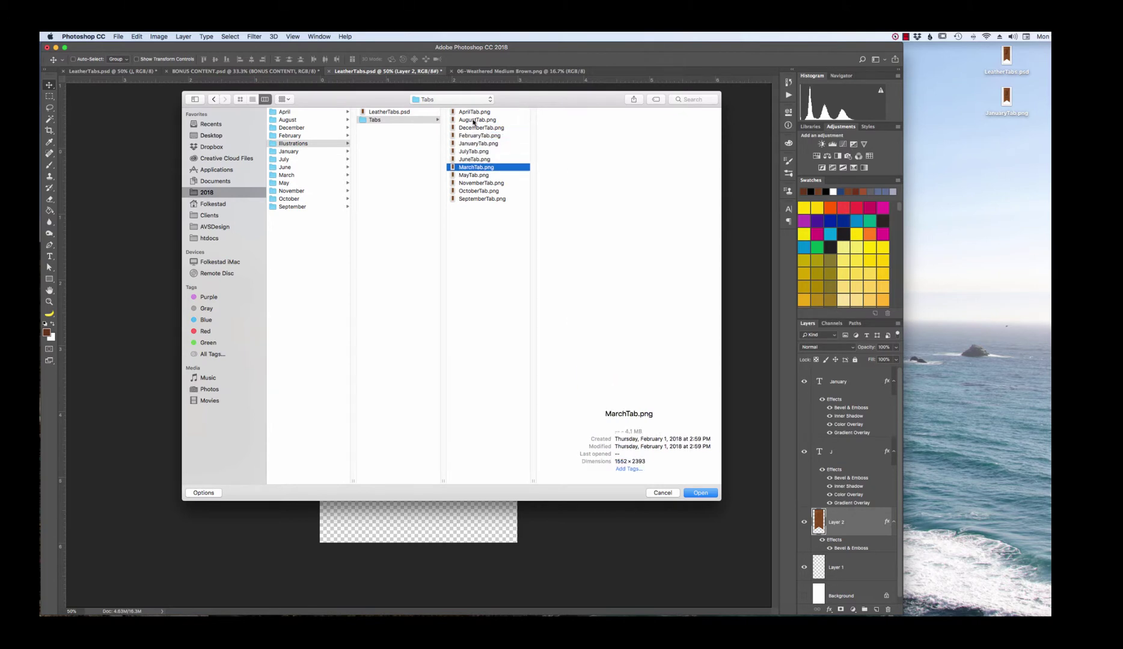
pyautogui.click(662, 492)
pyautogui.click(235, 110)
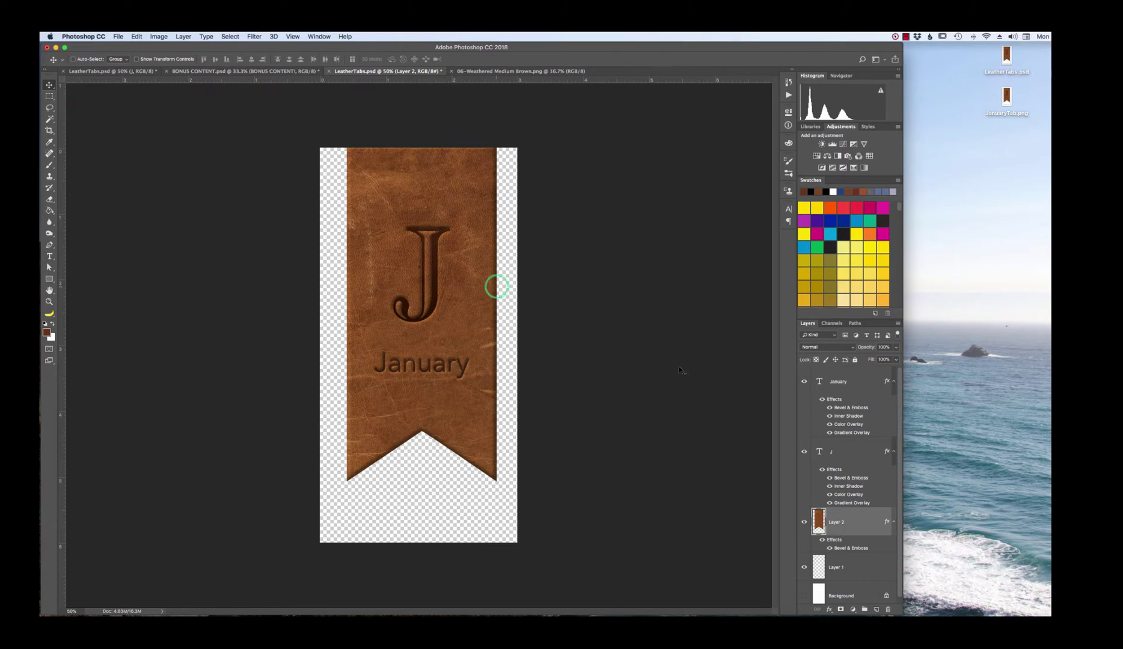
# - Replace the tooled letter J on the leather tab with the letter F
pyautogui.click(831, 384)
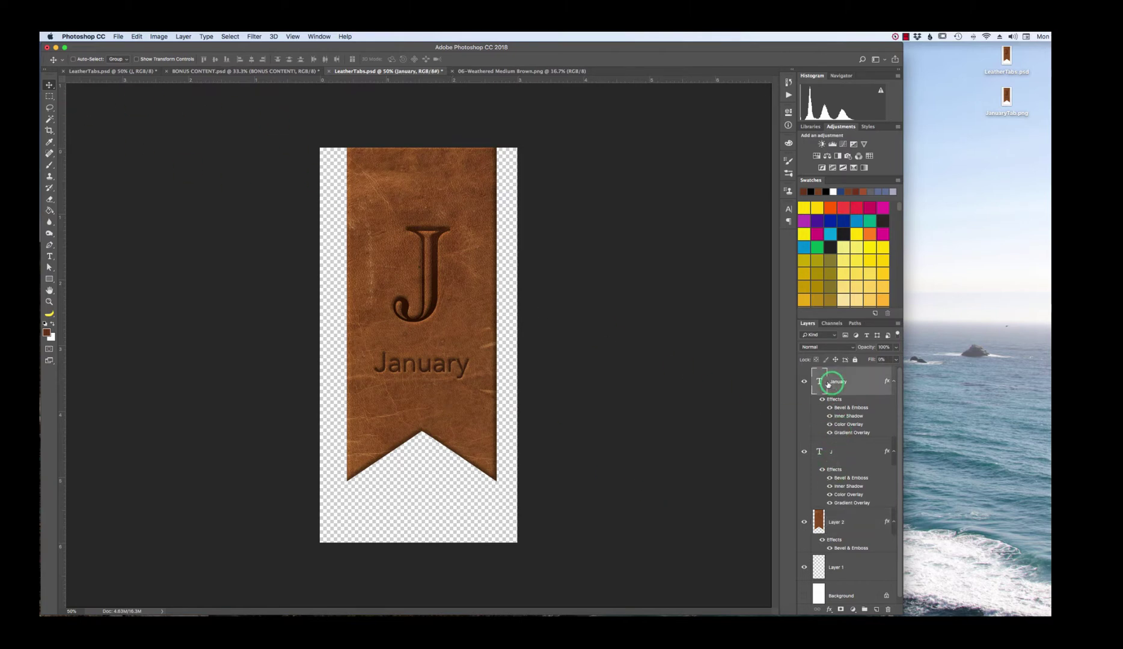
pyautogui.press('t')
pyautogui.doubleClick(438, 300)
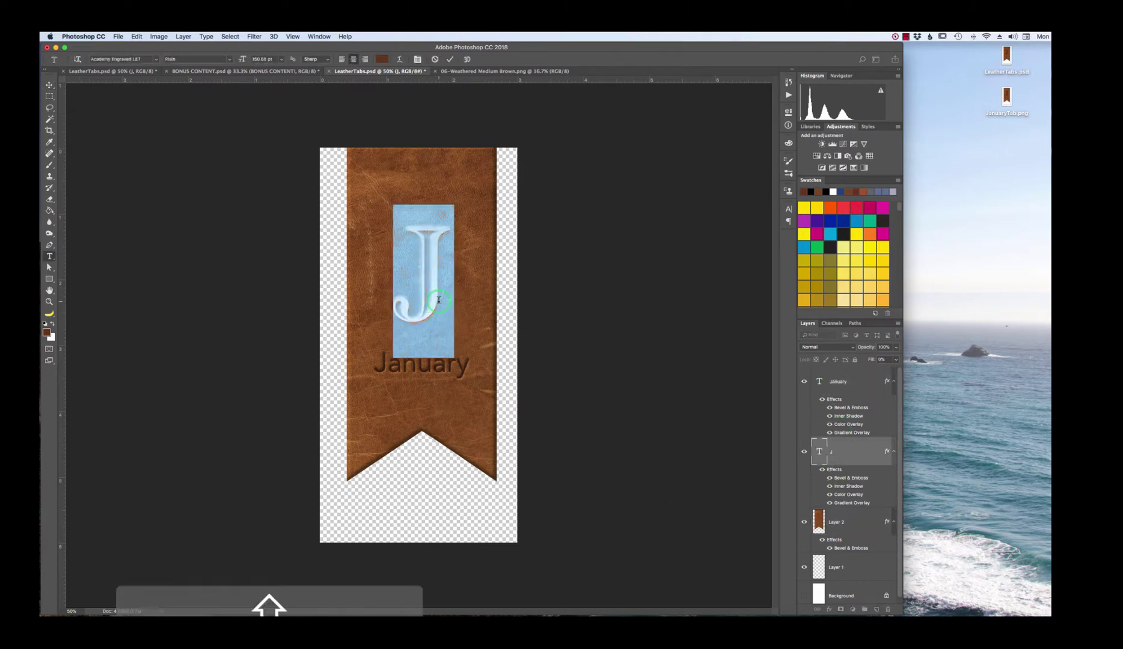
pyautogui.write('F')
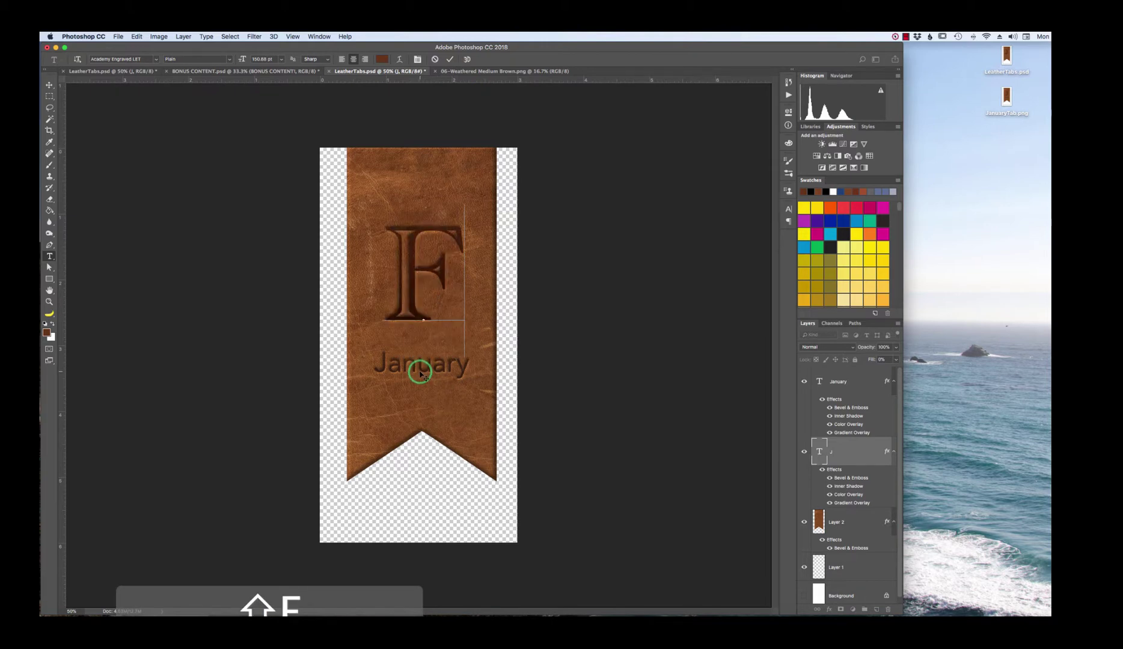
pyautogui.click(450, 59)
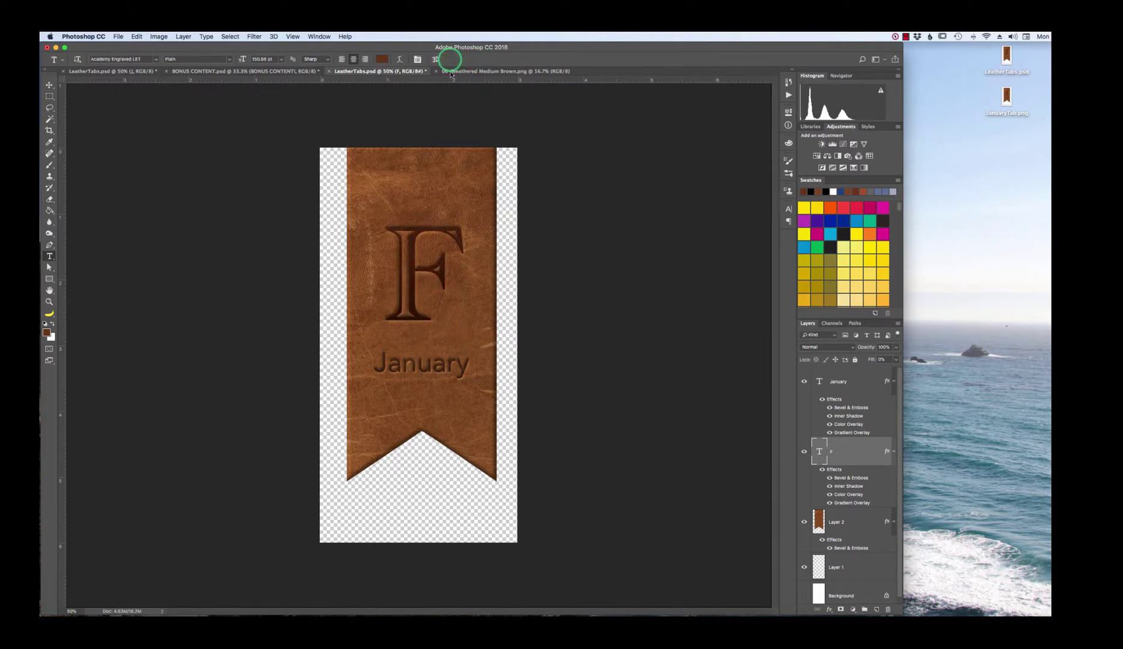
# - Replace the tooled text January with February
pyautogui.moveTo(387, 366); pyautogui.dragTo(473, 381)
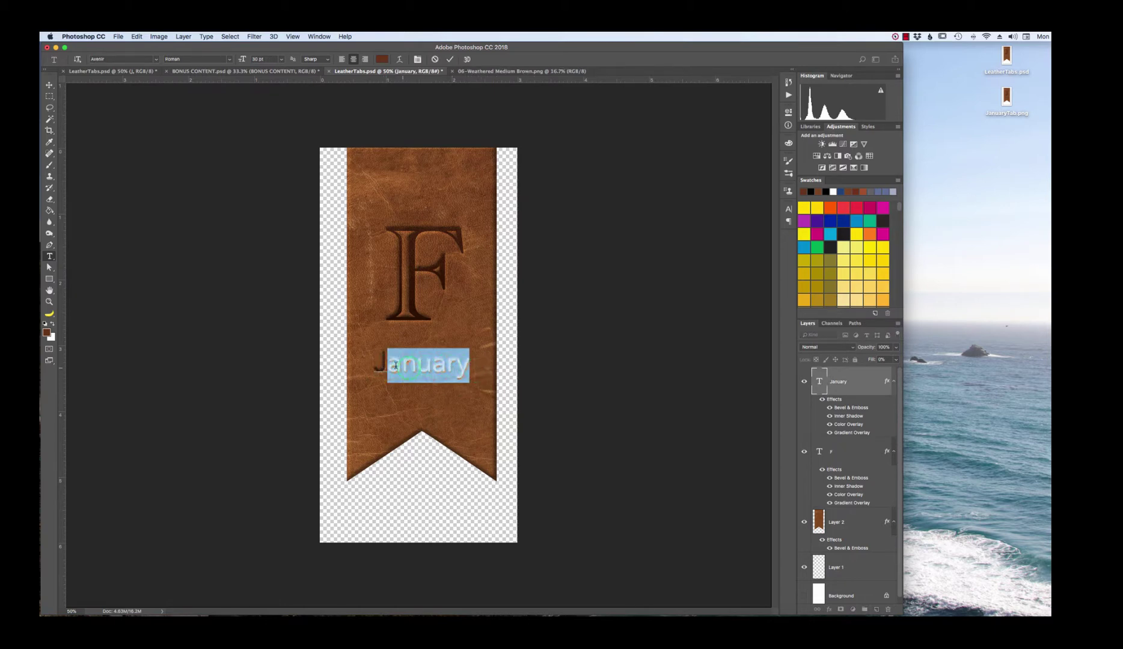
pyautogui.moveTo(378, 368); pyautogui.dragTo(484, 369)
pyautogui.write('February')
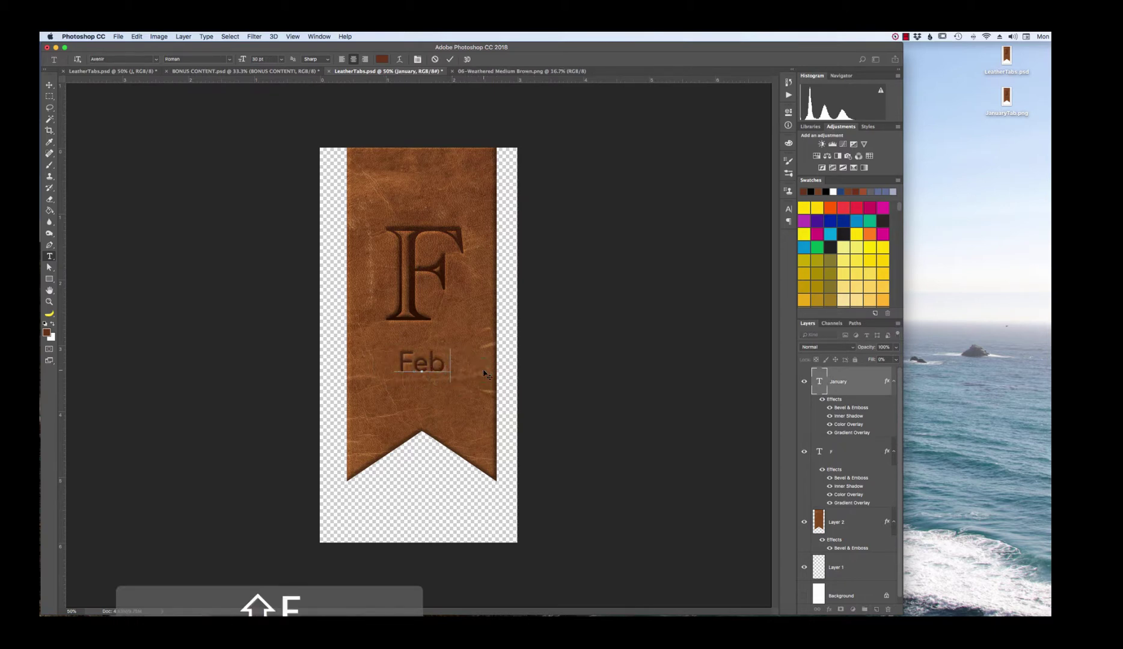
pyautogui.click(449, 59)
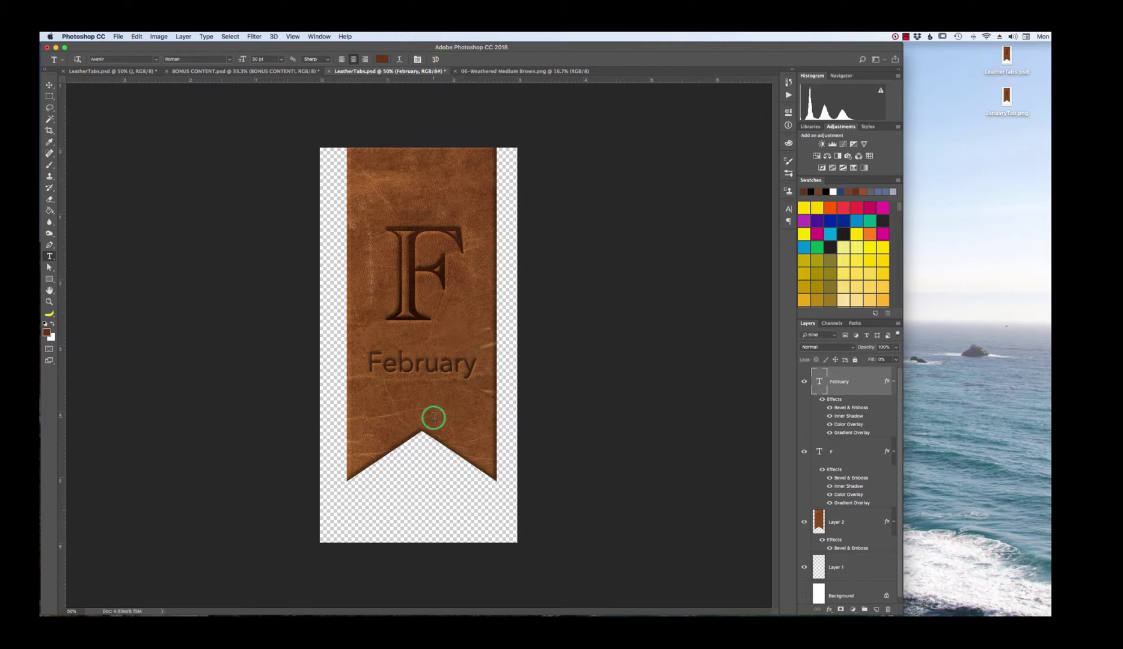
# - Align the February text, the F and the leather Layer 2 by their horizontal centres
pyautogui.keyDown('shift'); pyautogui.click(842, 451); pyautogui.keyUp('shift')
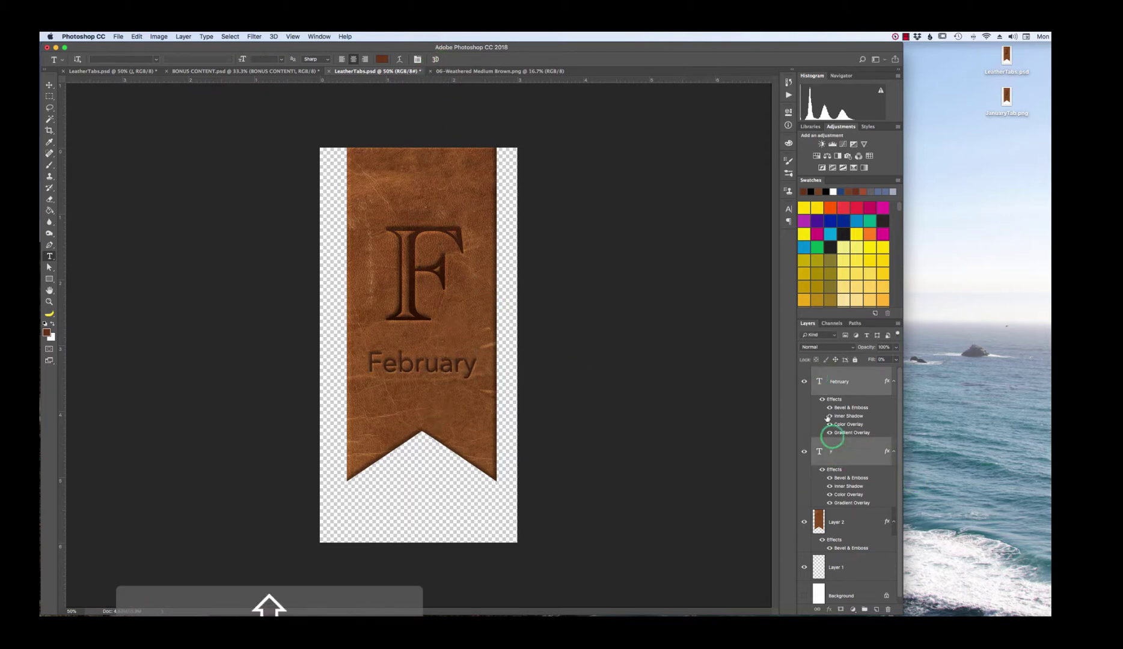
pyautogui.keyDown('shift'); pyautogui.click(837, 520); pyautogui.keyUp('shift')
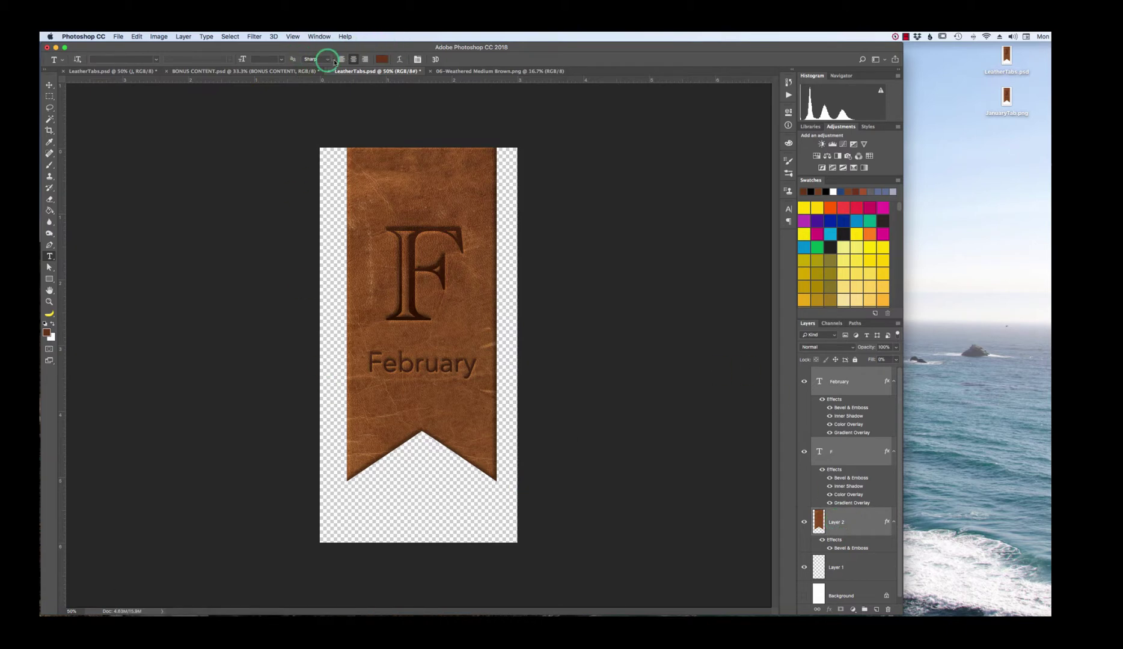
pyautogui.click(50, 87)
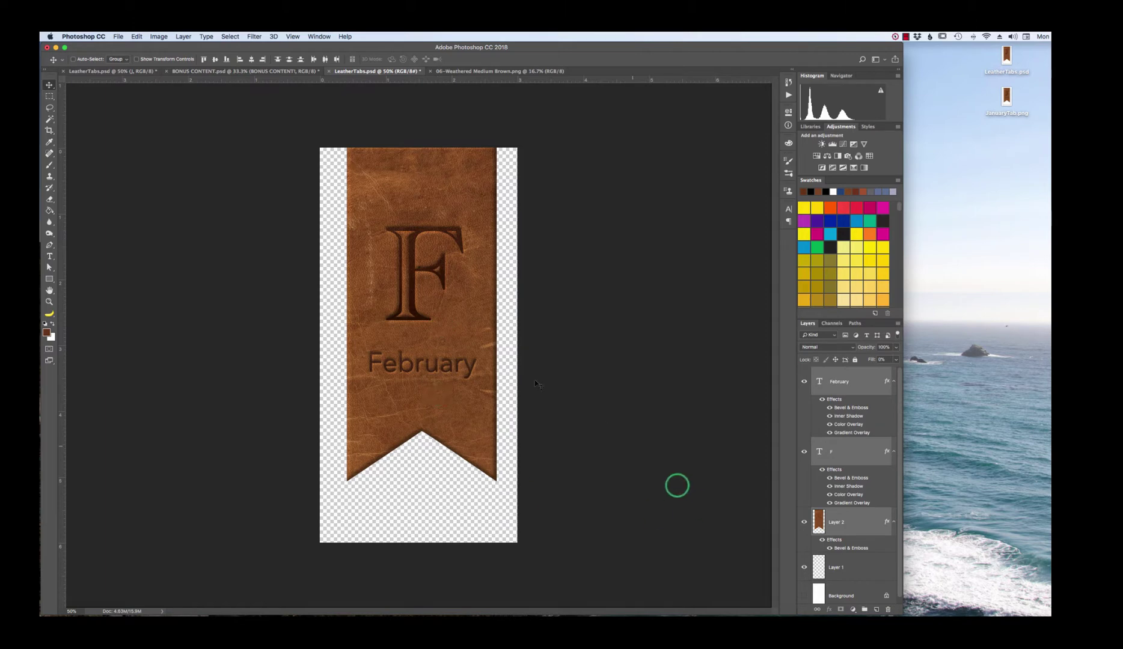
pyautogui.click(832, 520)
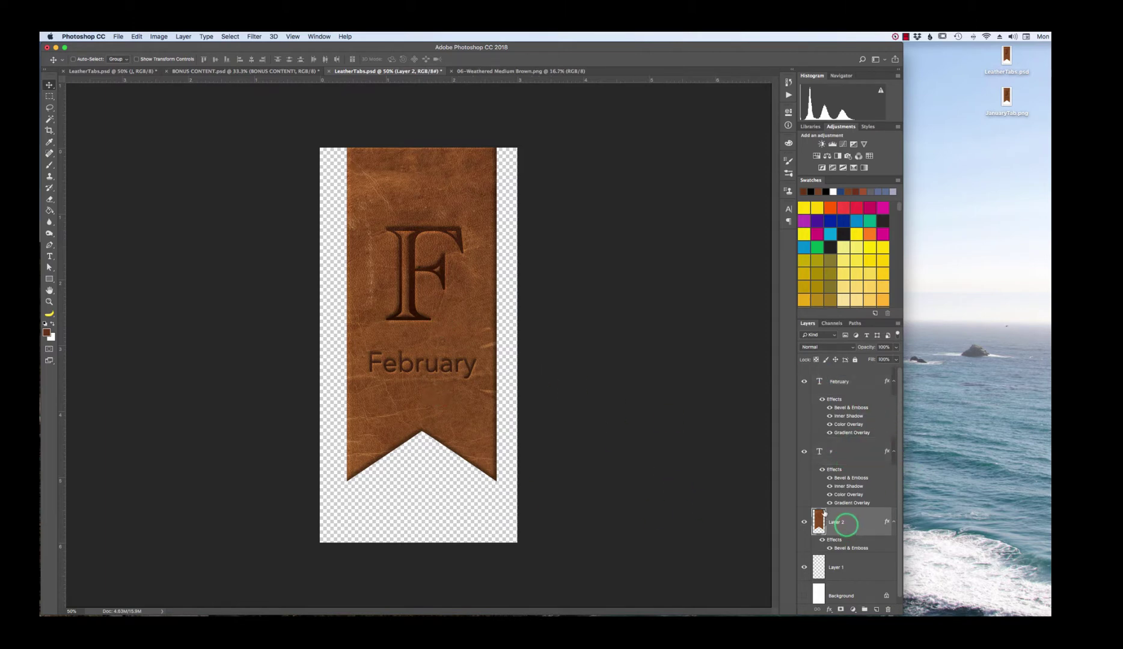
pyautogui.keyDown('shift'); pyautogui.click(839, 381); pyautogui.keyUp('shift')
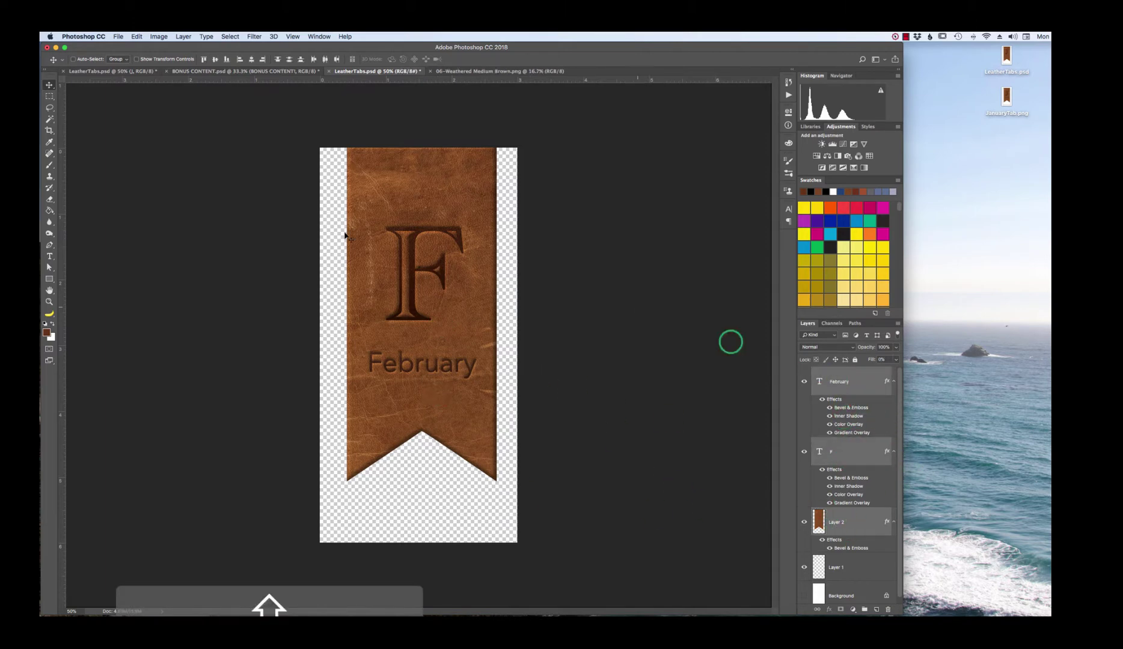
pyautogui.click(251, 59)
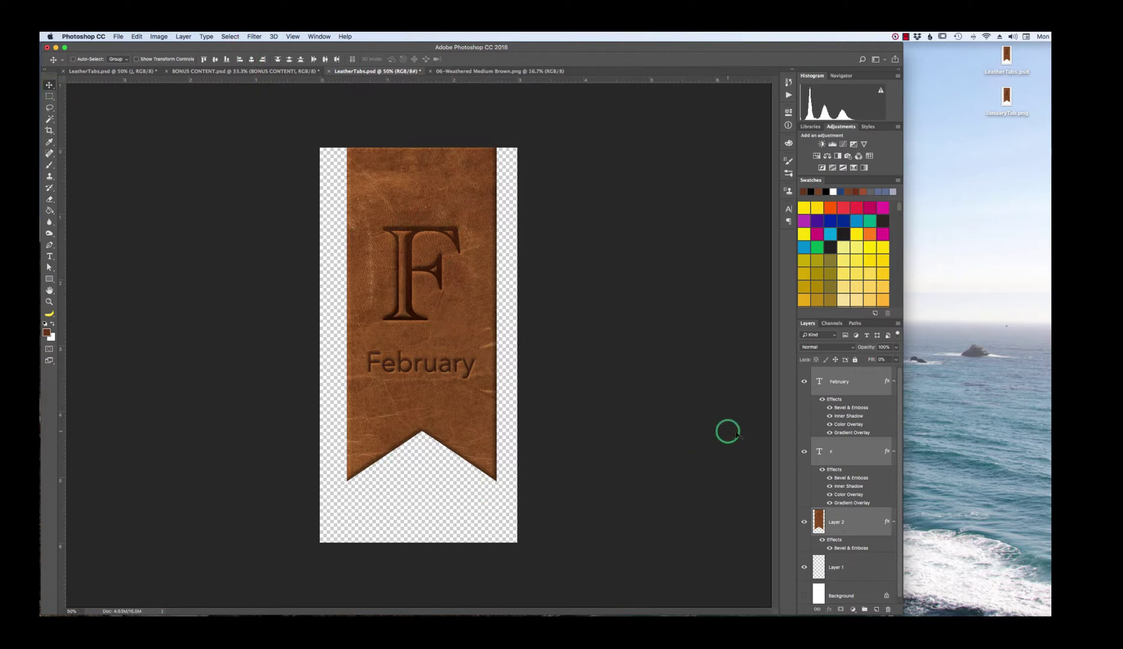
# - Nudge the letter F slightly to the right so it looks optically centred above February
pyautogui.click(841, 451)
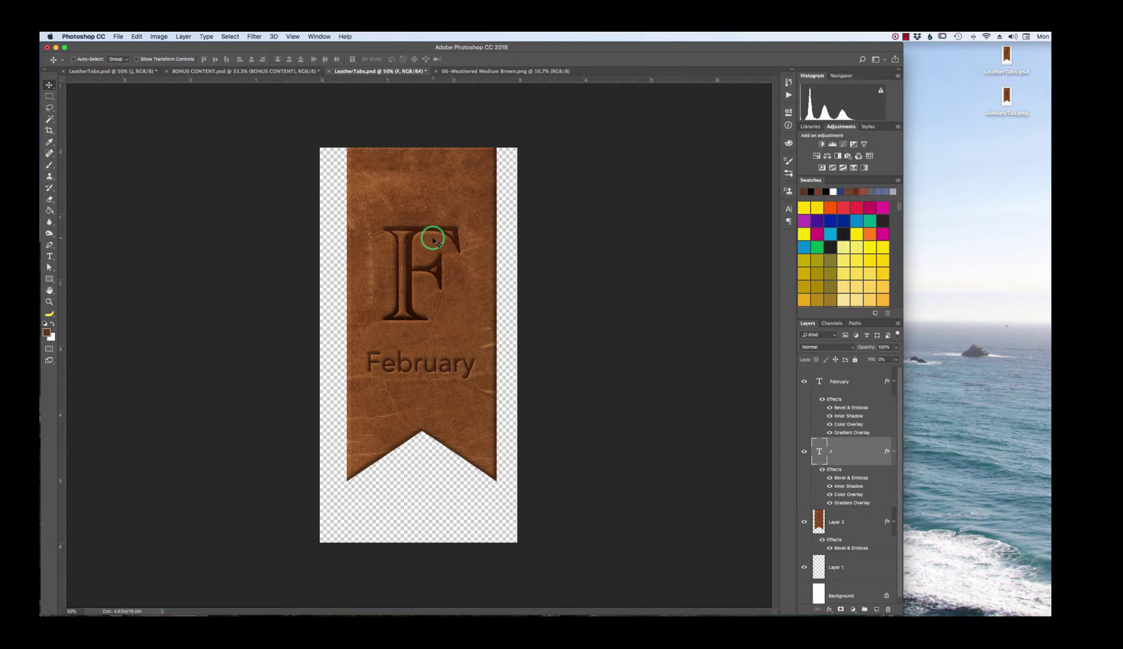
pyautogui.press('Right')
pyautogui.press('Right')
pyautogui.press('Right')
pyautogui.press('Right')
pyautogui.press('Right')
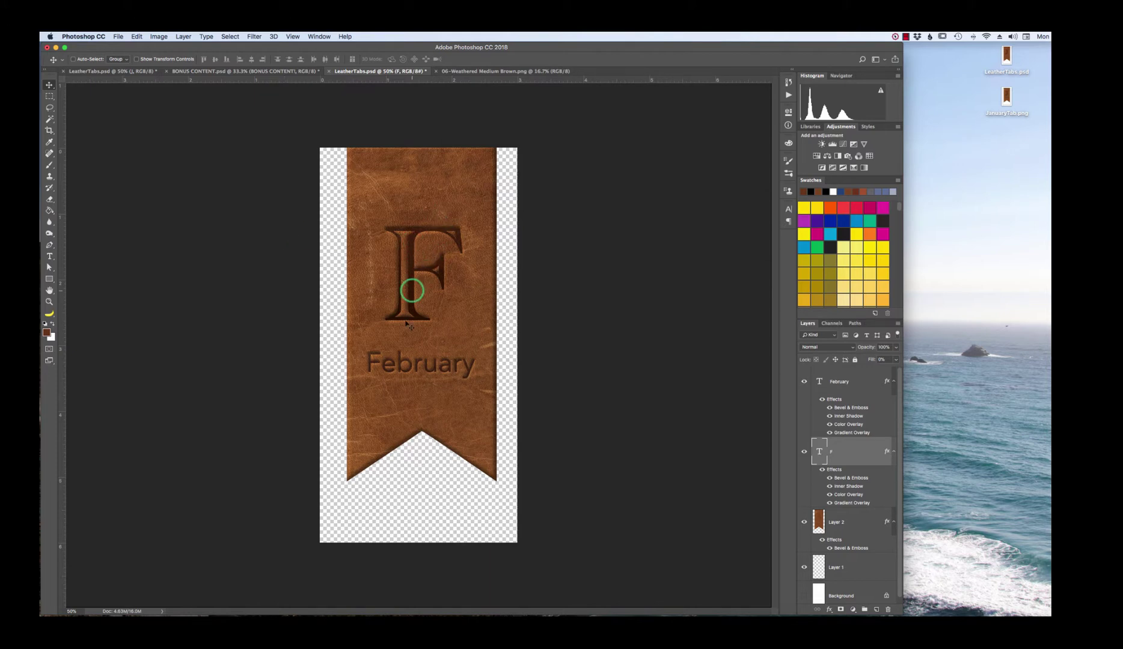
pyautogui.click(119, 36)
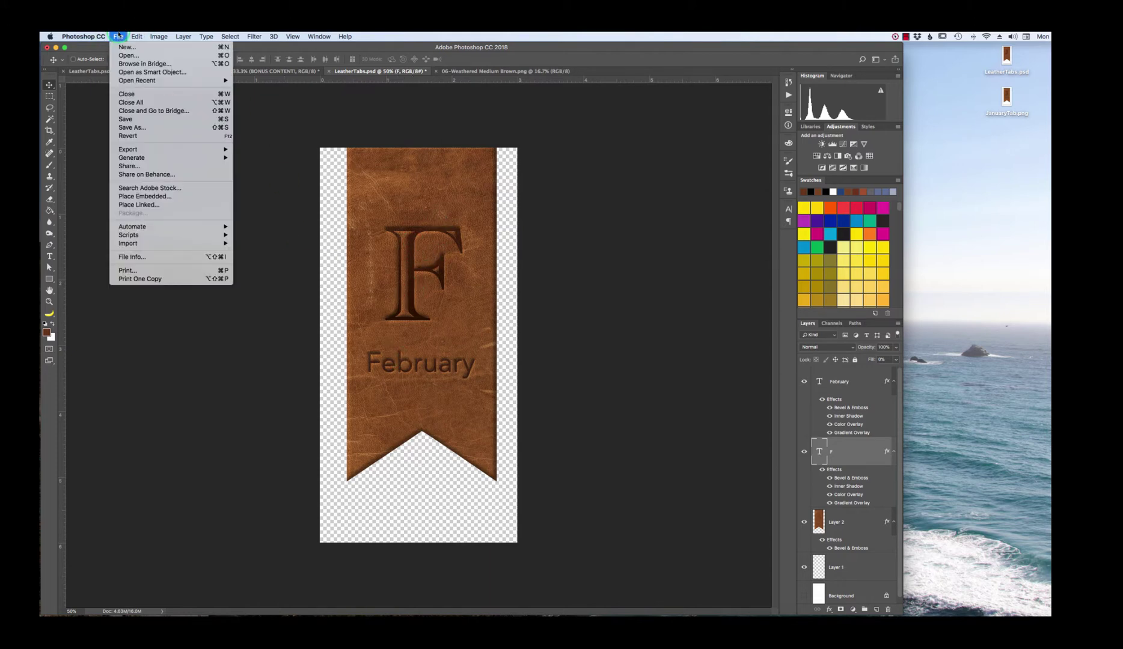
pyautogui.click(123, 127)
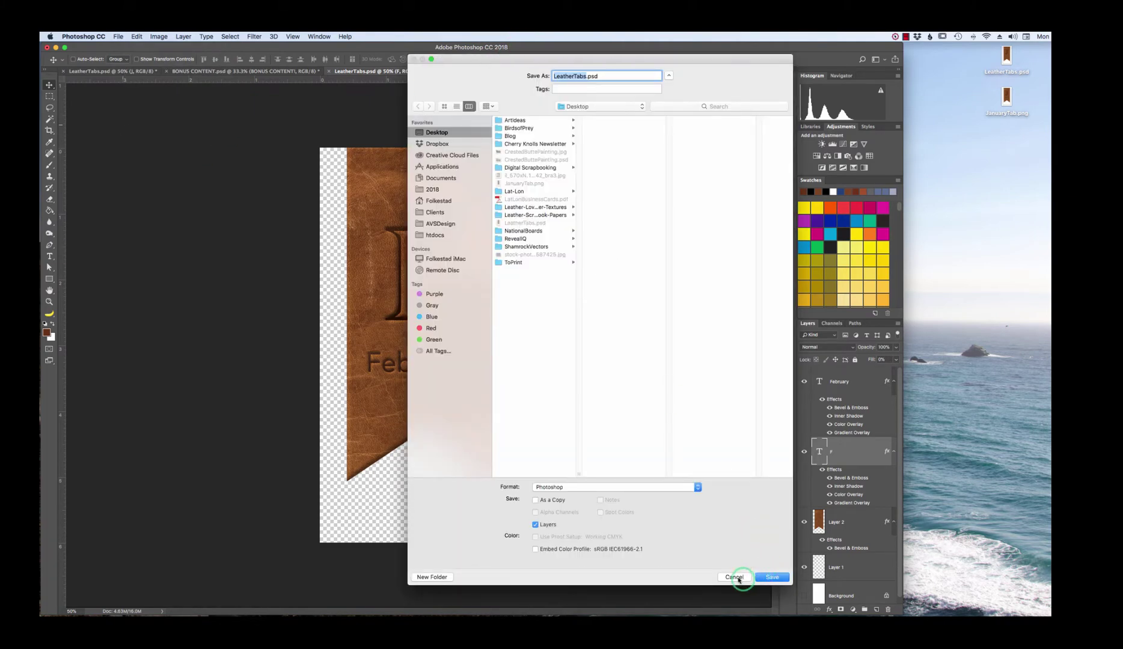
pyautogui.click(734, 576)
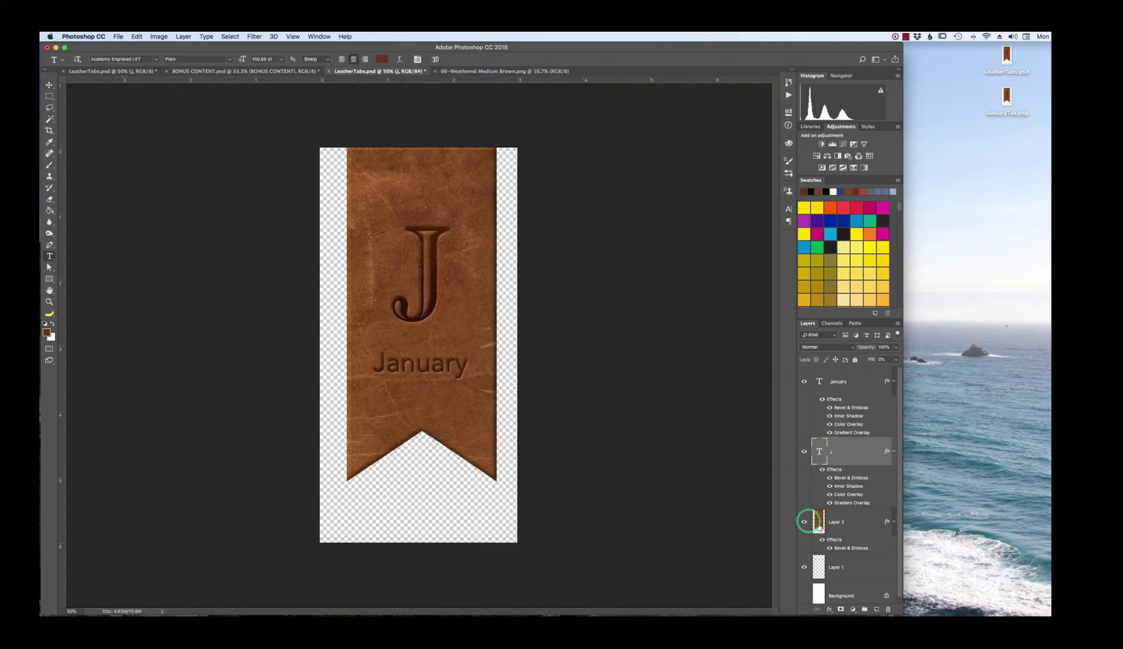
# - Draw a brown snowflake custom shape directly above leather Layer 2, to the upper left of the J, and move it up slightly
pyautogui.click(816, 523)
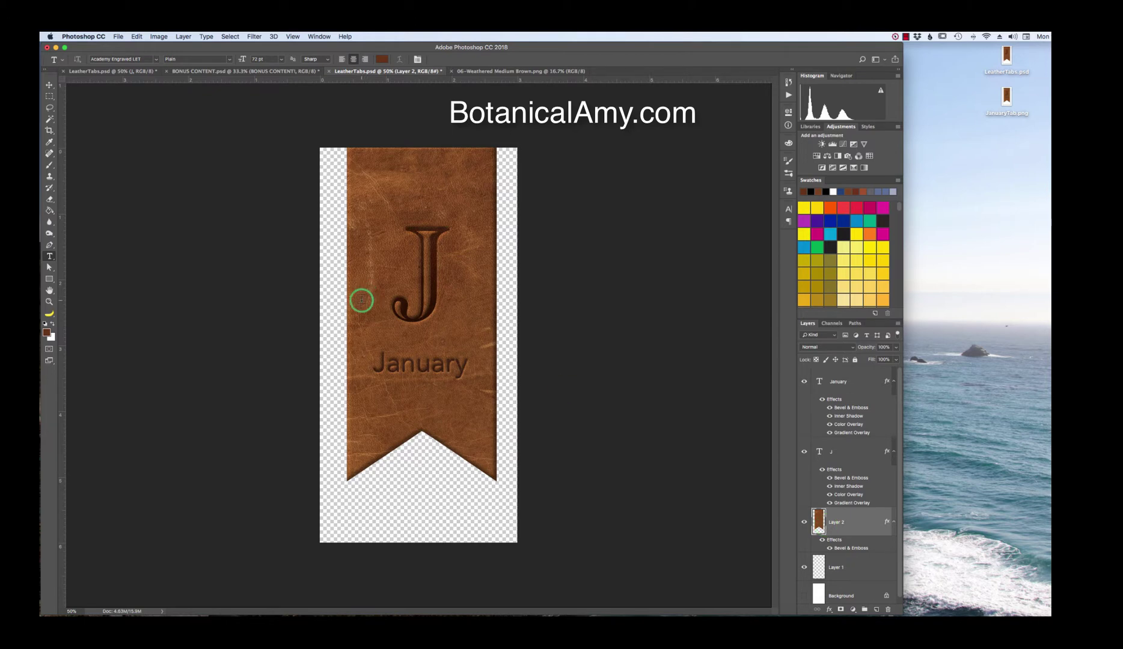
pyautogui.click(49, 279)
pyautogui.click(84, 320)
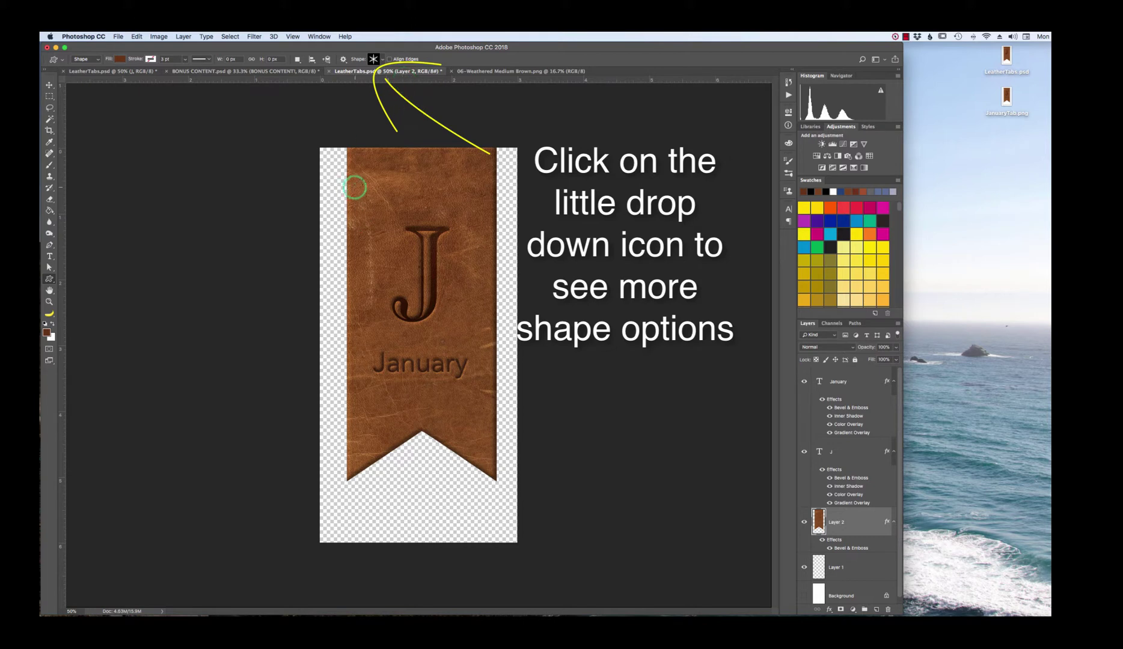
pyautogui.moveTo(364, 178); pyautogui.dragTo(426, 242)
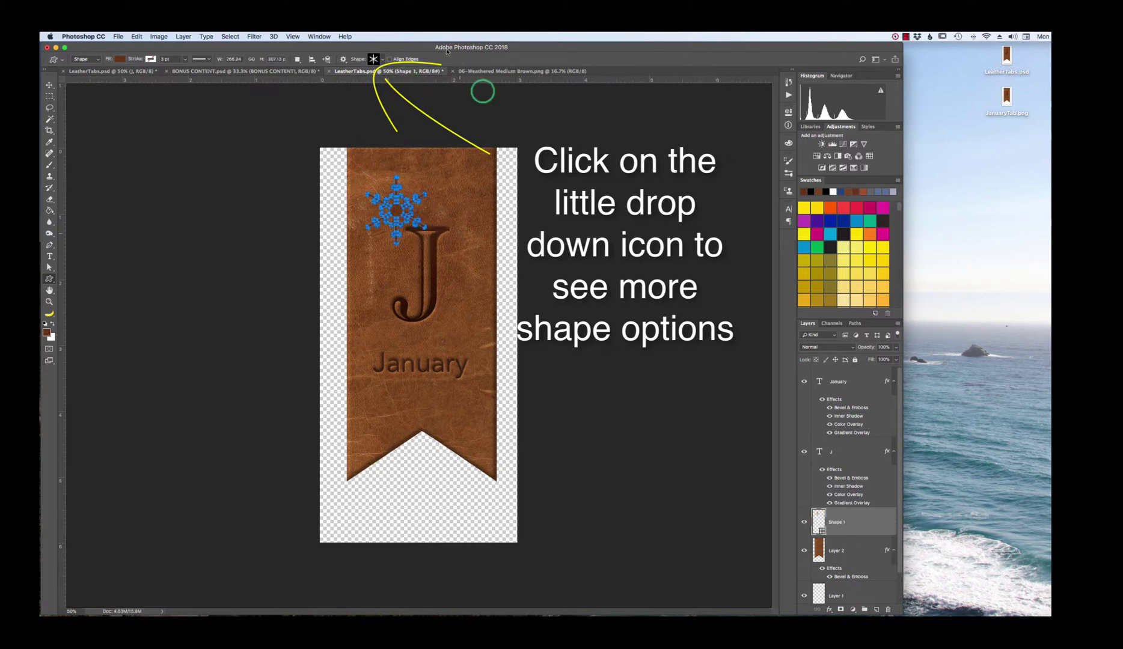
pyautogui.click(49, 86)
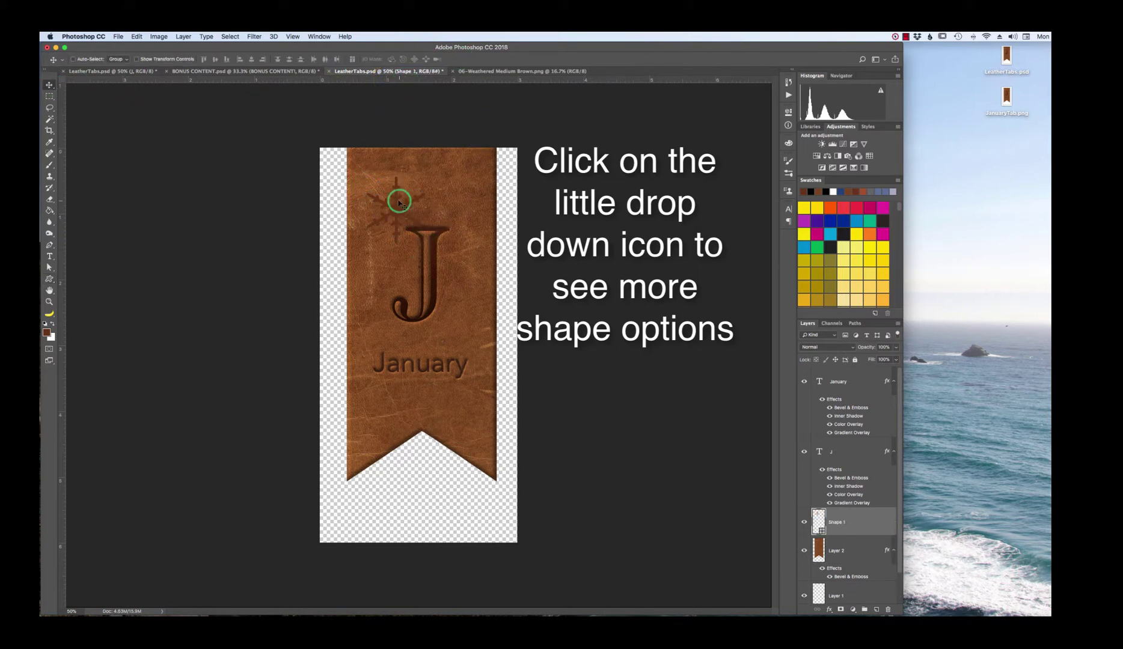
pyautogui.moveTo(397, 197); pyautogui.dragTo(398, 180)
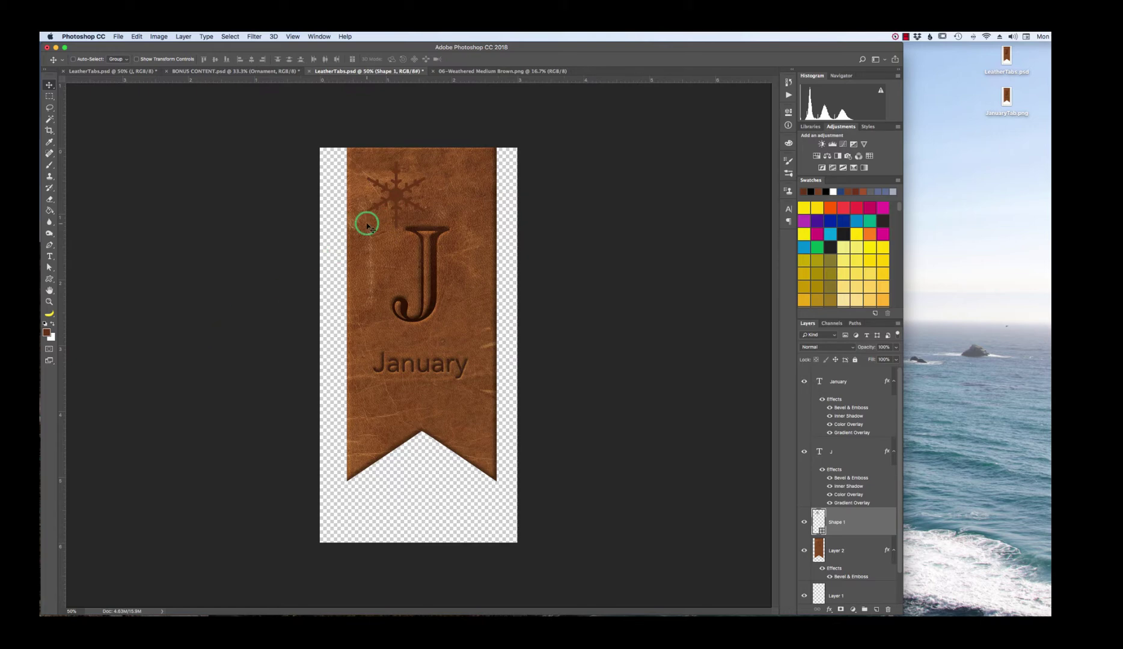
# - Copy the layer style of the upper Ornament layer in BONUS CONTENT.psd
pyautogui.click(261, 71)
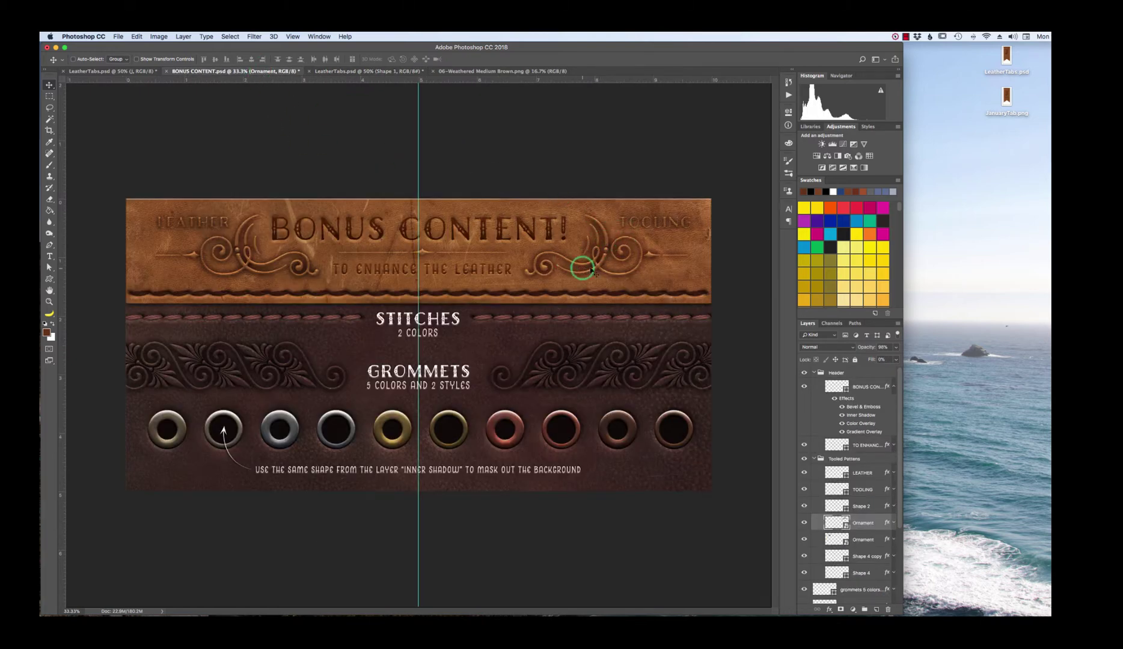
pyautogui.rightClick(858, 524)
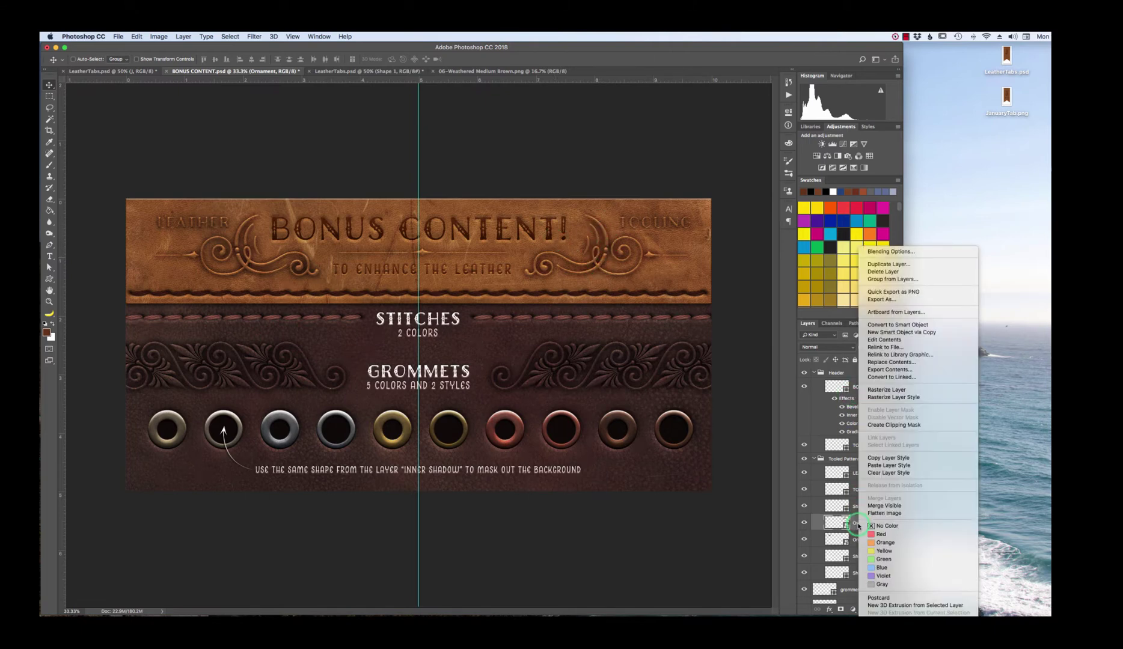
pyautogui.click(881, 464)
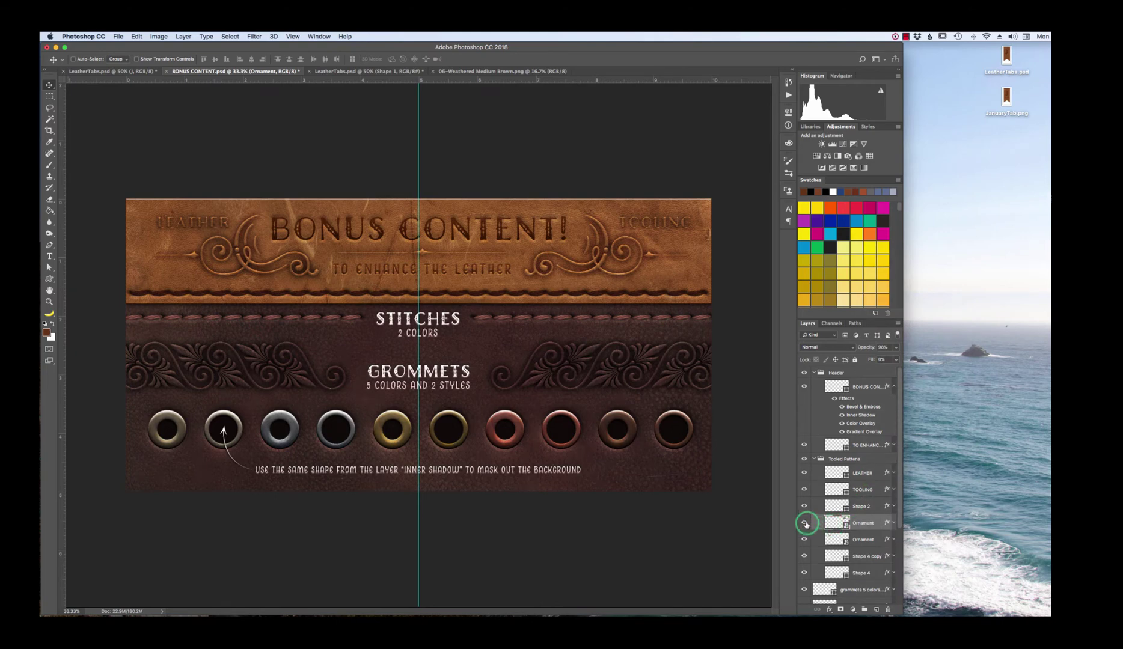
# - Toggle the upper Ornament layer's visibility to examine which tooled decoration it holds
pyautogui.click(806, 523)
pyautogui.click(804, 524)
pyautogui.click(805, 524)
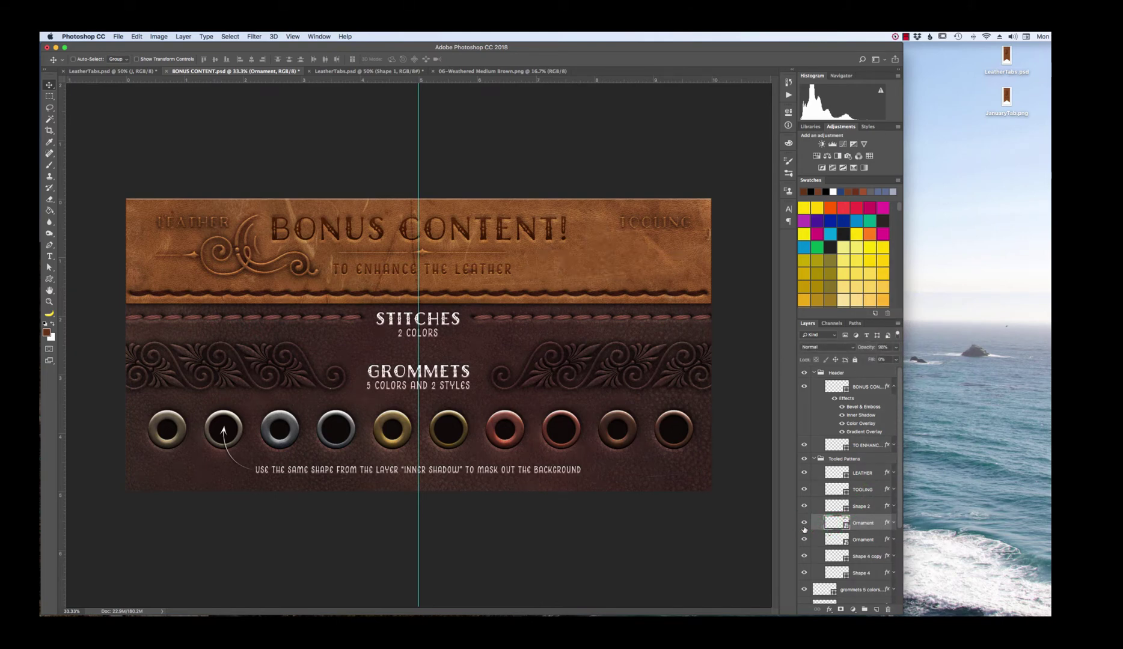
# - Paste the copied Ornament layer style onto the Shape 1 snowflake in LeatherTabs.psd and view its Bevel & Emboss settings
pyautogui.click(804, 523)
pyautogui.click(379, 71)
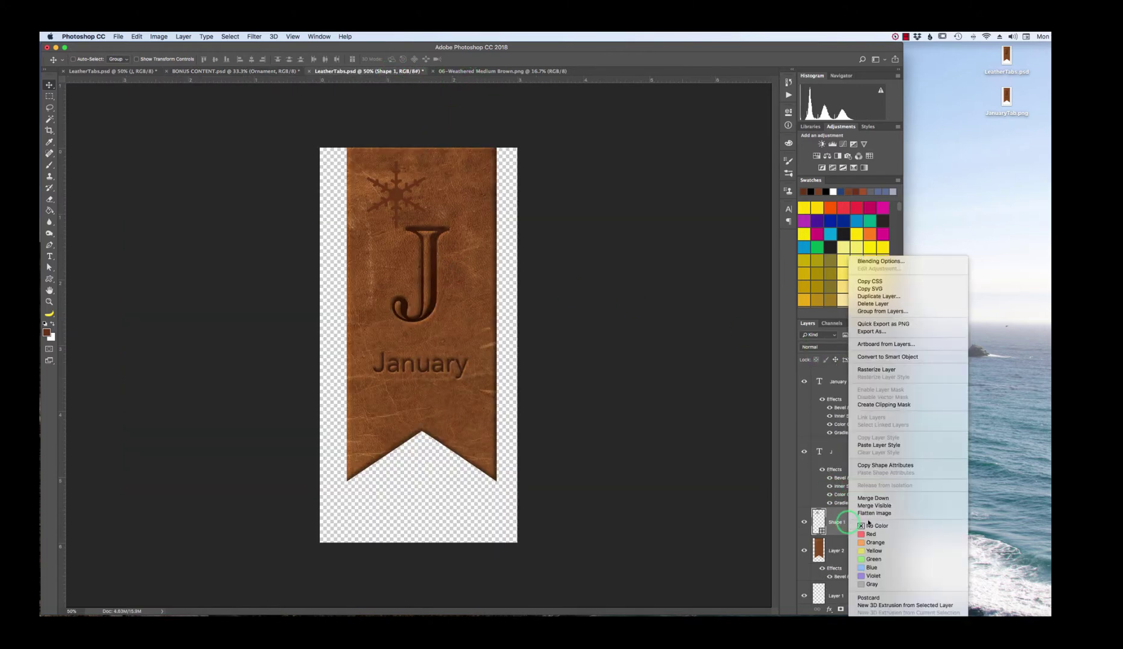
pyautogui.click(870, 444)
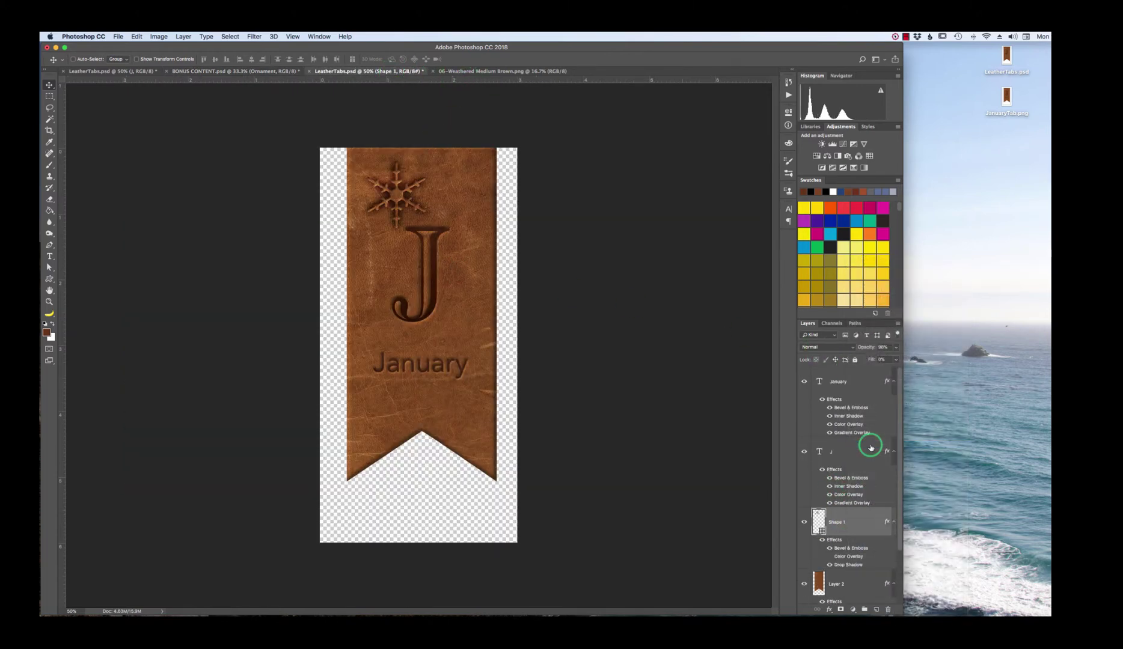
pyautogui.doubleClick(848, 547)
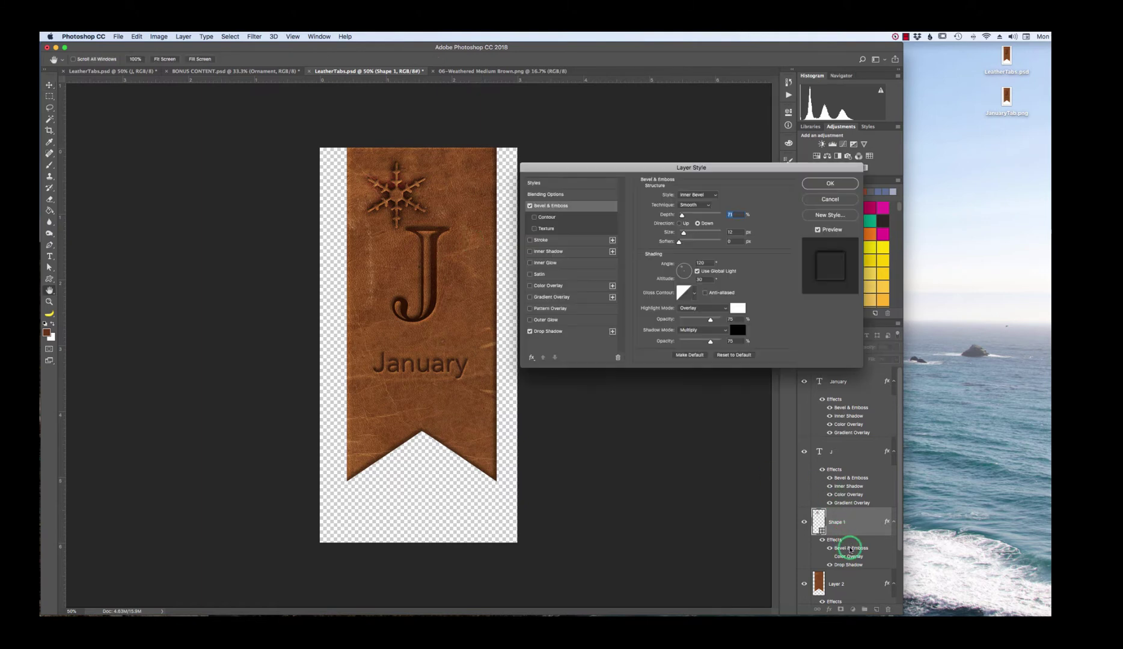
pyautogui.click(840, 202)
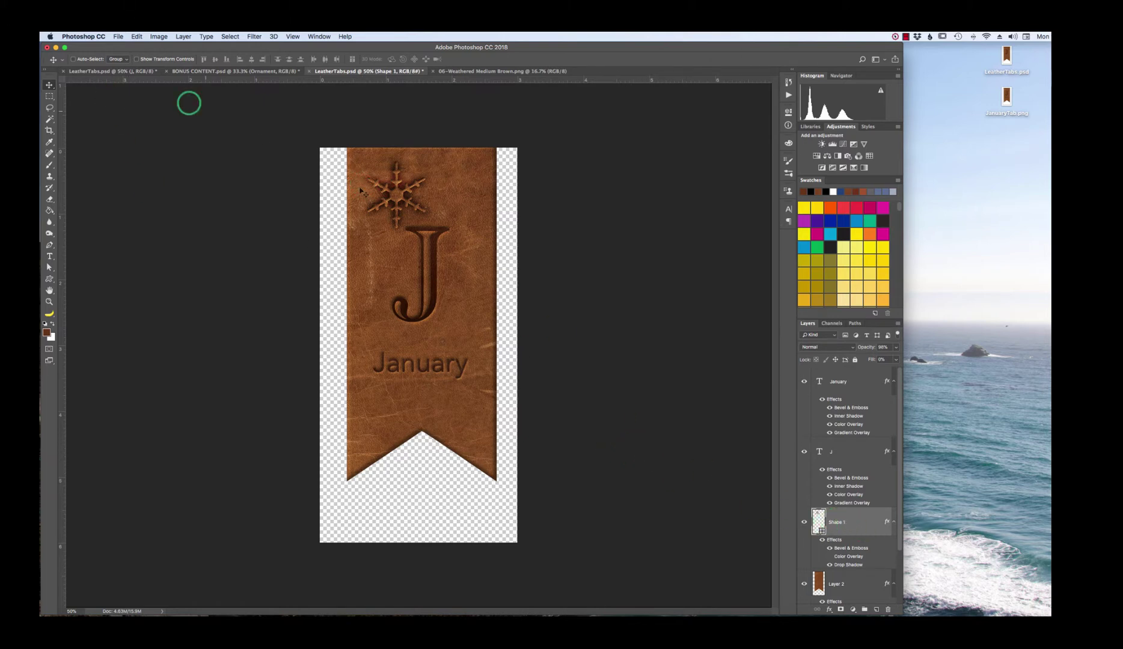
# - Scale the snowflake down proportionally to about 70% and centre it on the leather just above the letter J
pyautogui.moveTo(404, 196)
pyautogui.mouseDown()
pyautogui.moveTo(438, 193)
pyautogui.moveTo(387, 220)
pyautogui.moveTo(396, 193)
pyautogui.moveTo(426, 191)
pyautogui.moveTo(409, 205)
pyautogui.moveTo(427, 191)
pyautogui.moveTo(409, 206)
pyautogui.mouseUp()
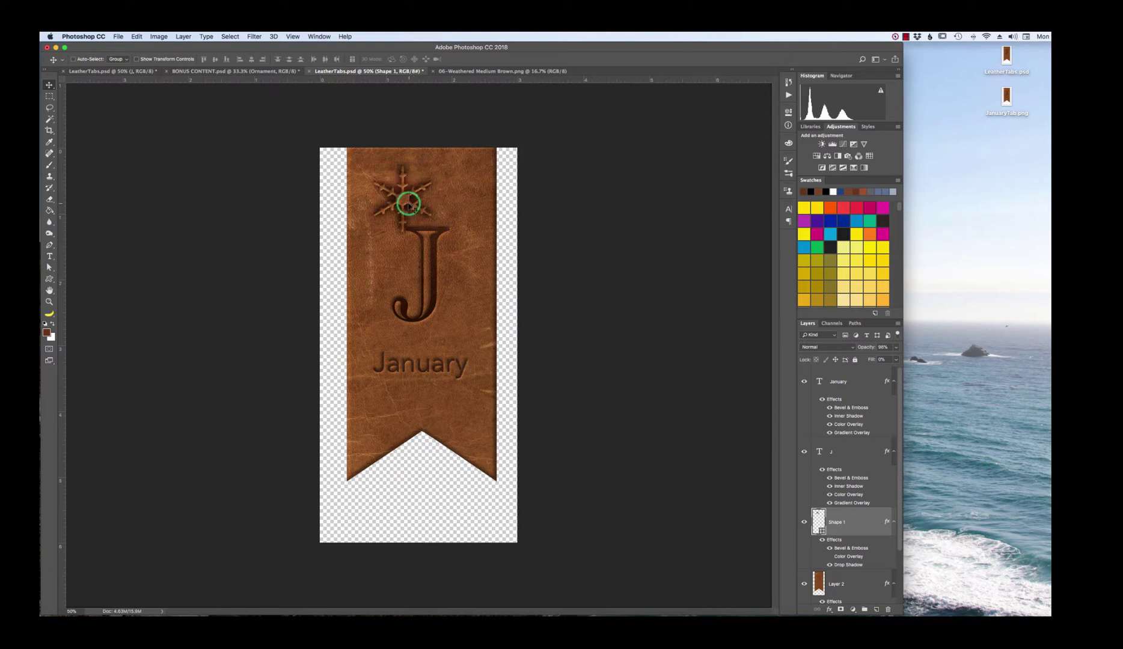
pyautogui.press('super+t')
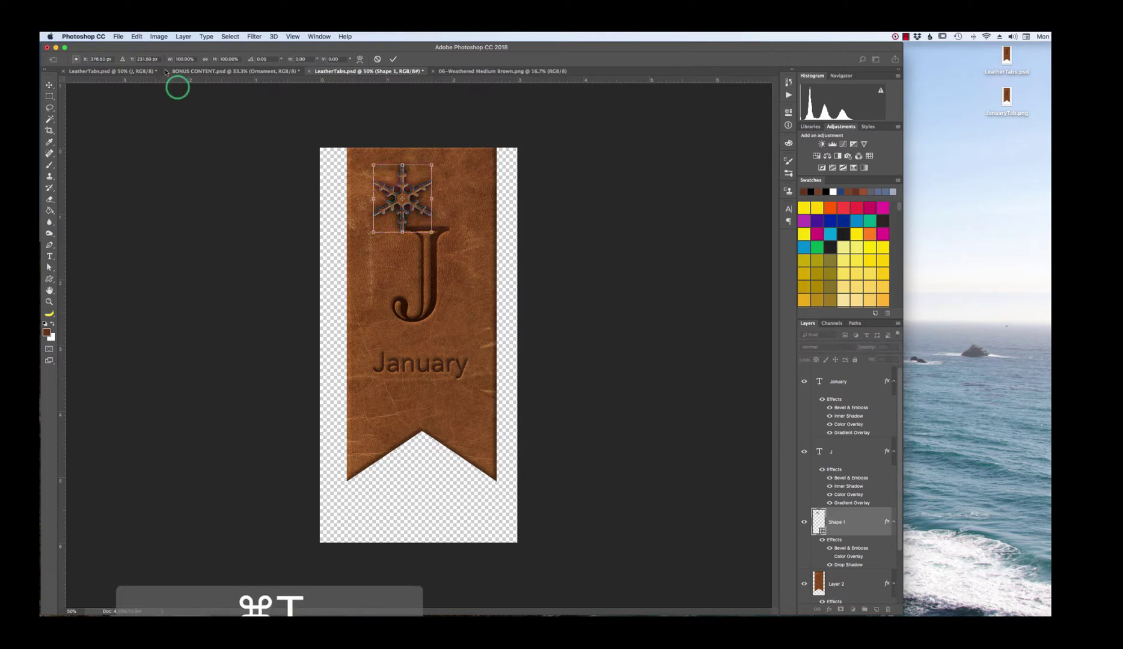
pyautogui.click(136, 36)
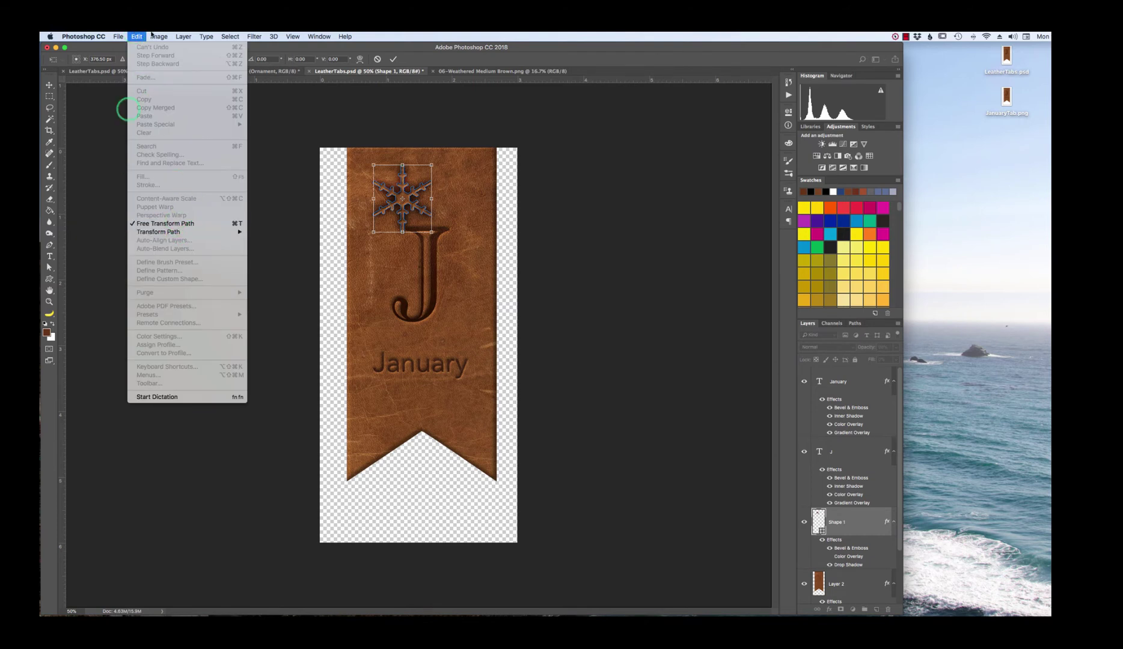
pyautogui.moveTo(183, 36)
pyautogui.click(435, 108)
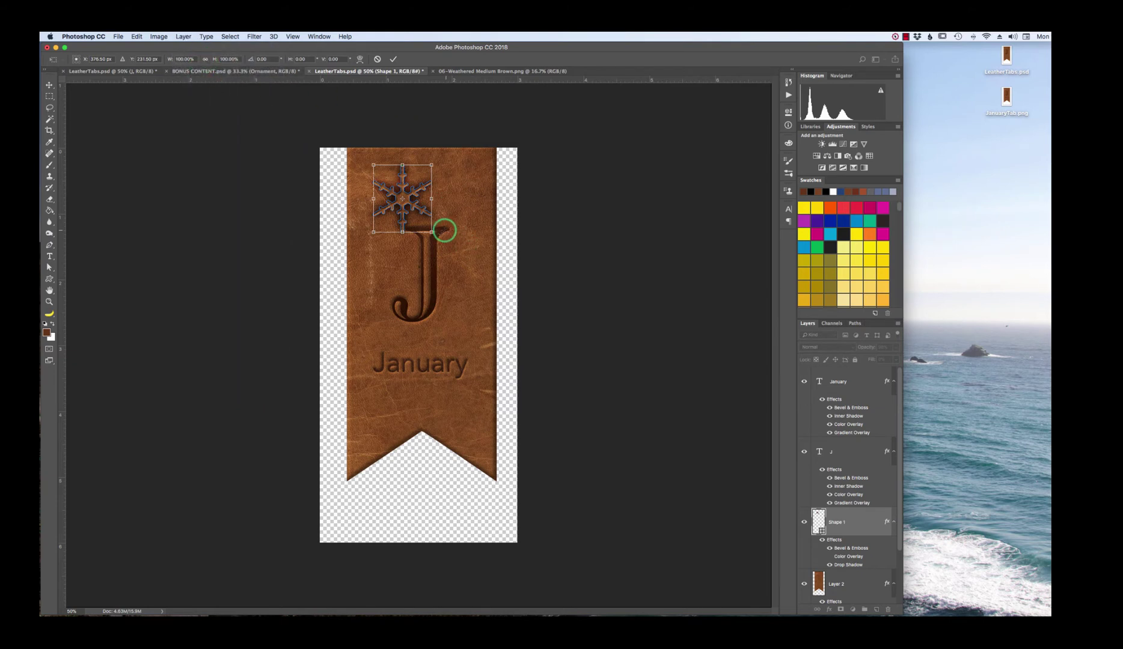
pyautogui.press('shift')
pyautogui.moveTo(432, 231); pyautogui.dragTo(414, 211)
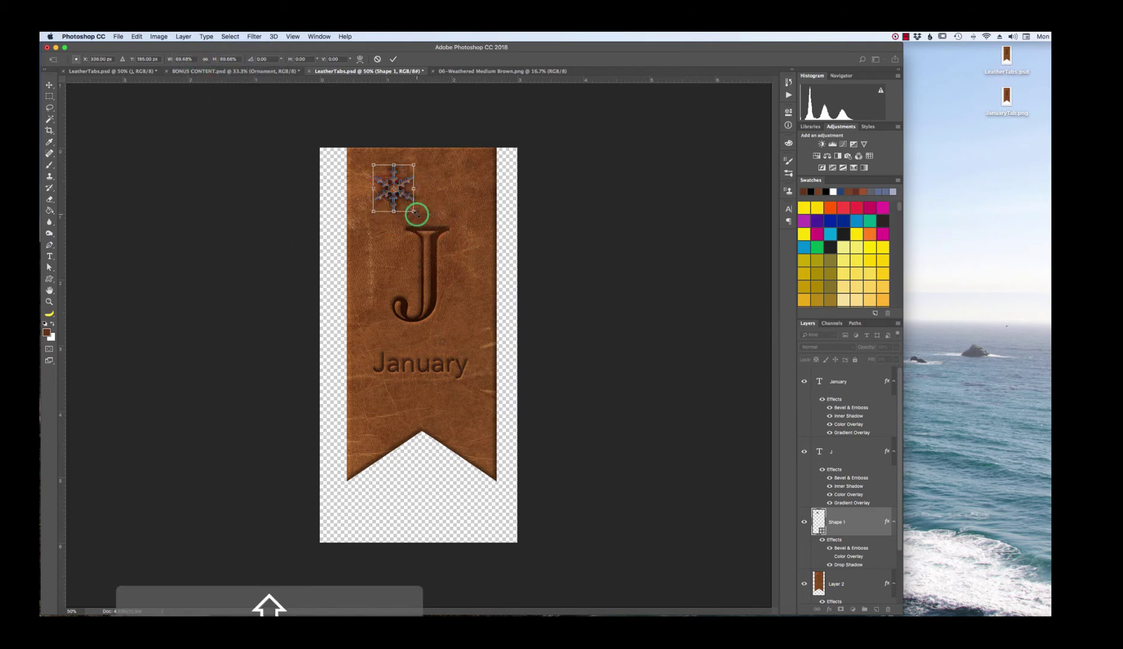
pyautogui.click(393, 60)
pyautogui.click(60, 99)
pyautogui.moveTo(389, 182); pyautogui.dragTo(435, 185)
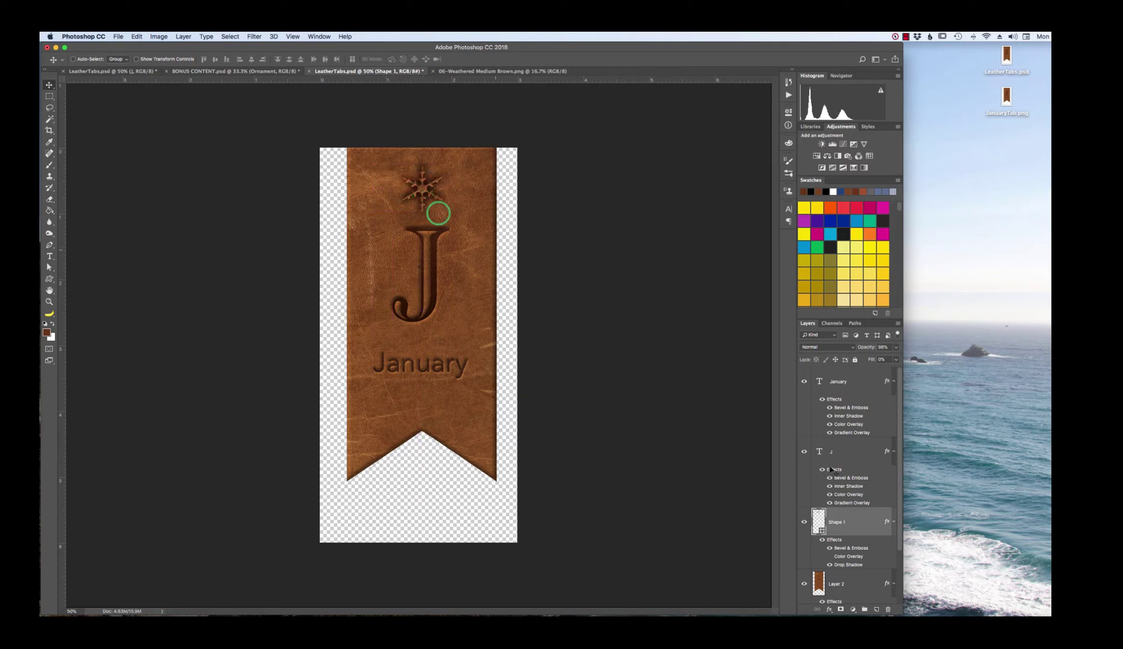
# - Delete the Shape 1 snowflake layer from the January tab
pyautogui.press('BackSpace')
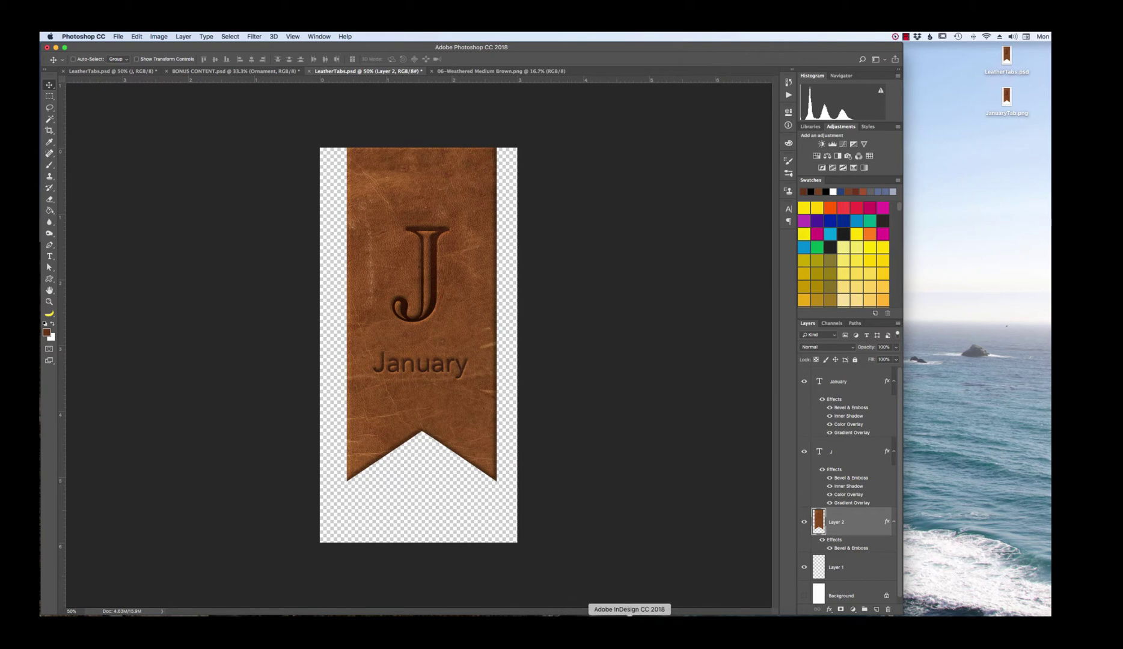
# - Switch to InDesign, open 2018 Pages.indd and examine how the leather tabs are used on the February and January spreads
pyautogui.click(630, 615)
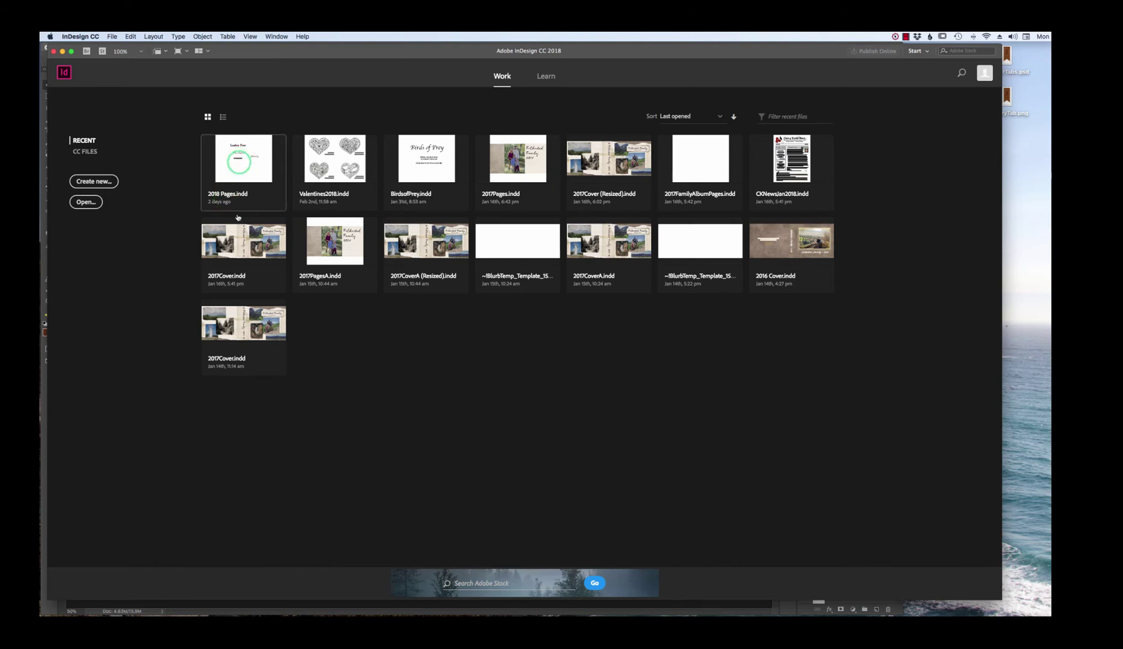
pyautogui.click(216, 200)
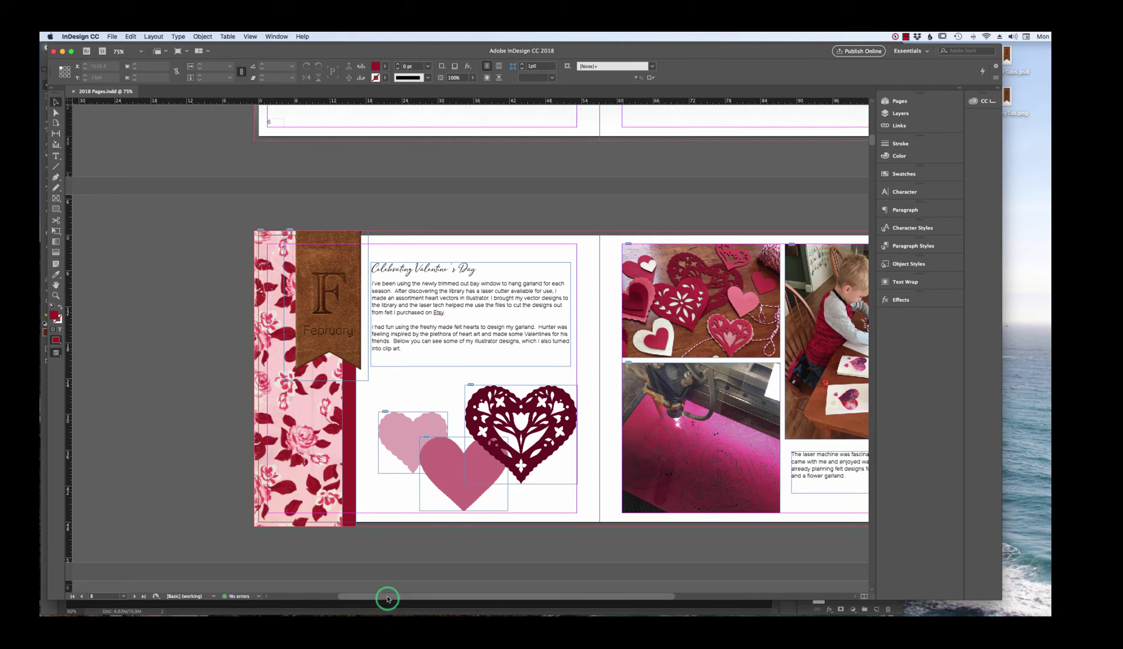
pyautogui.moveTo(386, 595); pyautogui.dragTo(431, 526)
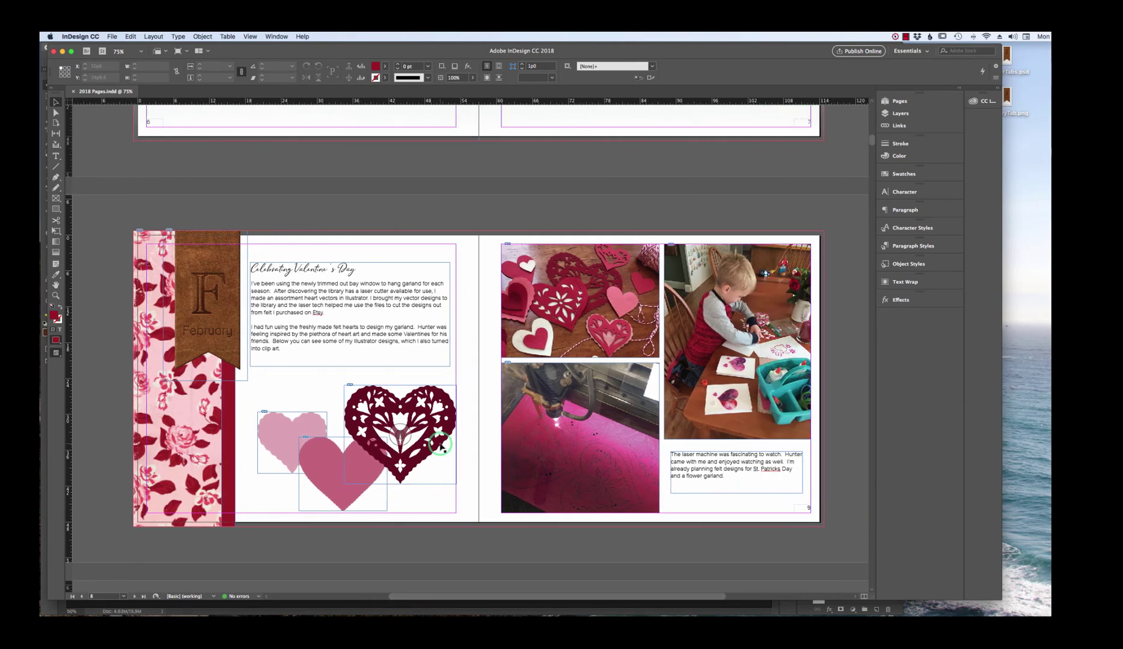
pyautogui.hotkey('alt', 'pageup')
pyautogui.hotkey('alt', 'pageup')
pyautogui.hotkey('alt', 'pageup')
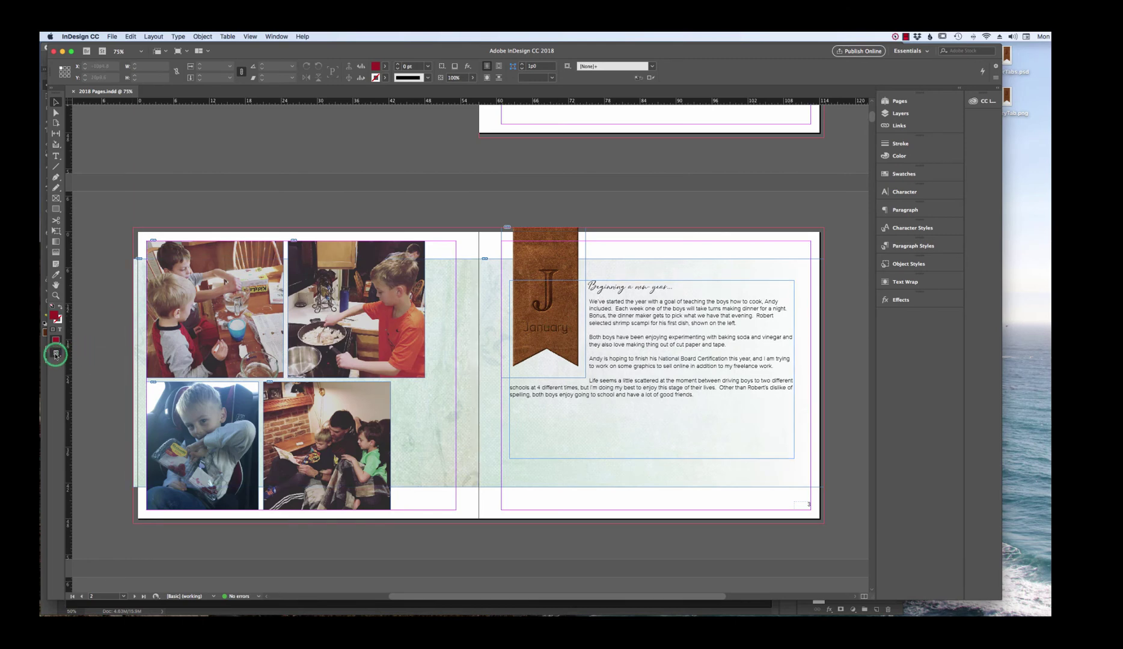
pyautogui.moveTo(56, 355); pyautogui.dragTo(82, 402)
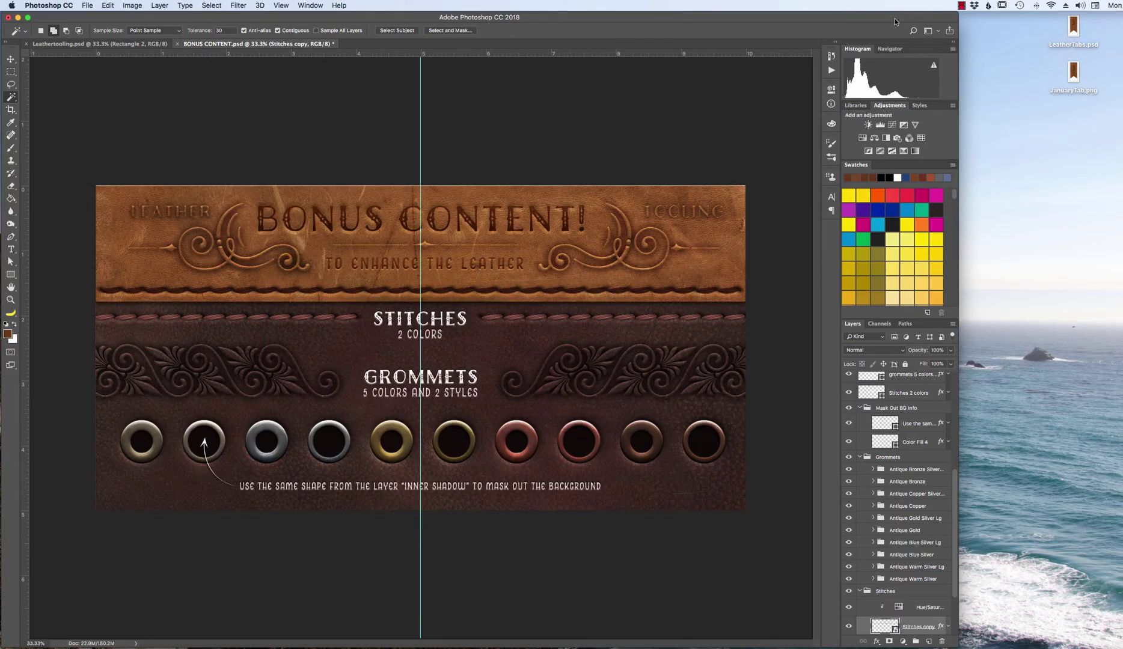
pyautogui.click(961, 6)
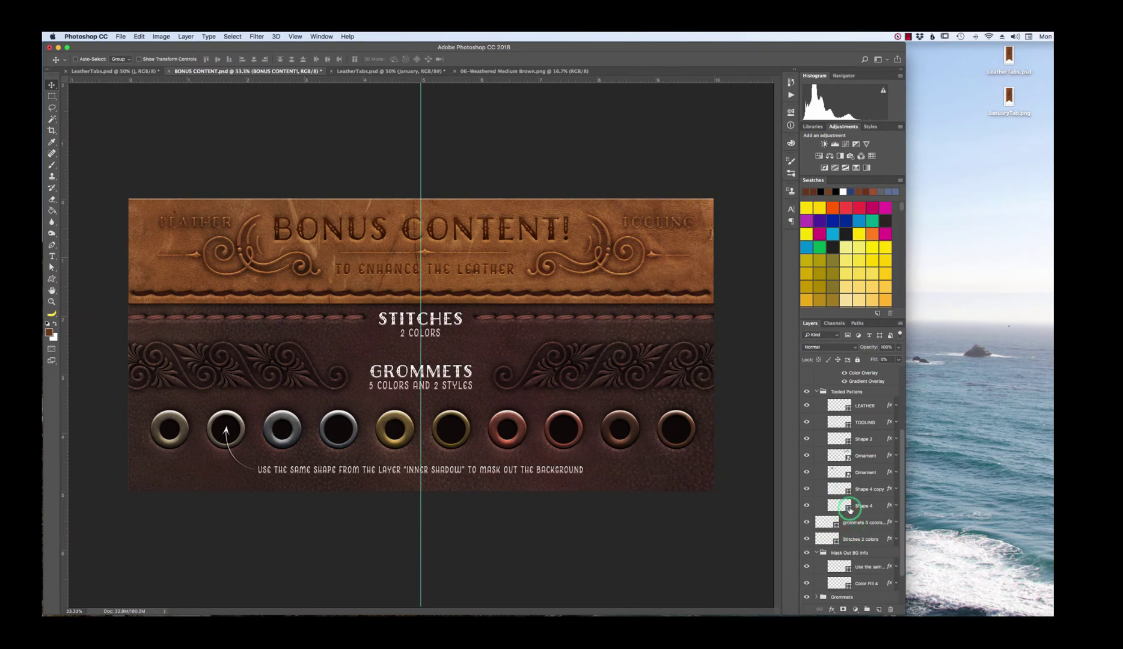
# - Expand the Stitches group in BONUS CONTENT.psd and toggle the Stitches copy layer's visibility to identify which stitching it holds
pyautogui.scroll(3, 847, 511)
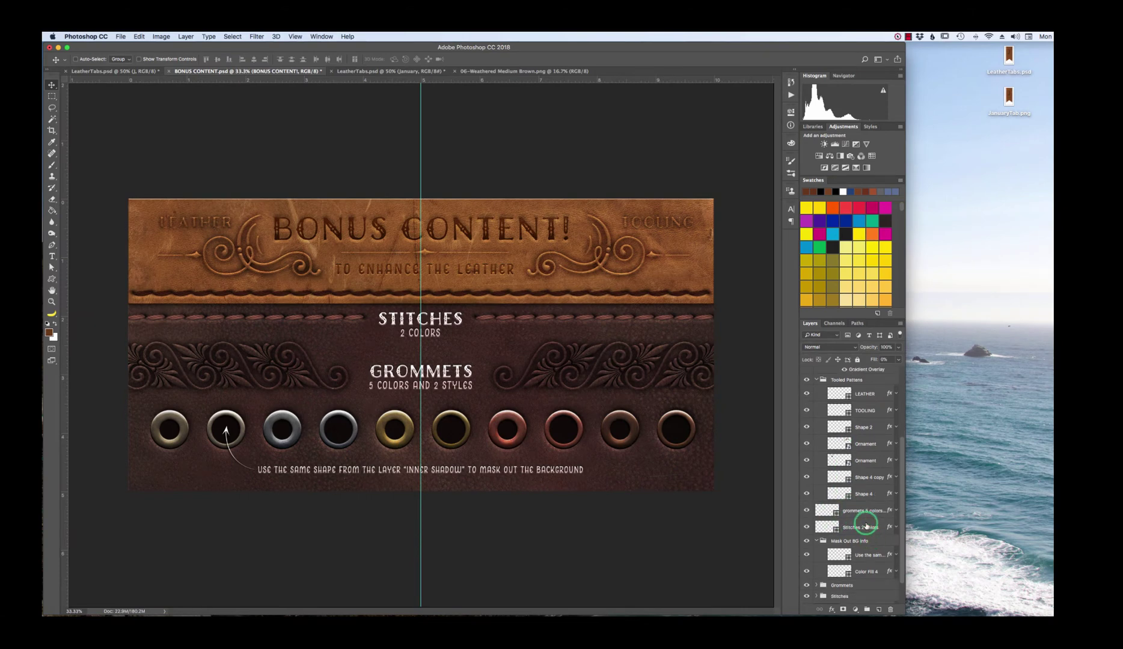
pyautogui.click(865, 527)
pyautogui.scroll(-2, 841, 499)
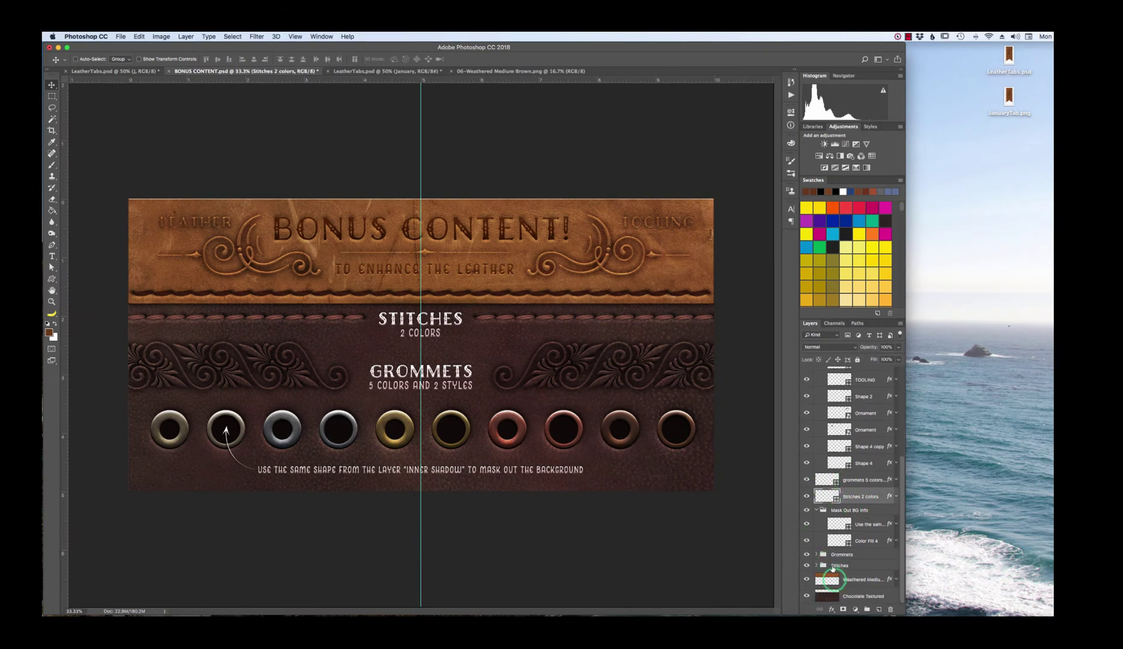
pyautogui.click(821, 568)
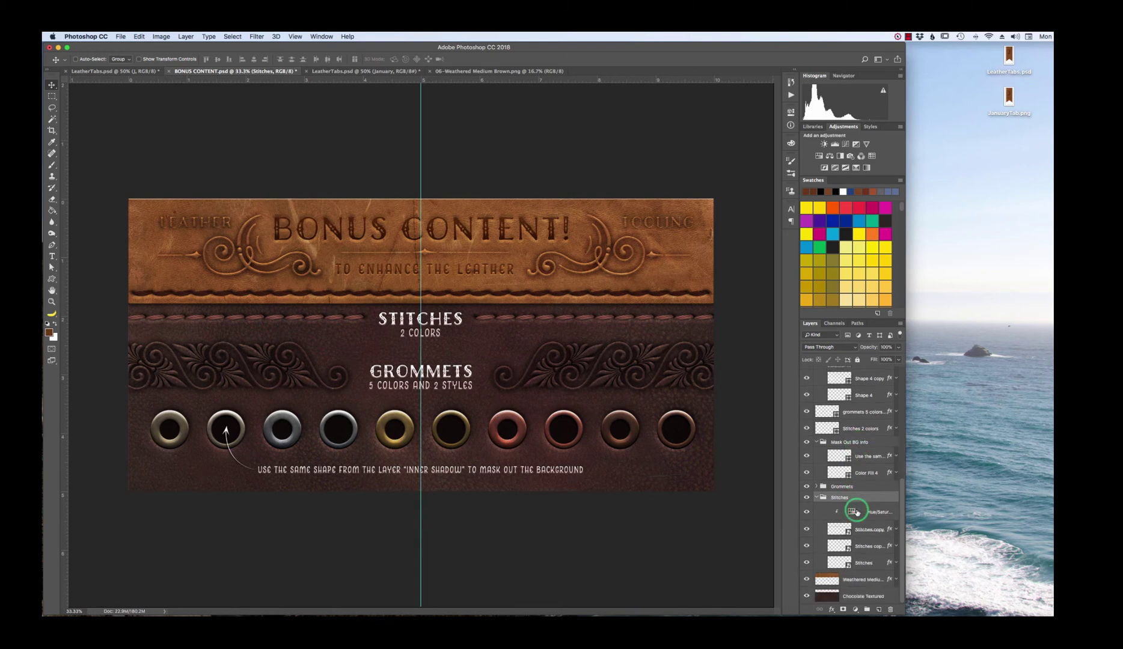
pyautogui.click(807, 529)
pyautogui.click(807, 529)
pyautogui.click(867, 530)
pyautogui.rightClick(867, 531)
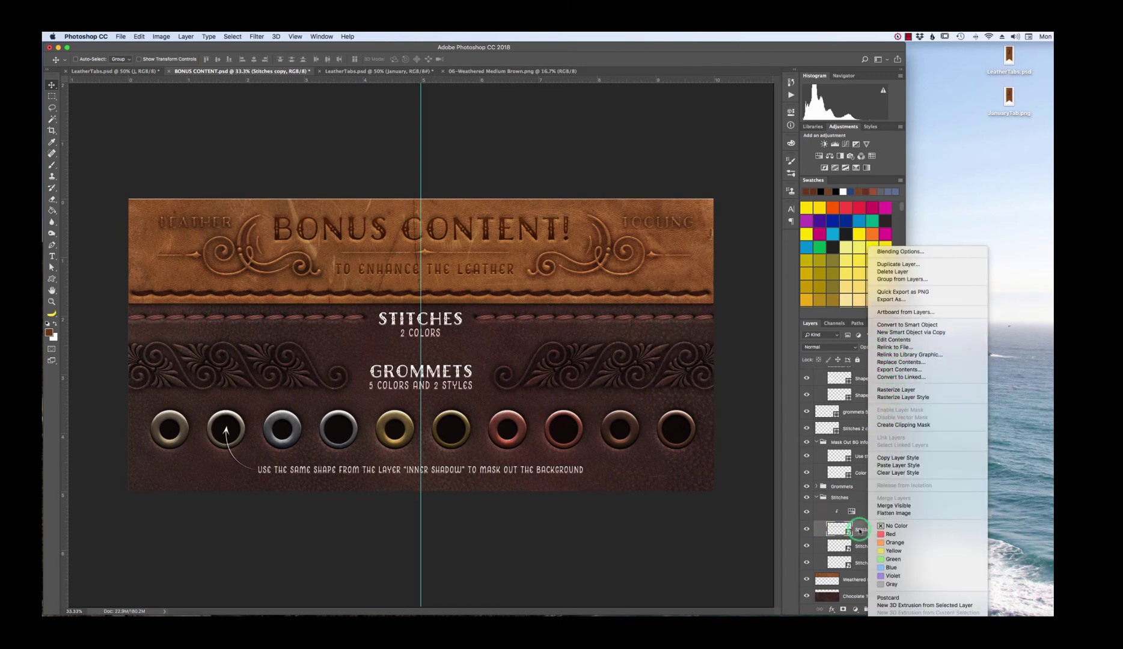
pyautogui.click(799, 531)
pyautogui.click(806, 529)
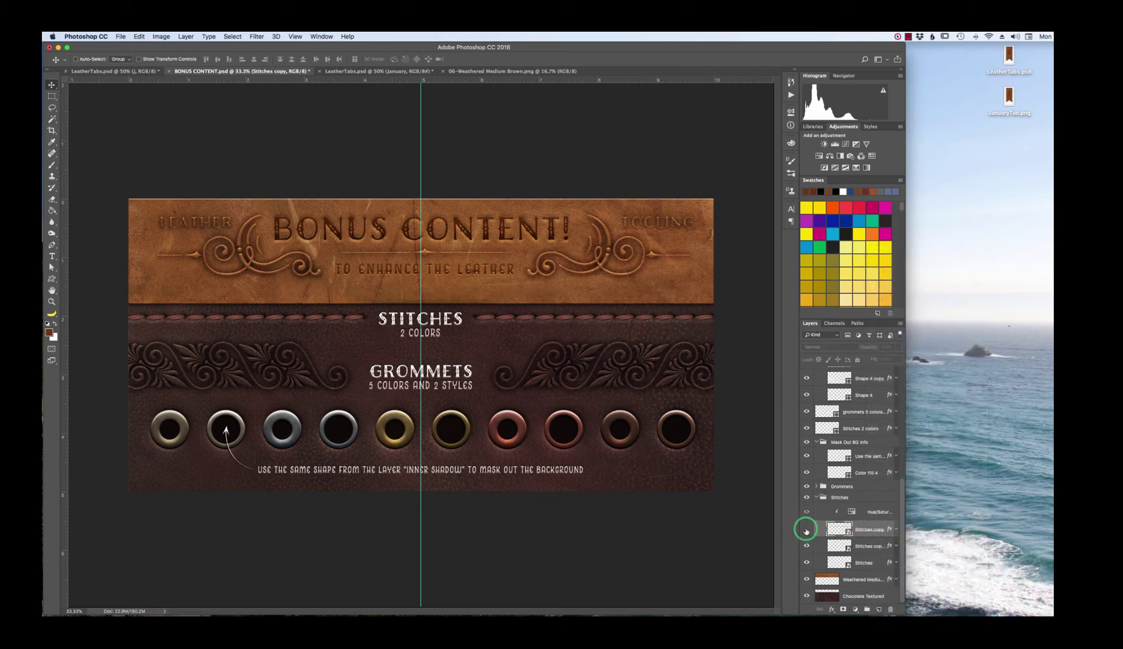
pyautogui.click(806, 529)
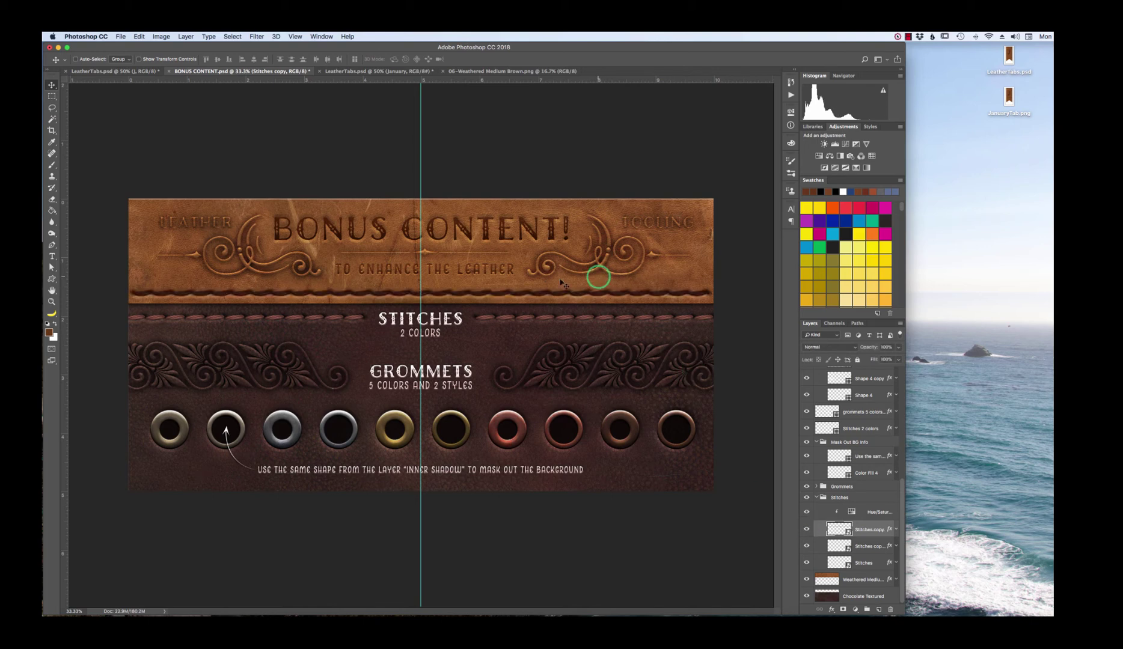
# - Duplicate the Stitches copy layer from BONUS CONTENT.psd into the January LeatherTabs.psd document, keeping the name Stitches copy
pyautogui.rightClick(872, 531)
pyautogui.click(885, 461)
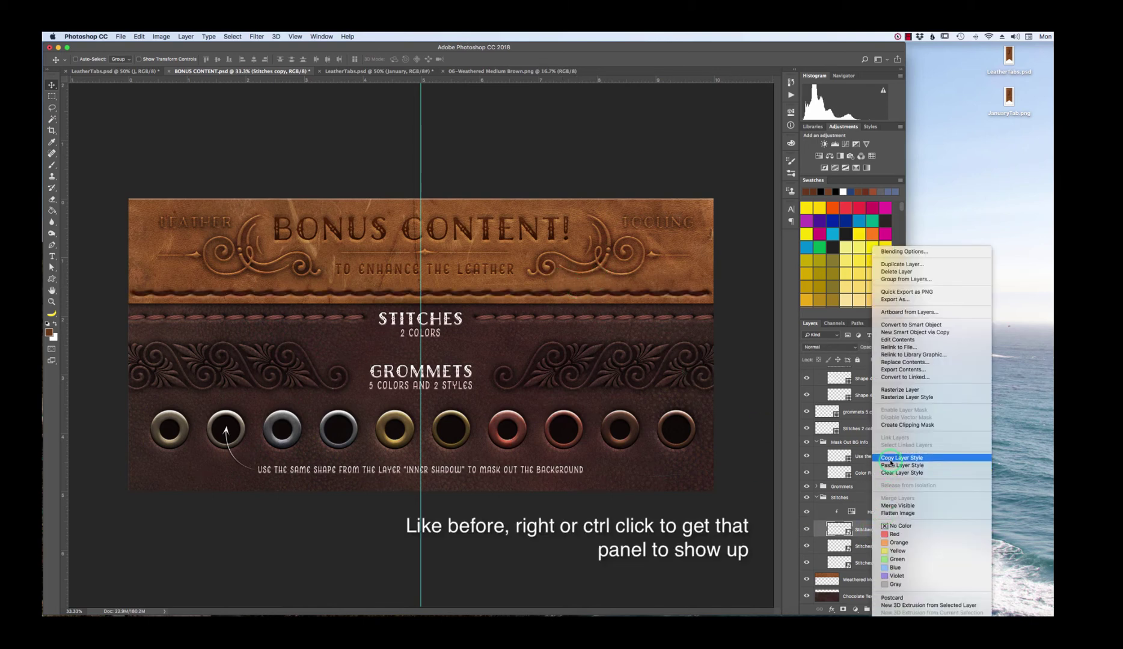
pyautogui.click(905, 266)
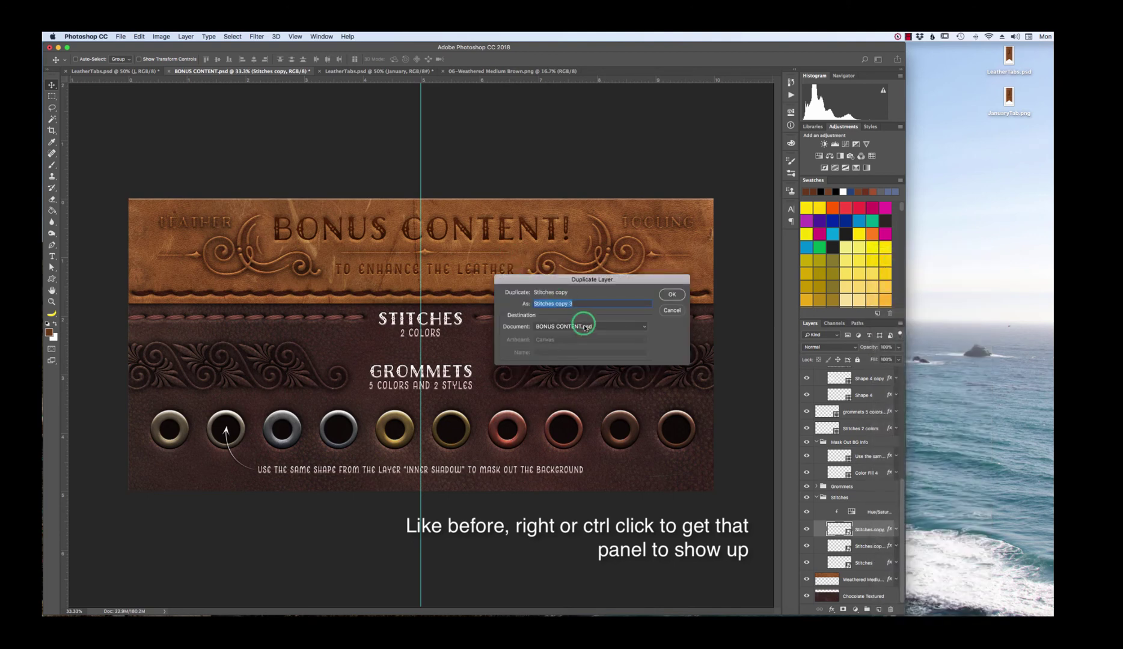
pyautogui.click(584, 326)
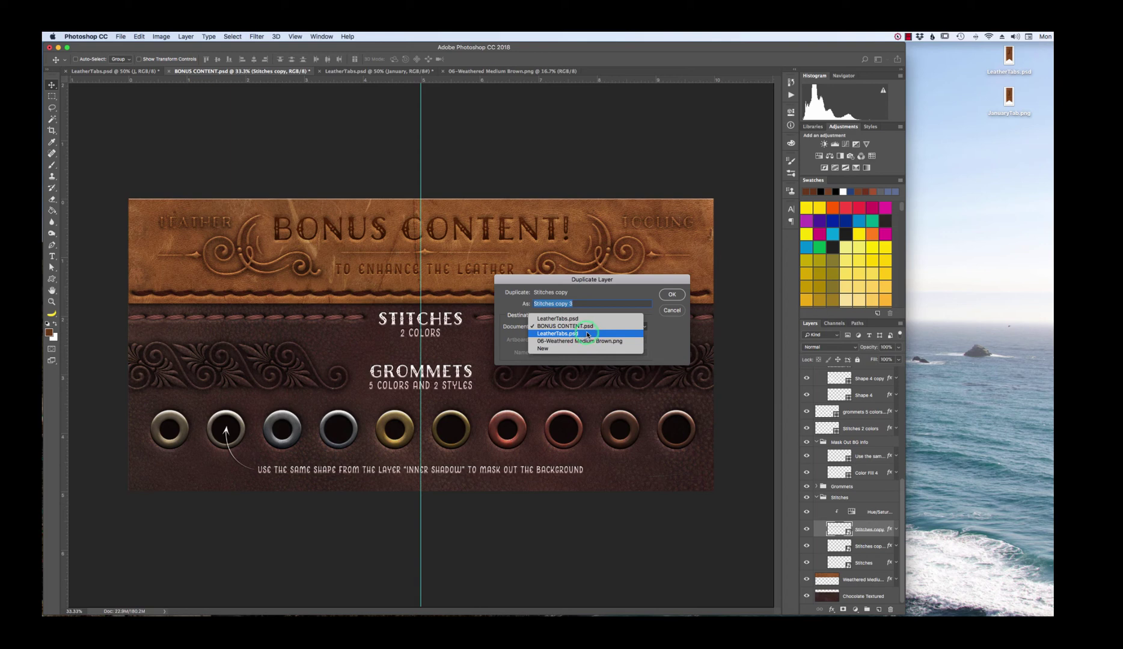
pyautogui.click(587, 334)
pyautogui.click(680, 294)
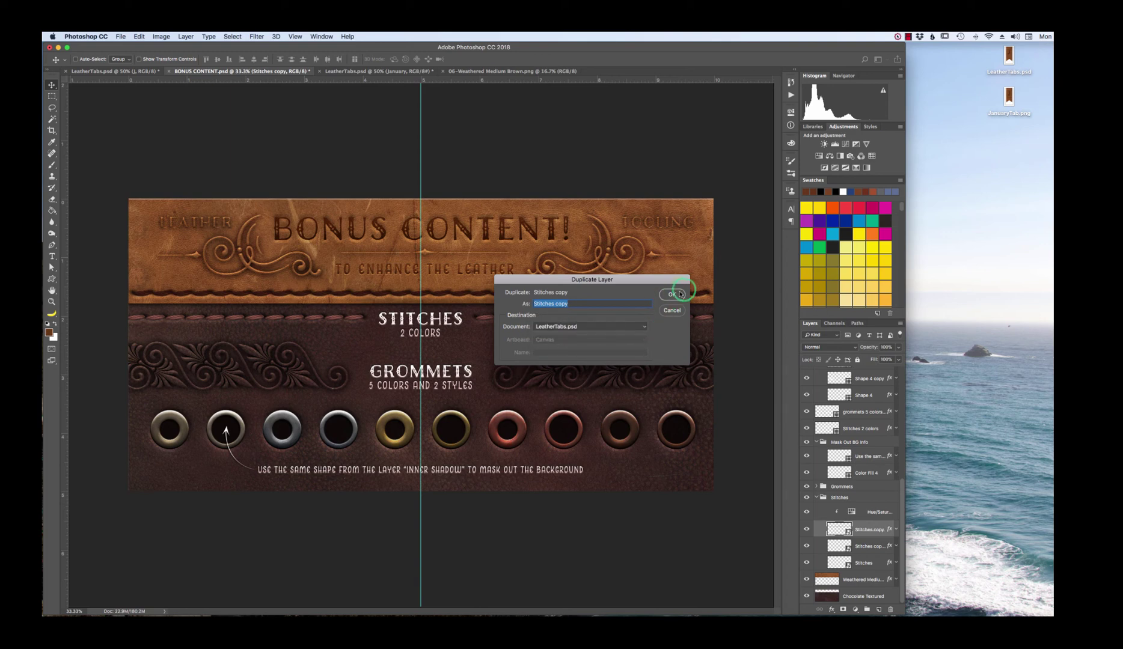
# - In LeatherTabs.psd, scale the stitches to about a third of their size and place them across the leather tab above the J
pyautogui.click(402, 72)
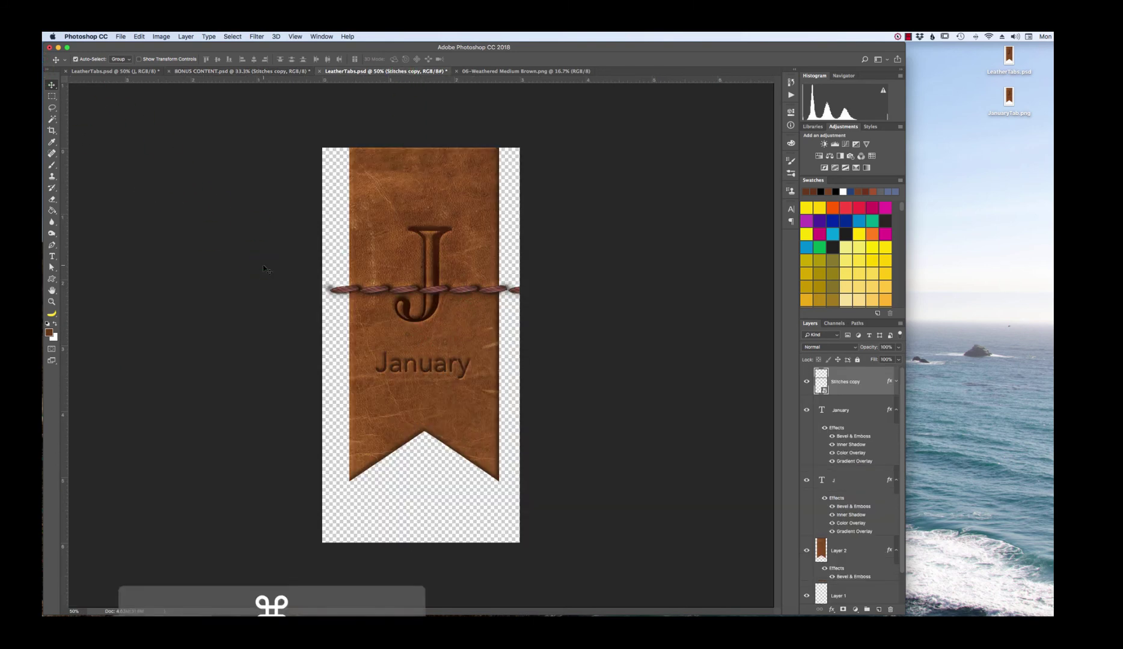
pyautogui.press('super+t')
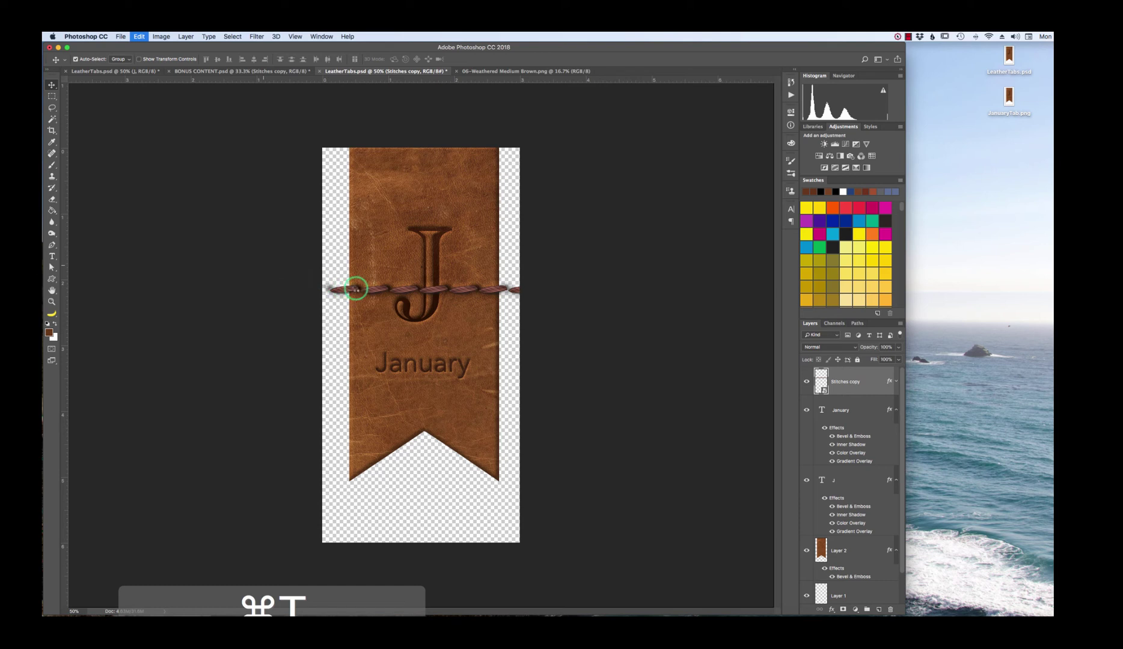
pyautogui.moveTo(357, 285); pyautogui.dragTo(290, 171)
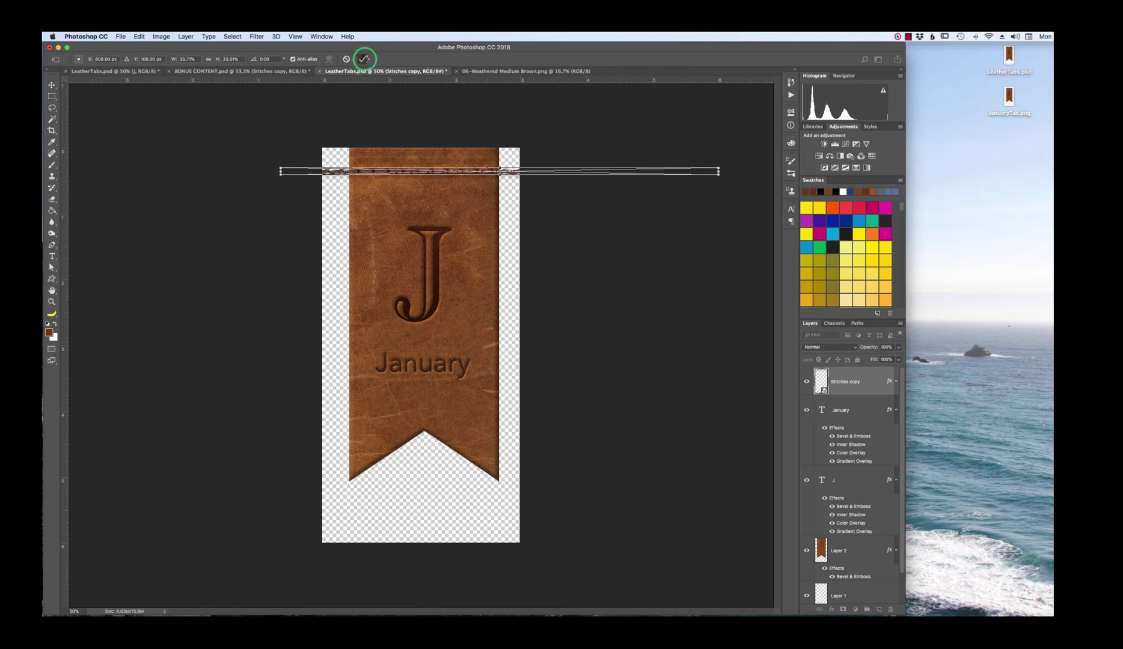
pyautogui.click(363, 59)
pyautogui.click(503, 213)
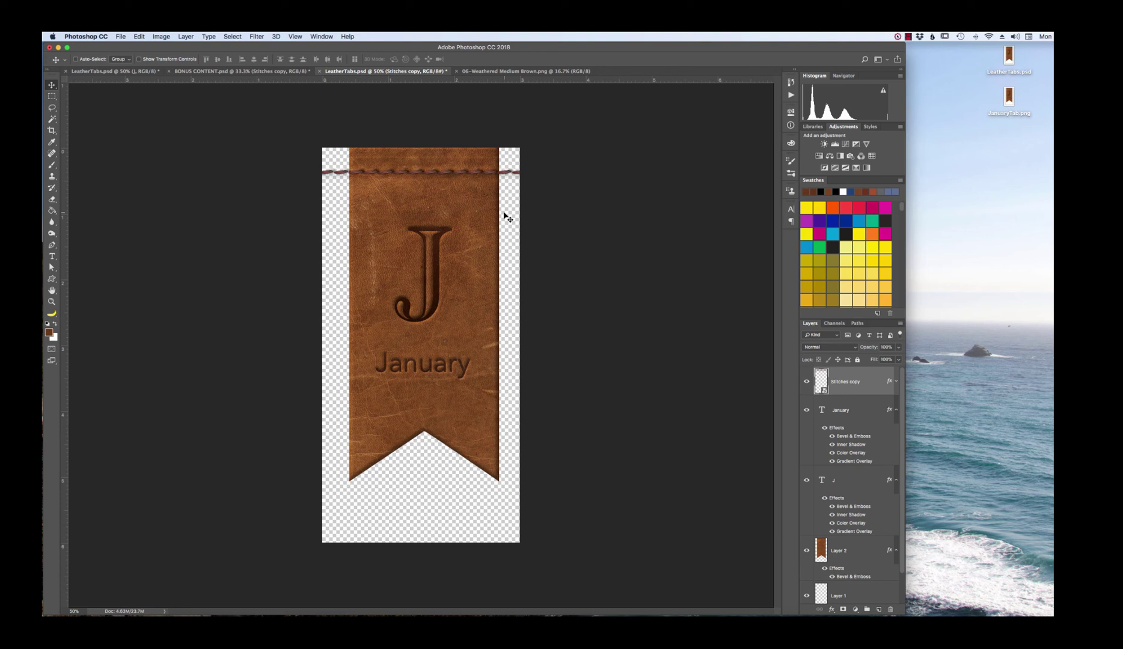
# - Move the Stitches copy layer directly above leather Layer 2 and clip it to that layer with a clipping mask
pyautogui.moveTo(841, 385); pyautogui.dragTo(844, 516)
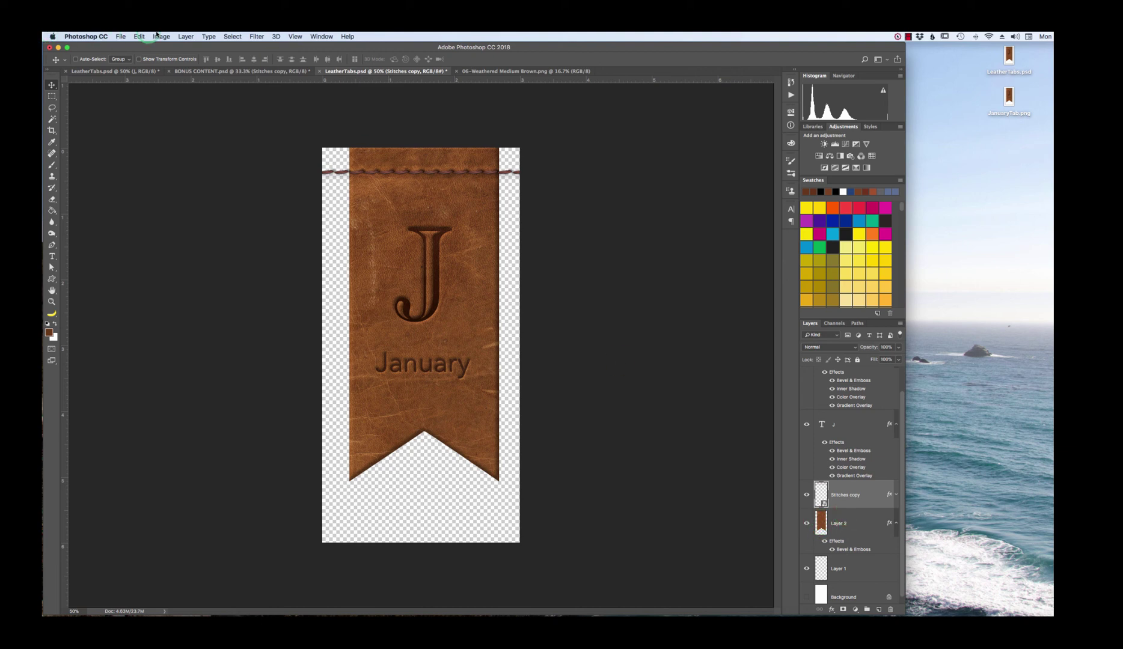
pyautogui.moveTo(185, 36); pyautogui.dragTo(214, 193)
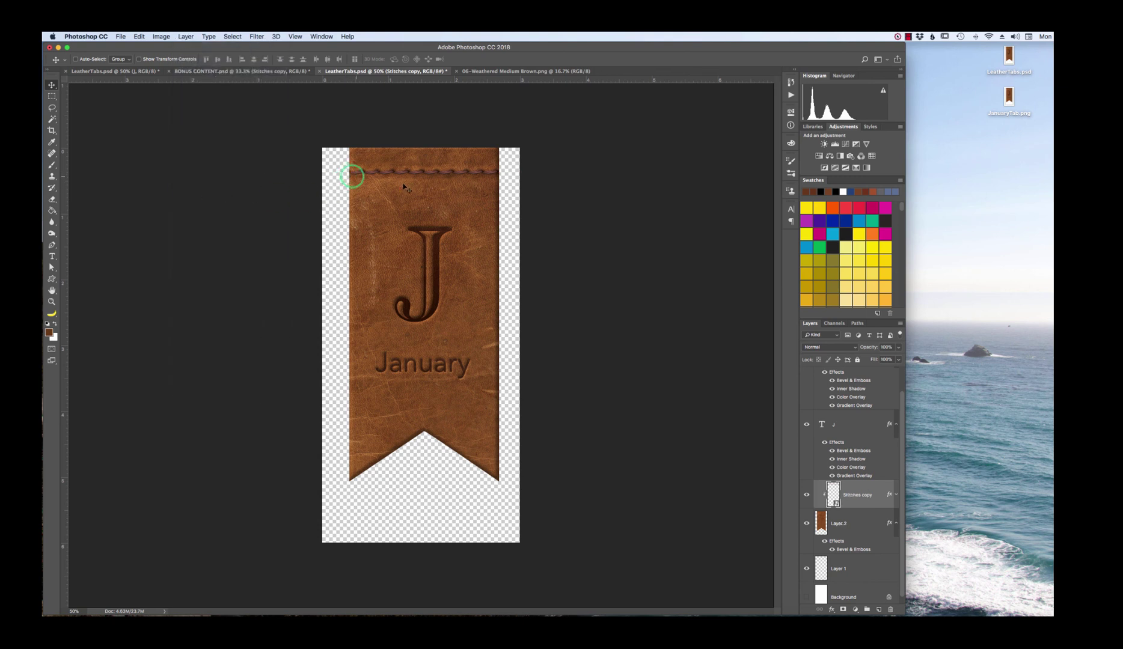